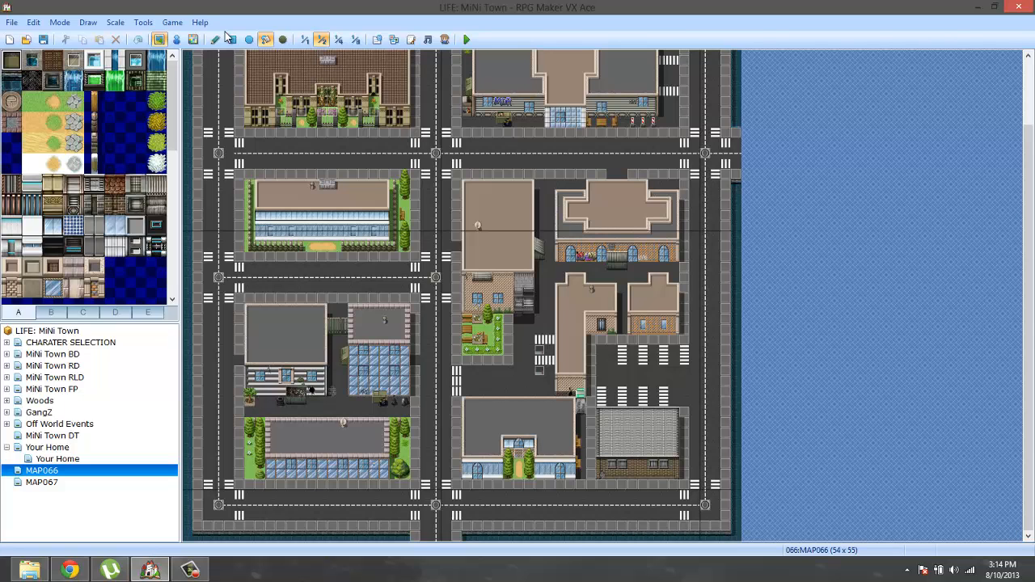
Look over the MAP066 city map, switching it to full scale to inspect its streets and buildings
middle_click(456, 282)
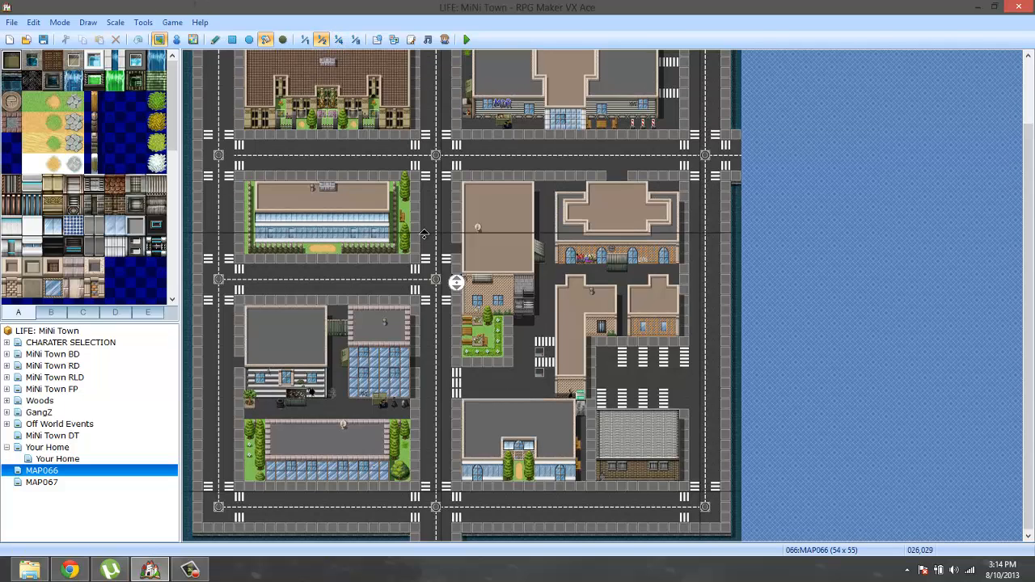
middle_click_drag(423, 233, 380, 194)
middle_click_drag(417, 251, 404, 317)
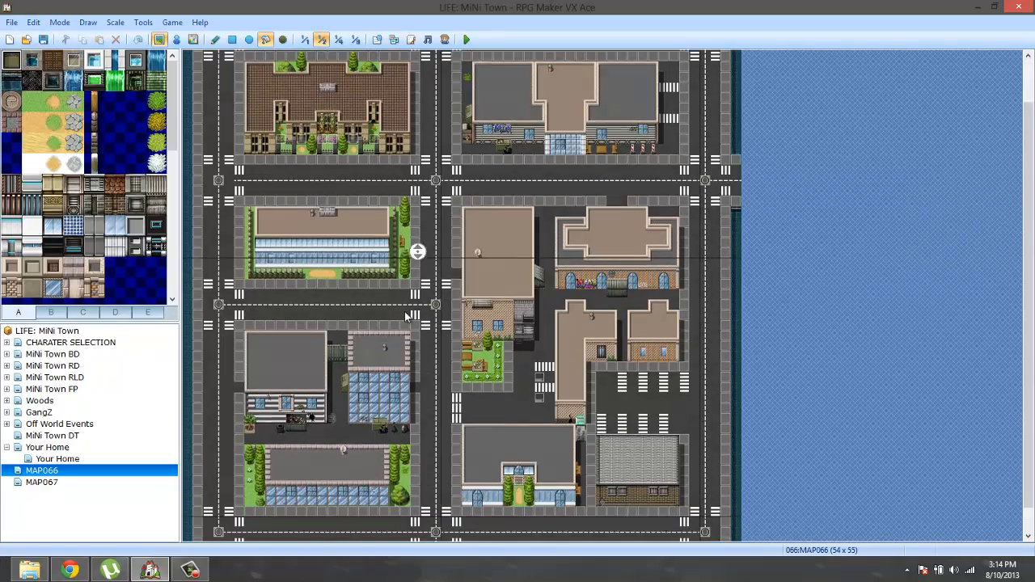
left_click(304, 40)
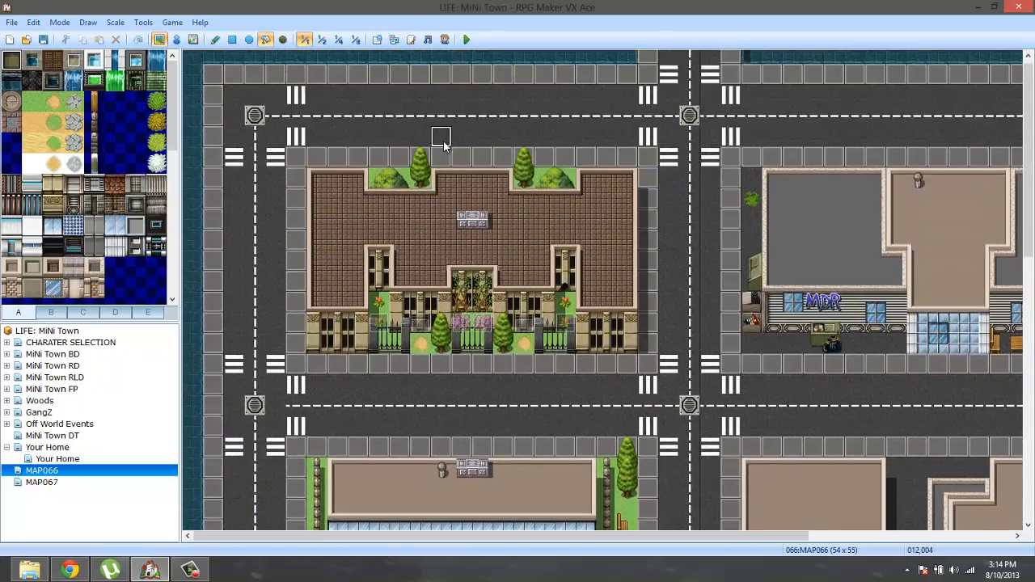
middle_click_drag(443, 143, 368, 231)
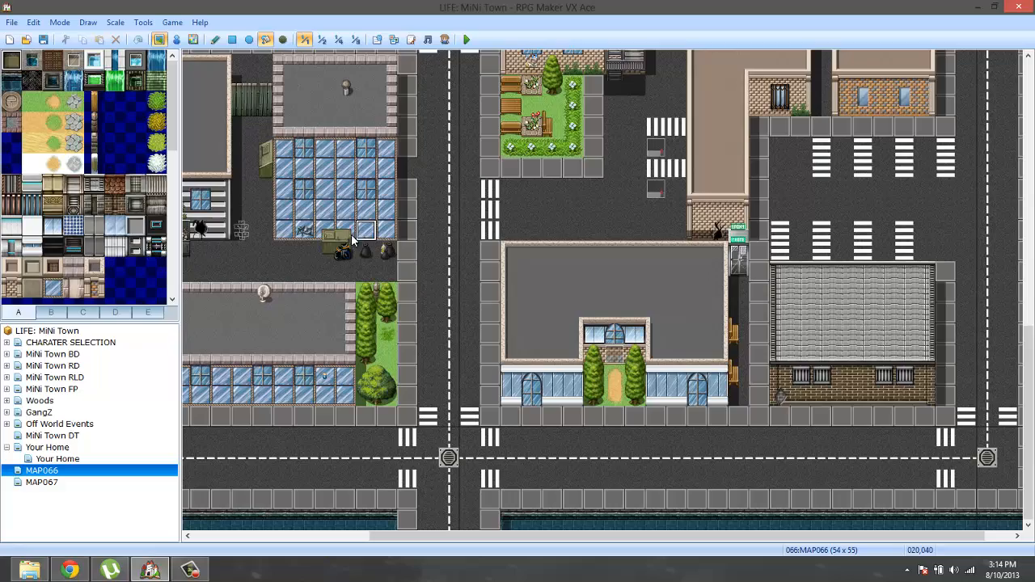
Compare the MiNi Town BD map with MAP066, and view MAP067 at half scale
left_click(54, 354)
middle_click_drag(427, 404, 443, 283)
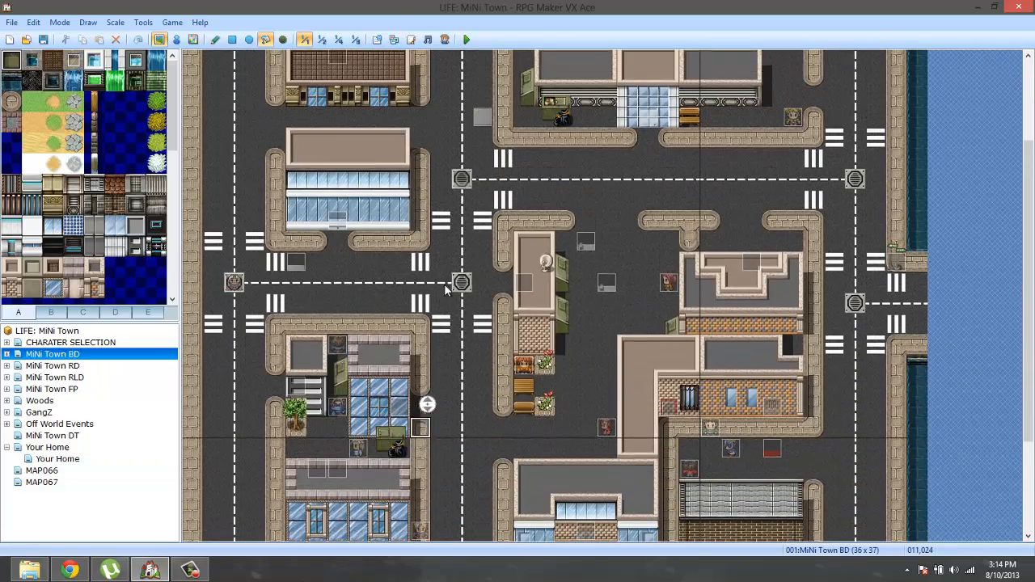
left_click(41, 470)
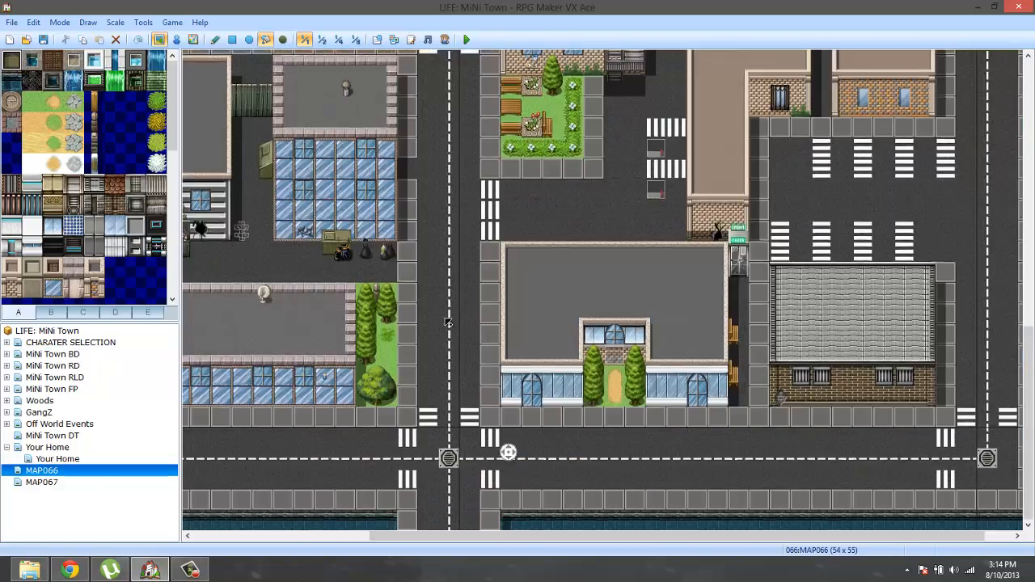
middle_click_drag(447, 323, 473, 224)
left_click(53, 482)
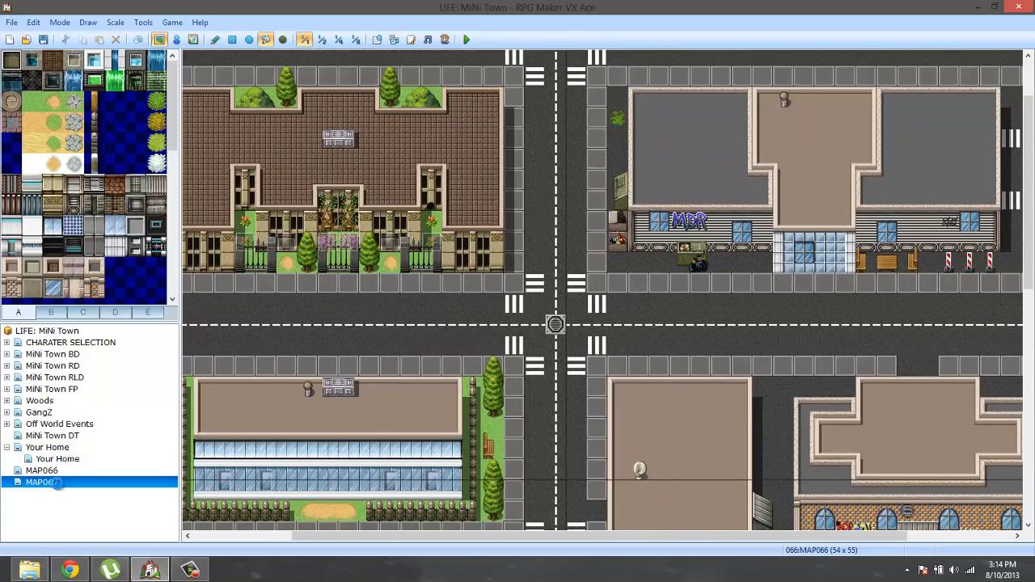
left_click(326, 41)
Open the Game.rvproj2 project from the Tutorial World folder inside RPGVXAce
left_click(12, 22)
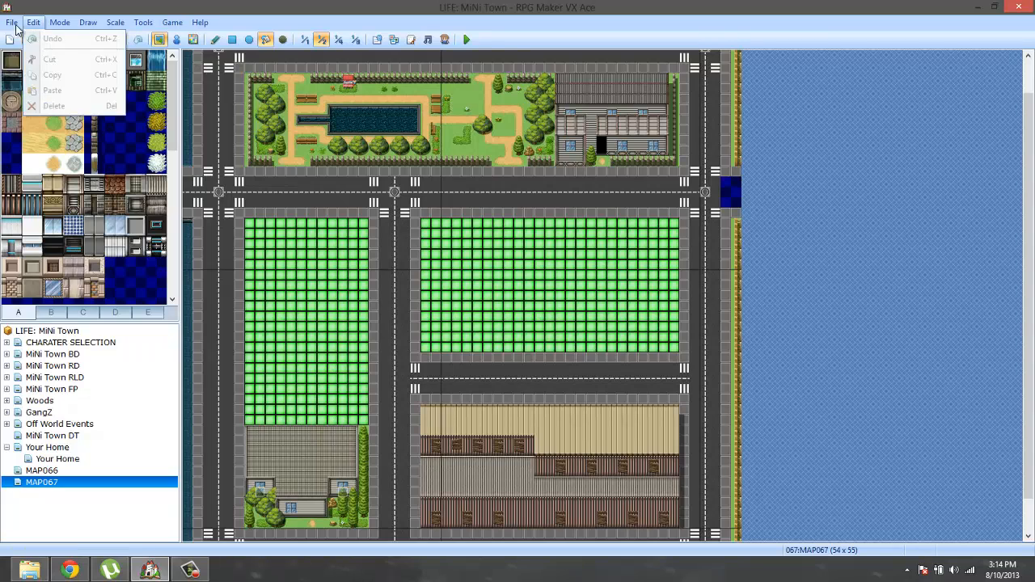
left_click(44, 52)
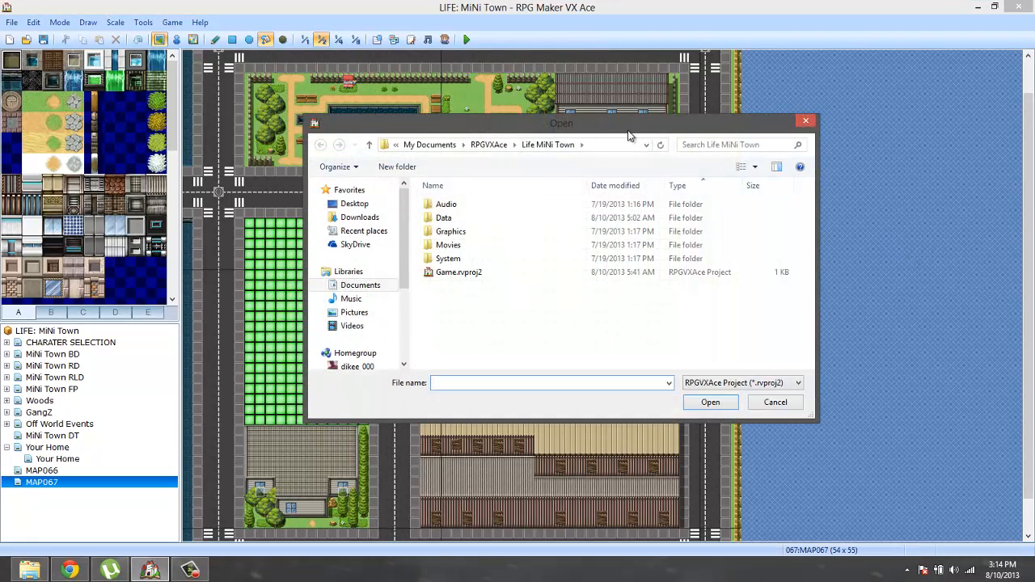
left_click(489, 143)
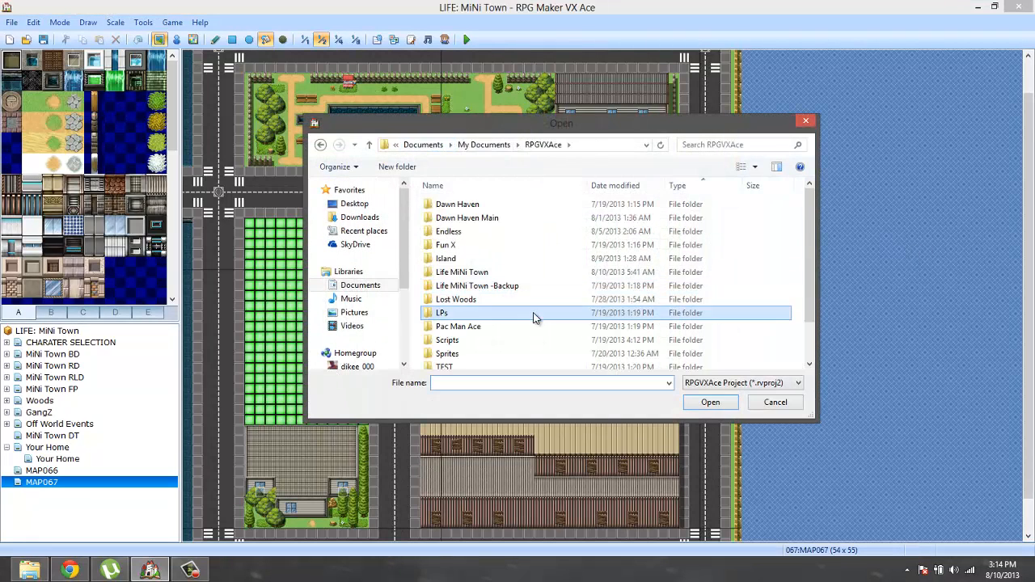
scroll(533, 317, "down", 1)
double_click(493, 355)
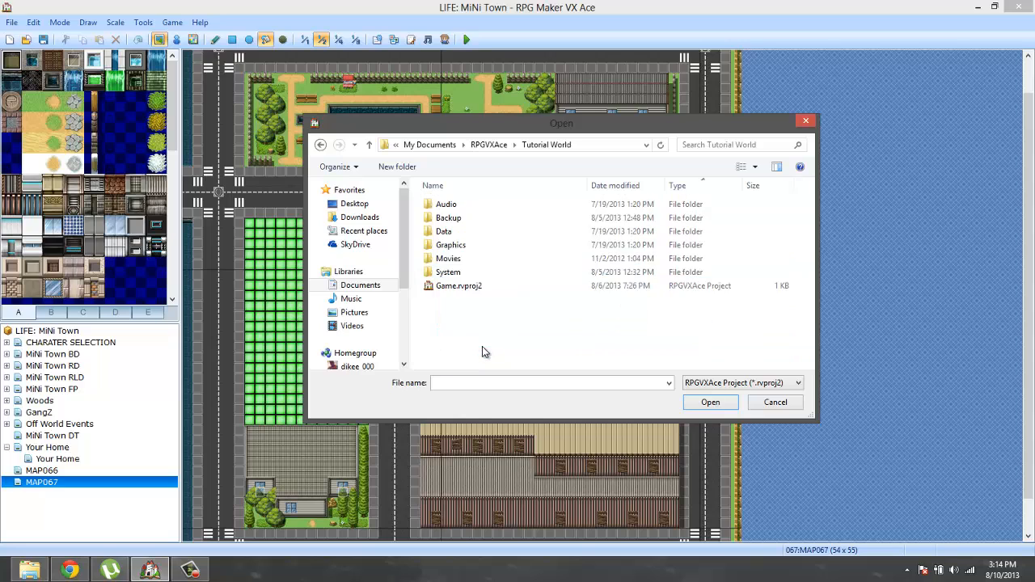
double_click(458, 286)
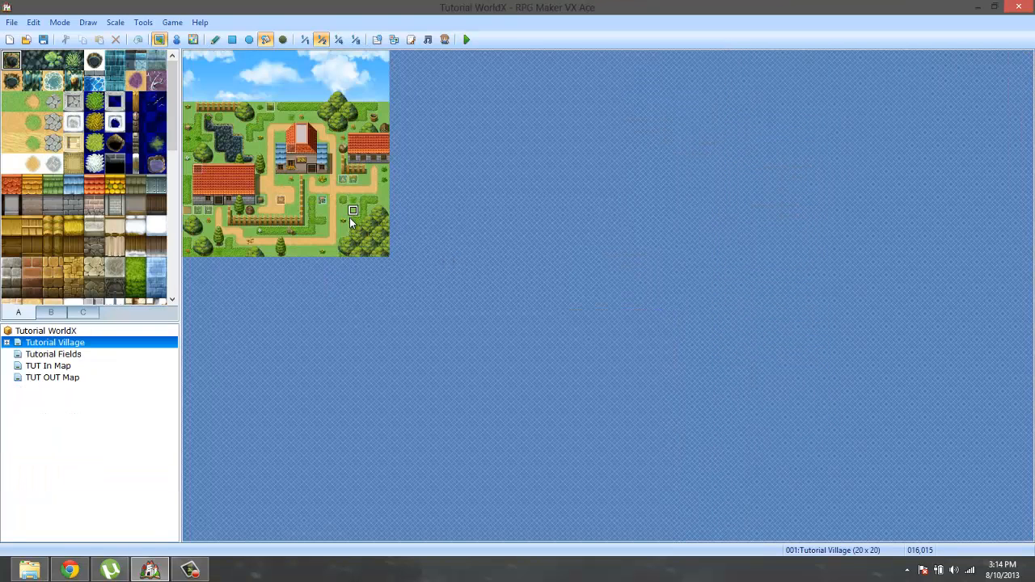
Open the Peral Sword weapon entry in the database
left_click(143, 23)
left_click(159, 37)
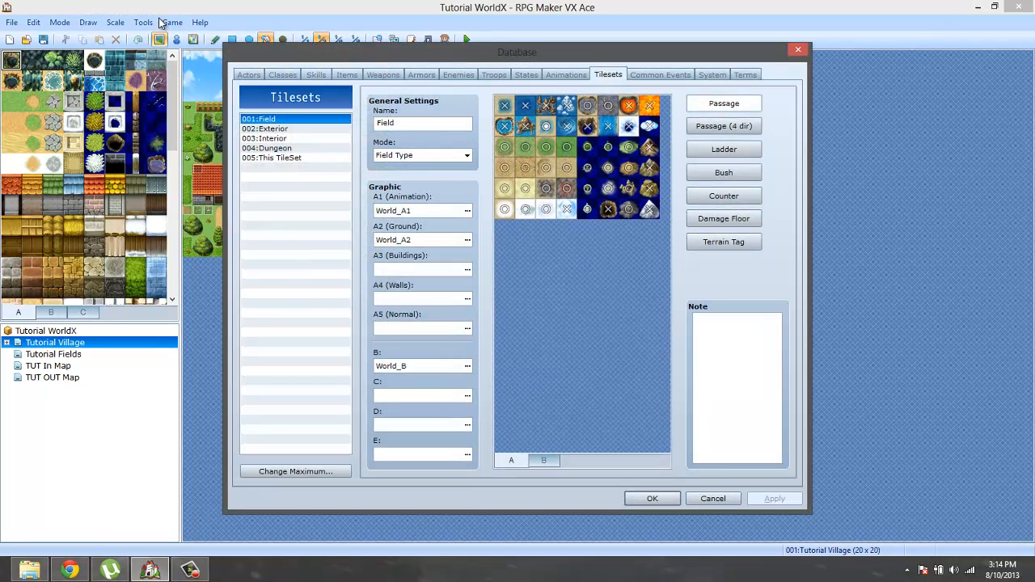
left_click(383, 74)
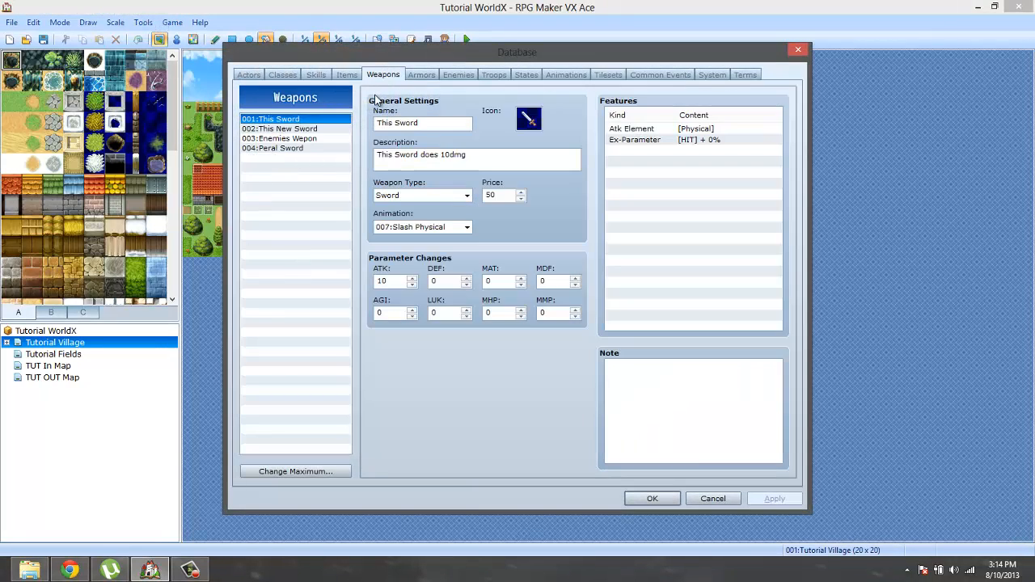
left_click(319, 148)
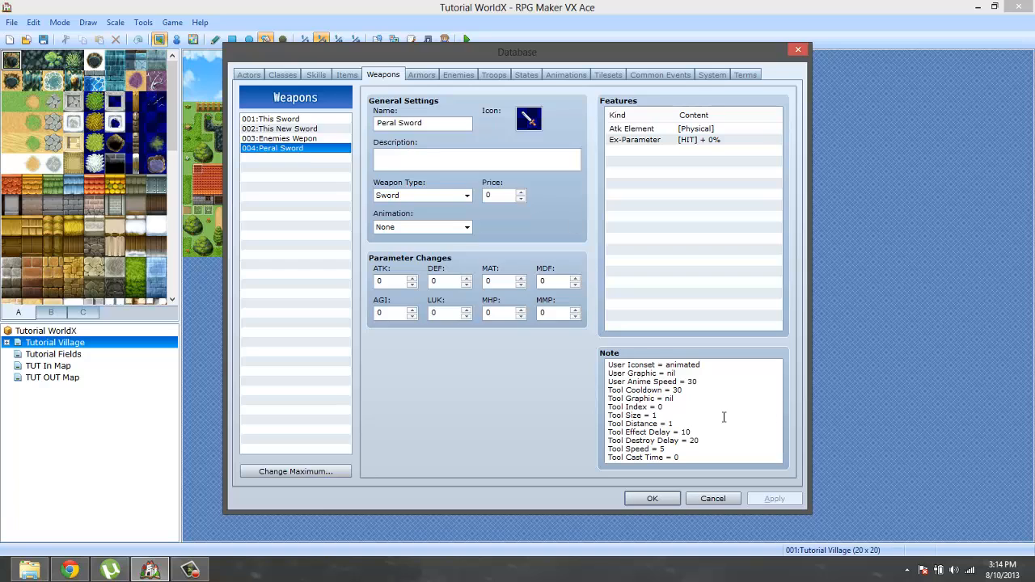
Examine the full list of tool note tags of the Peral Sword, and close the database
left_click_drag(608, 364, 664, 457)
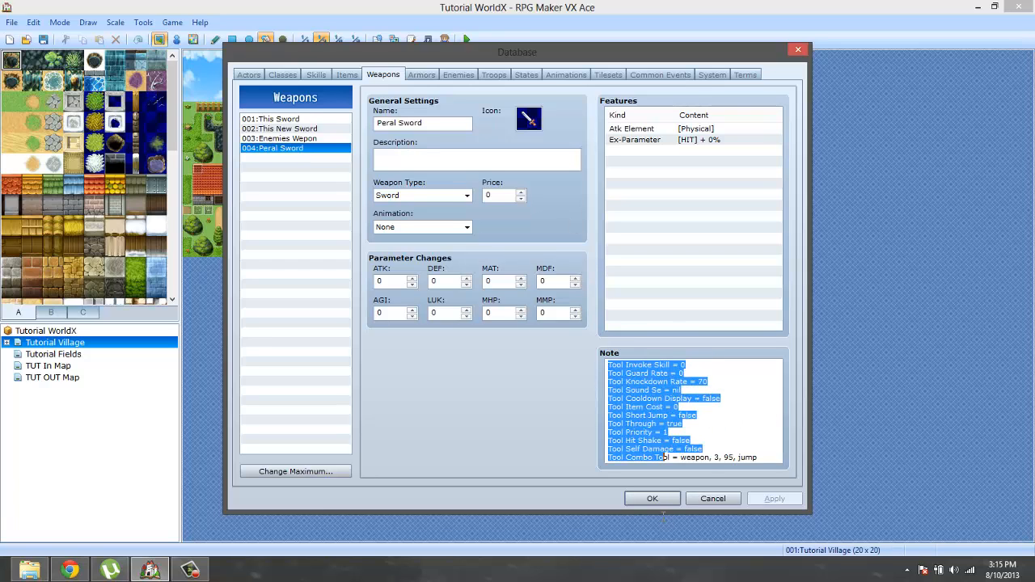
left_click(722, 441)
left_click_drag(700, 420, 607, 296)
left_click(673, 410)
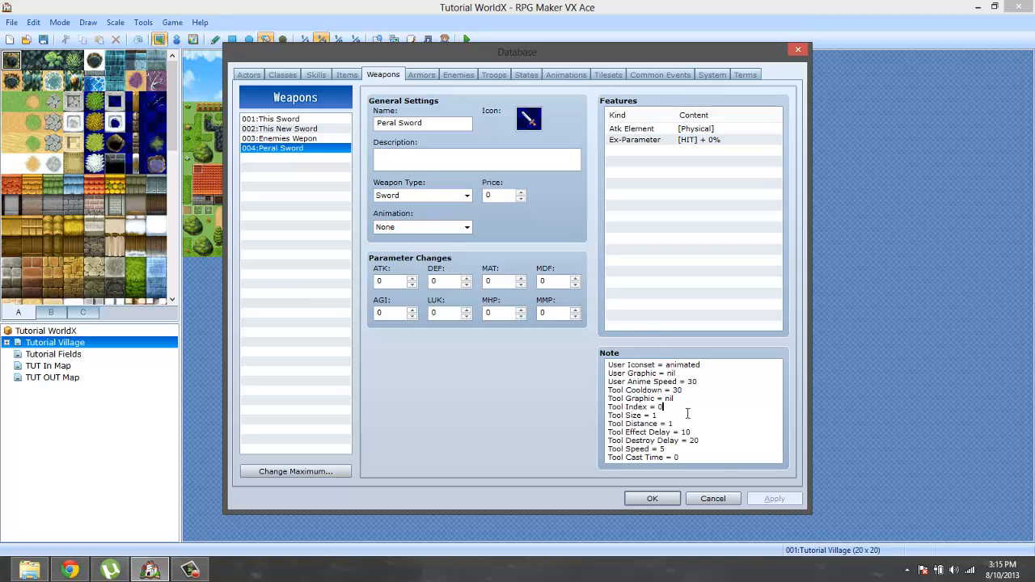
key("ctrl+a")
left_click(701, 411)
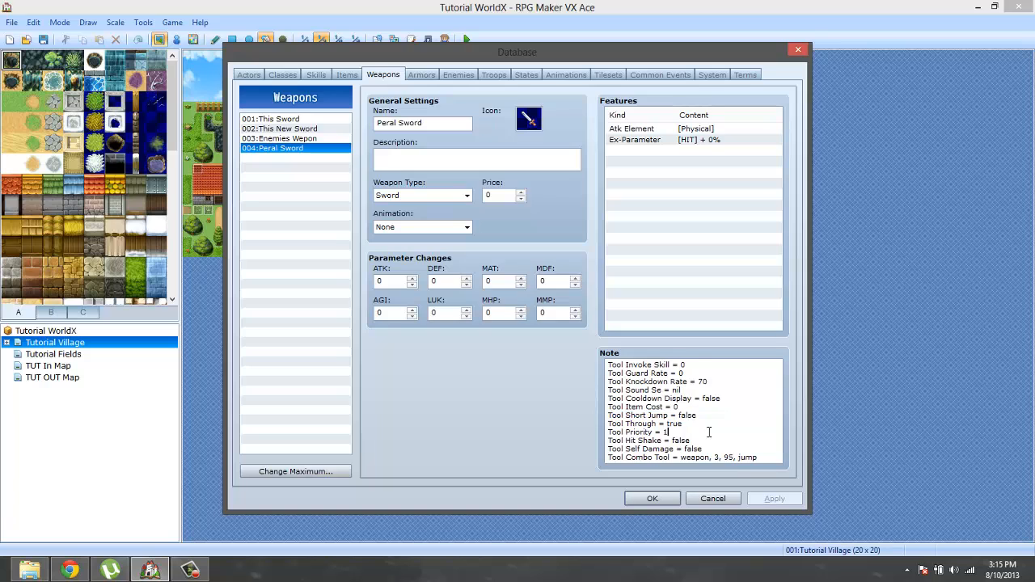
key("ctrl+a")
scroll(668, 374, "up", 5)
left_click(677, 390)
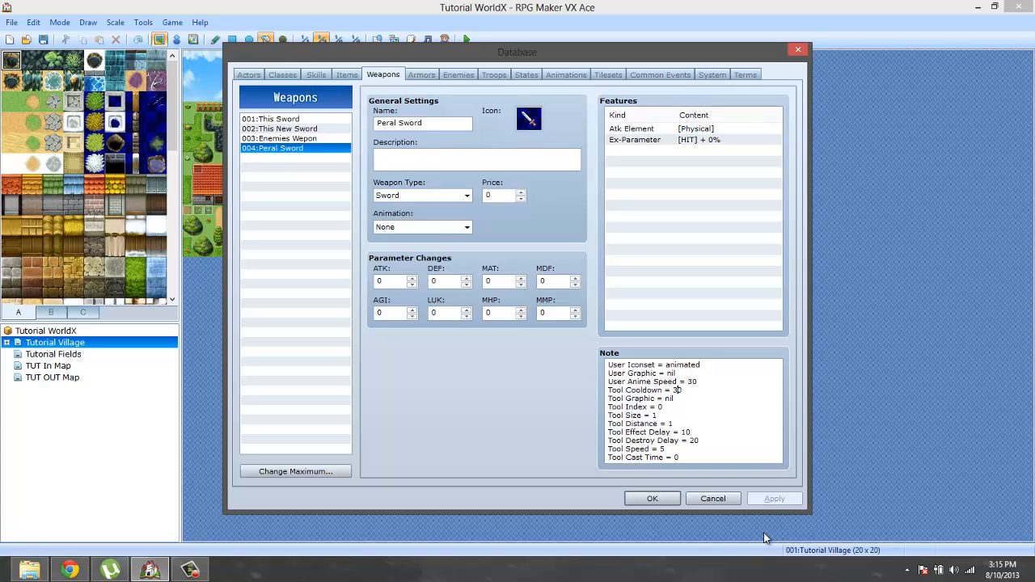
left_click(652, 498)
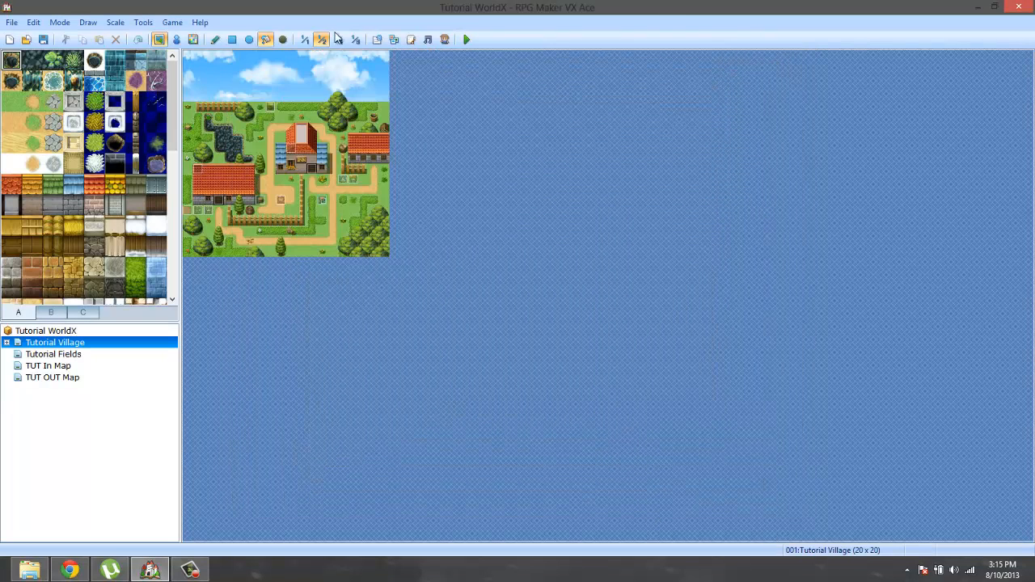
Open the Pearl Documentation script in the script editor
left_click(411, 39)
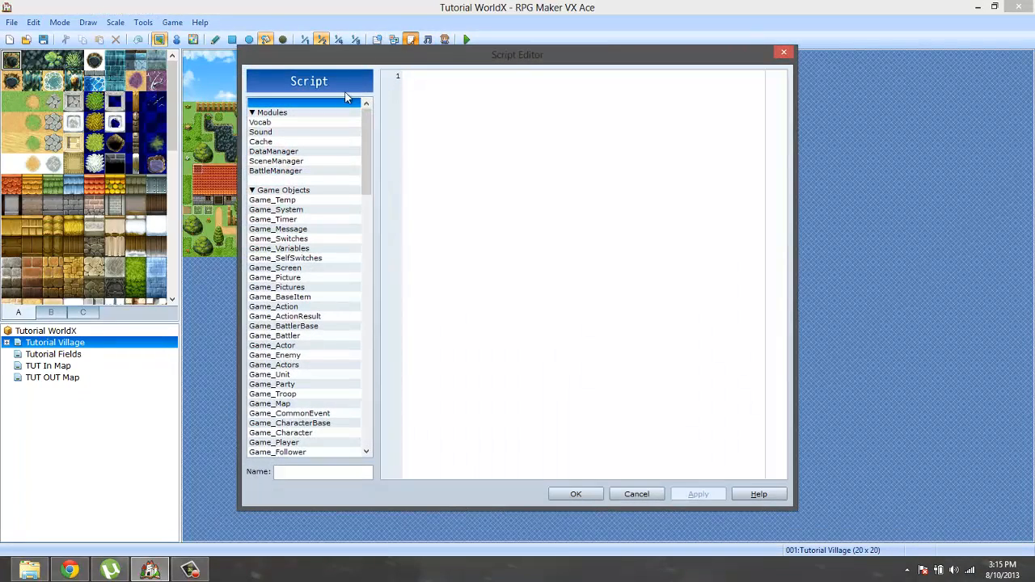
left_click_drag(368, 133, 372, 404)
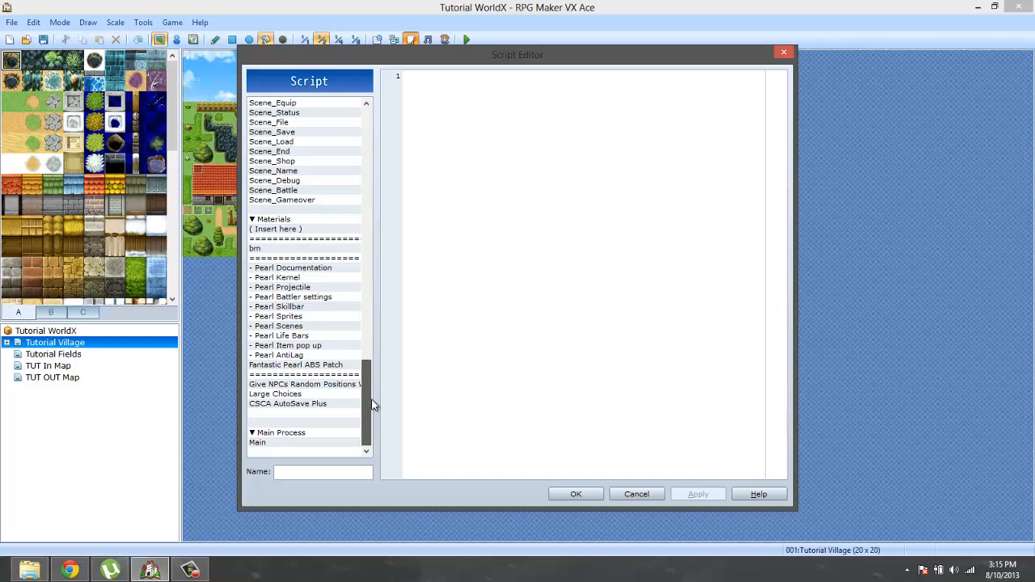
left_click(311, 267)
left_click(535, 203)
Read through the Pearl Documentation down to the example tool settings for creating a usable axe
scroll(534, 203, "down", 20)
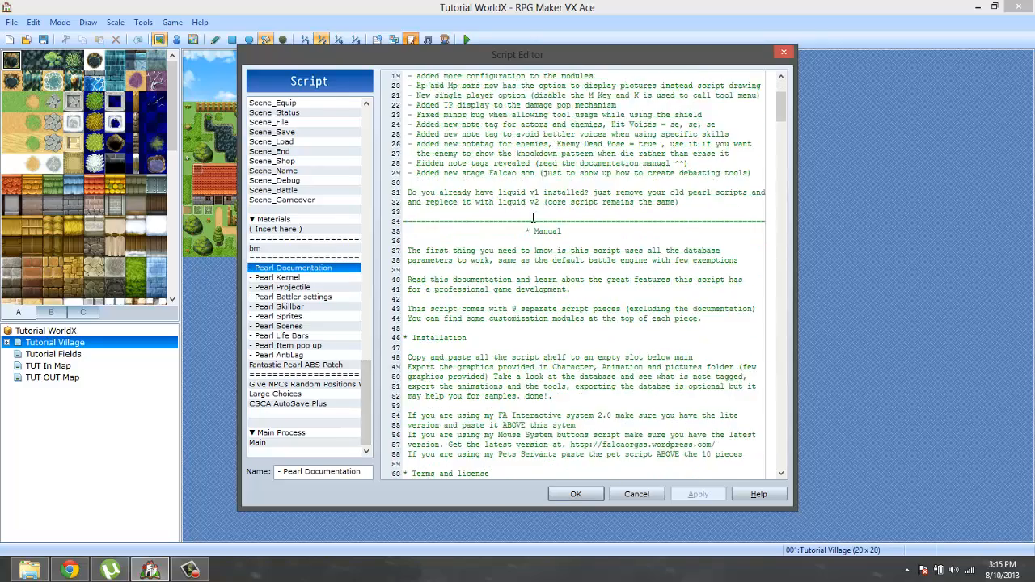
scroll(524, 200, "down", 20)
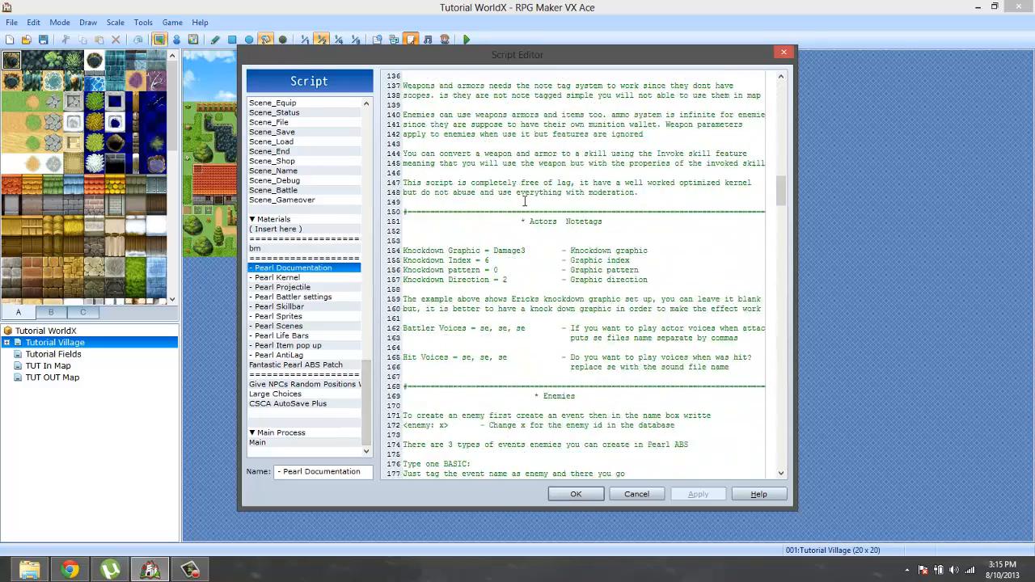
scroll(526, 199, "down", 8)
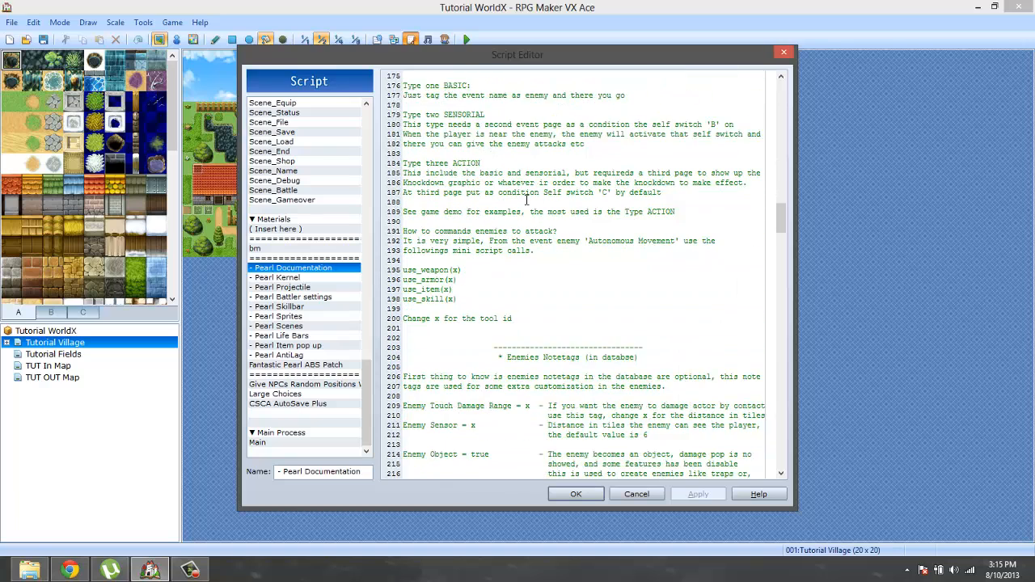
scroll(528, 195, "down", 2)
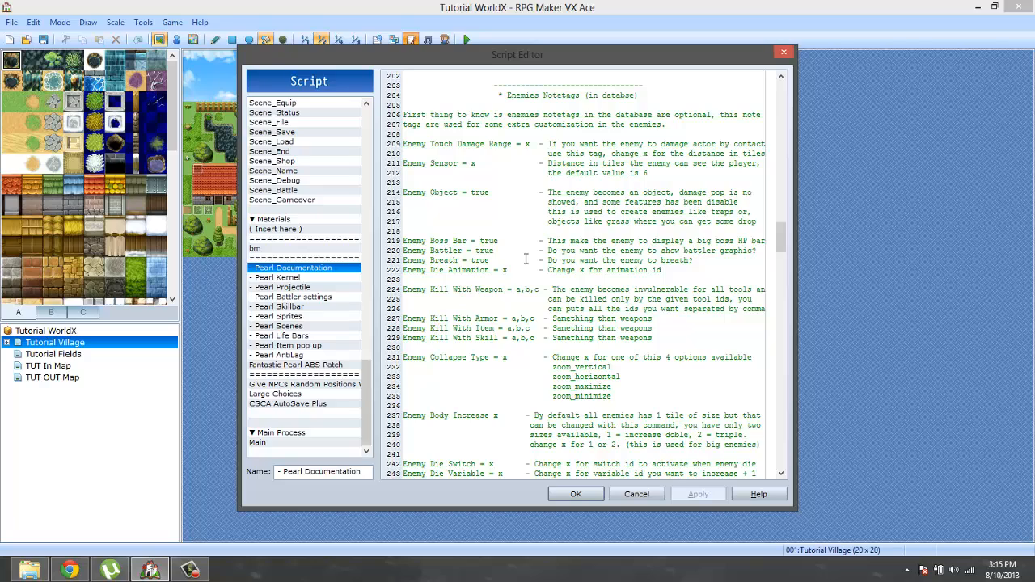
scroll(485, 234, "down", 20)
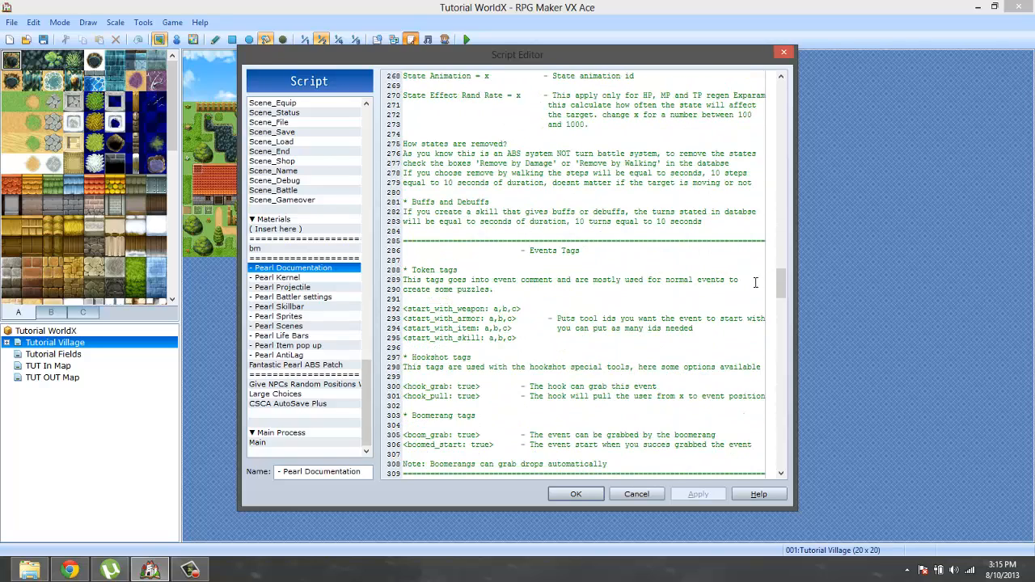
left_click_drag(781, 284, 776, 343)
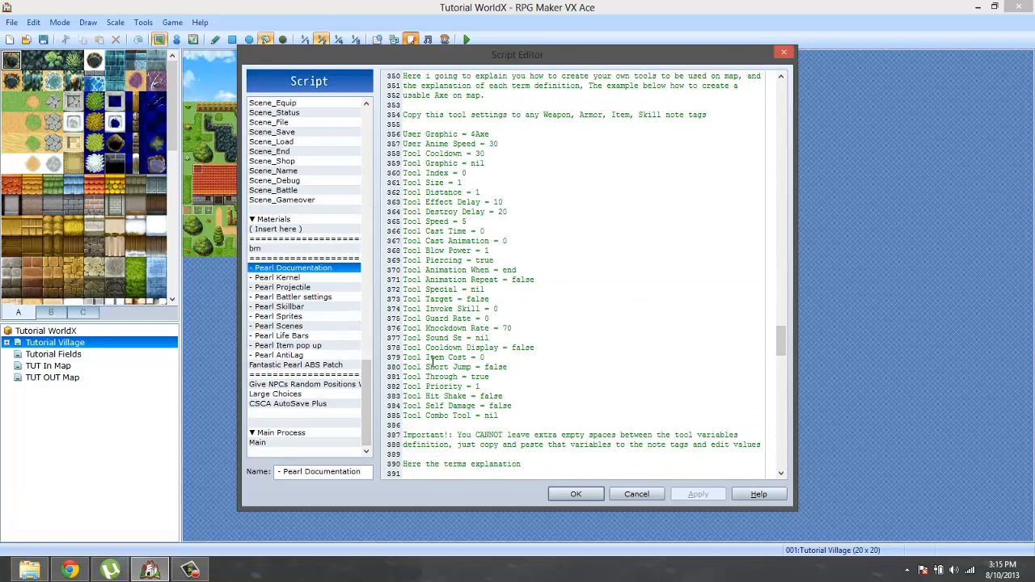
Examine the Tool Guard Rate, Tool Combo Tool and Tool Special lines in the example settings, and close the script editor
left_click_drag(434, 320, 524, 321)
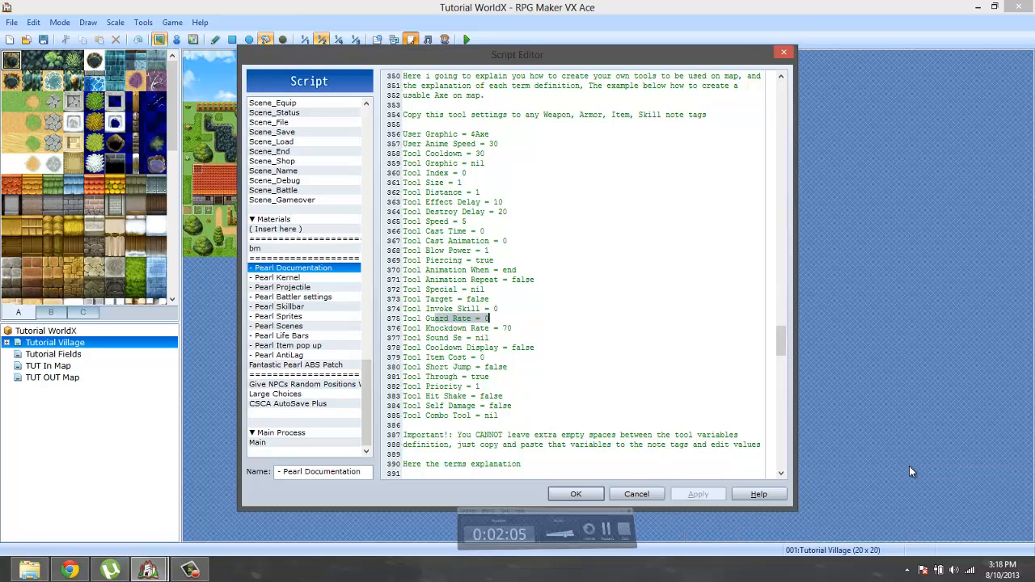
left_click(478, 318)
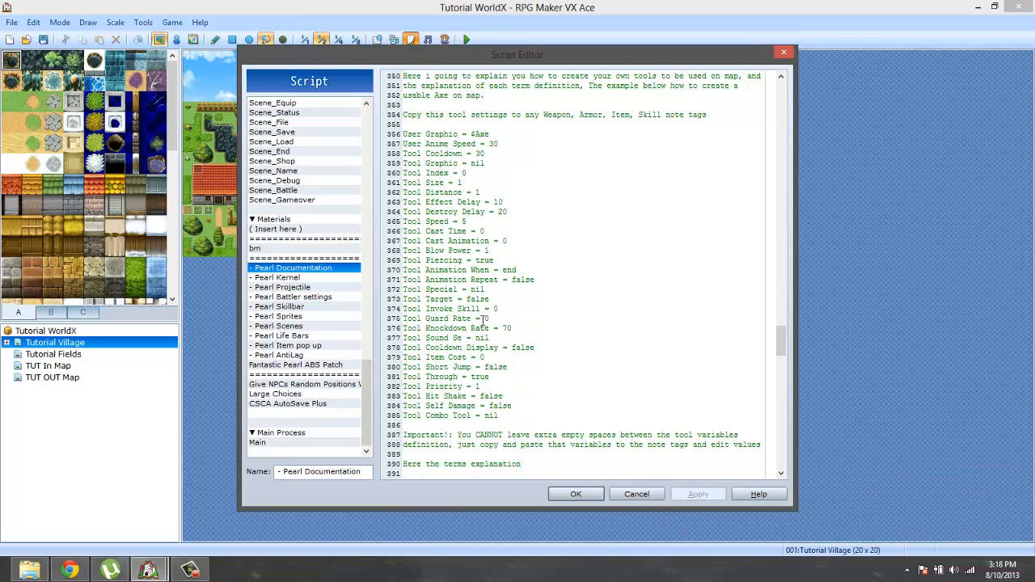
left_click_drag(489, 318, 403, 319)
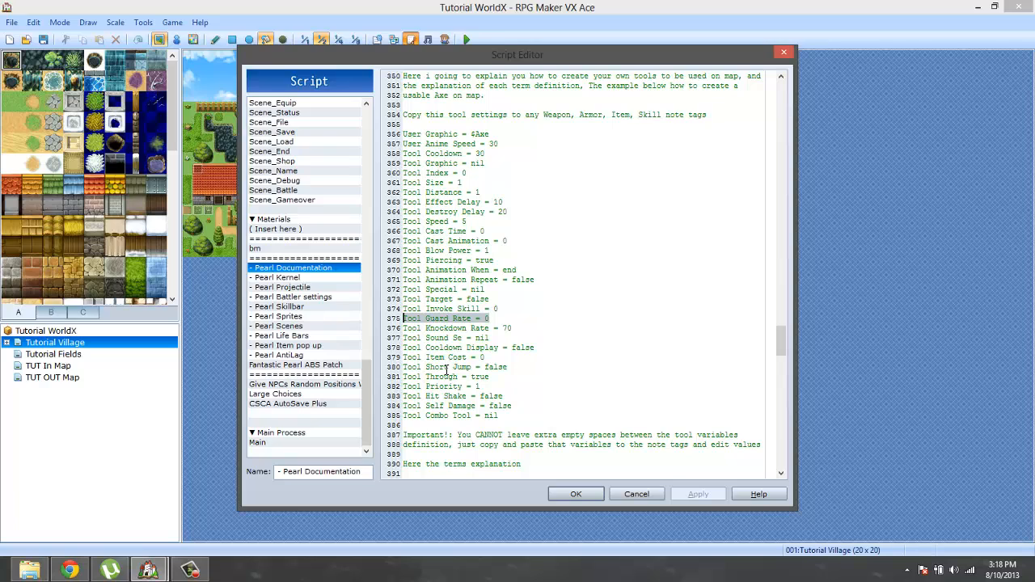
left_click(448, 415)
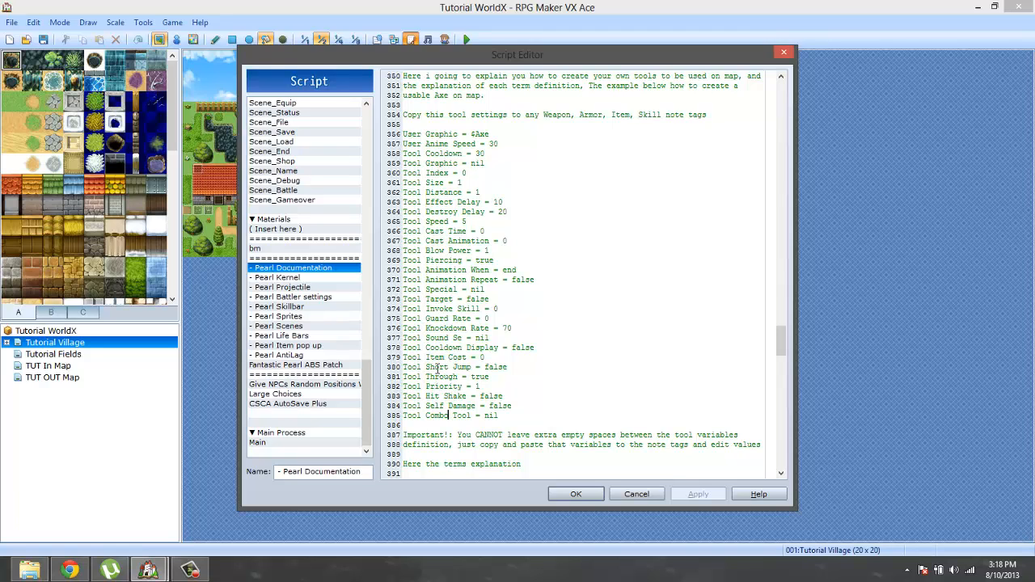
left_click_drag(488, 289, 403, 290)
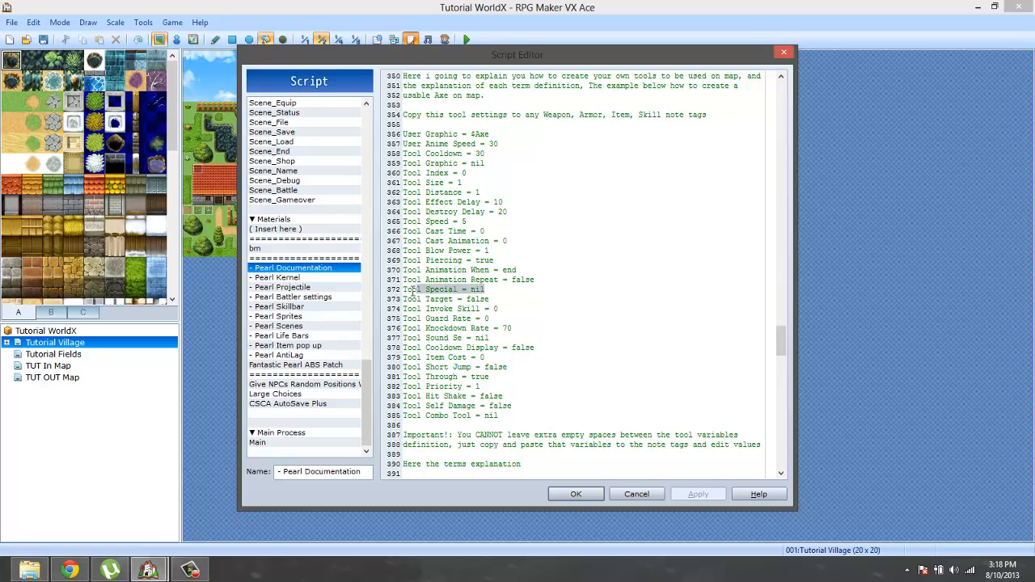
left_click(575, 494)
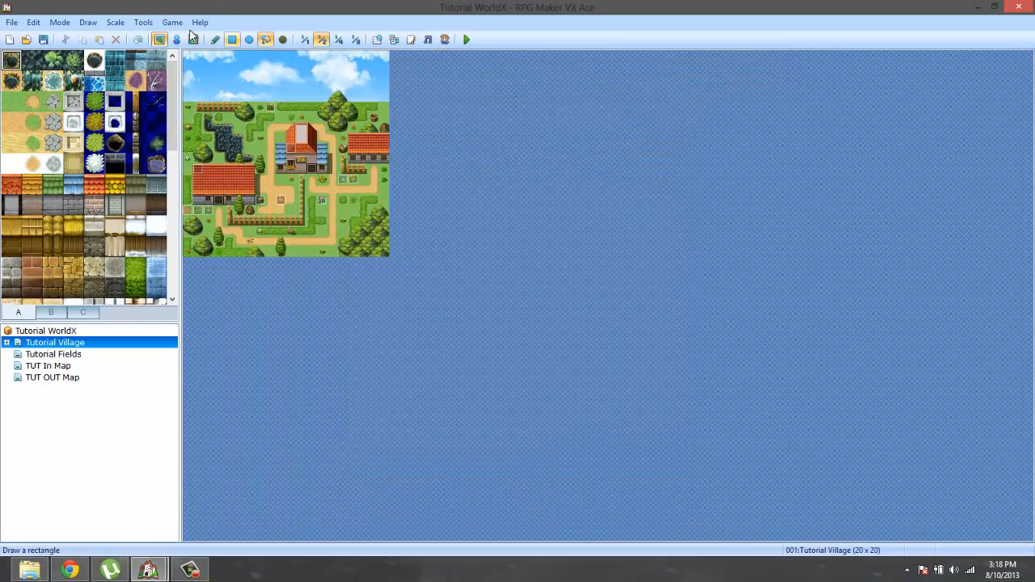
Raise the maximum number of armors in the database to 2 and select the new empty armor entry
left_click(143, 22)
left_click(162, 37)
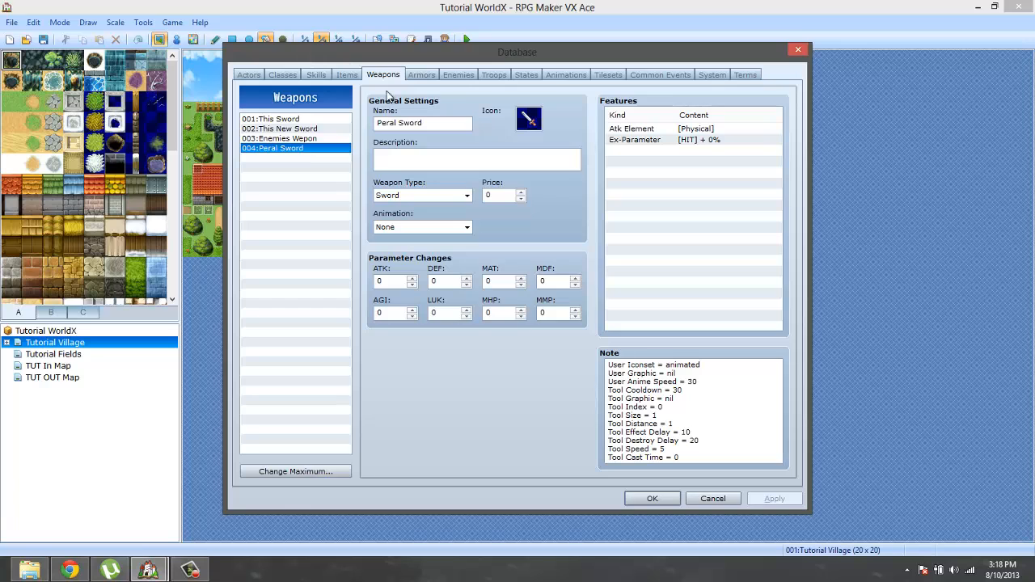
left_click(427, 76)
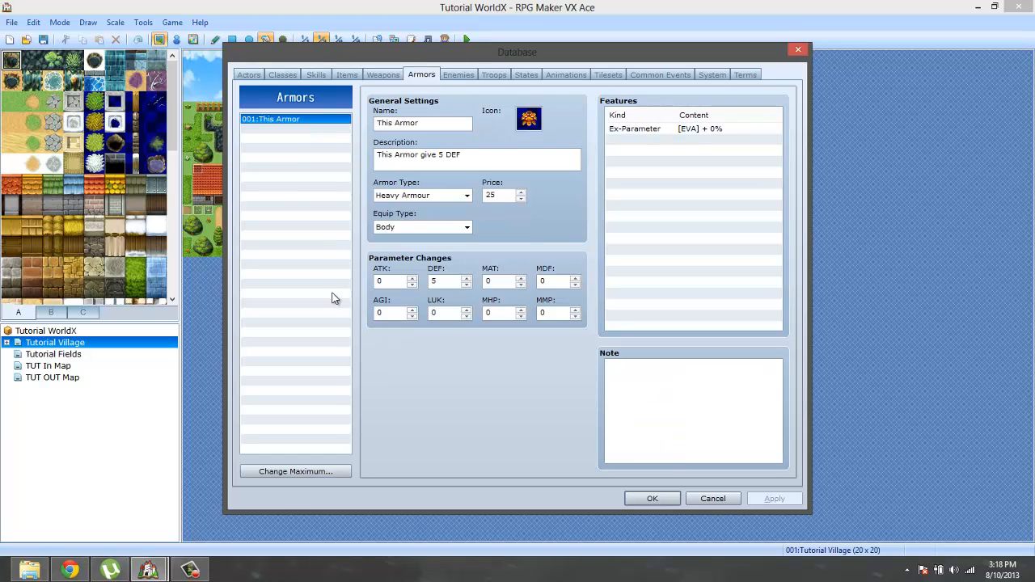
left_click(295, 472)
left_click(277, 476)
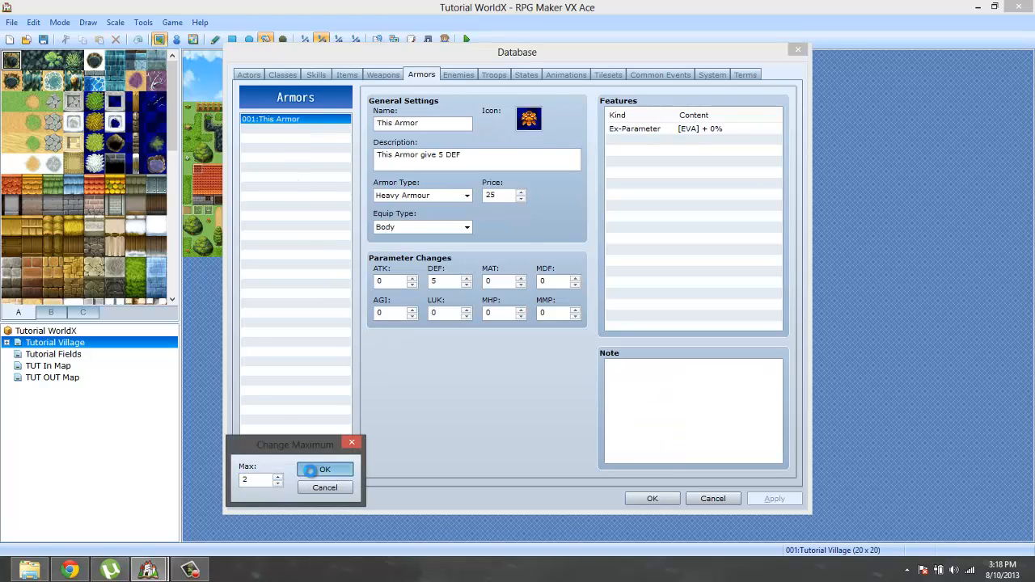
left_click(311, 470)
left_click(307, 131)
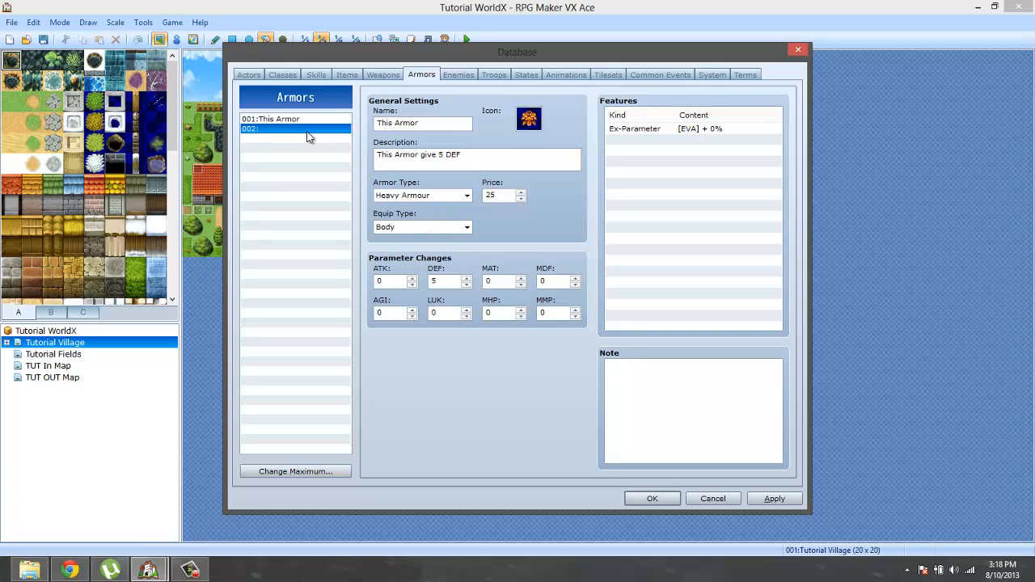
Paste the copied shield tool tags into the new armor's note and name the armor Pearl Shield
right_click(687, 414)
left_click(714, 280)
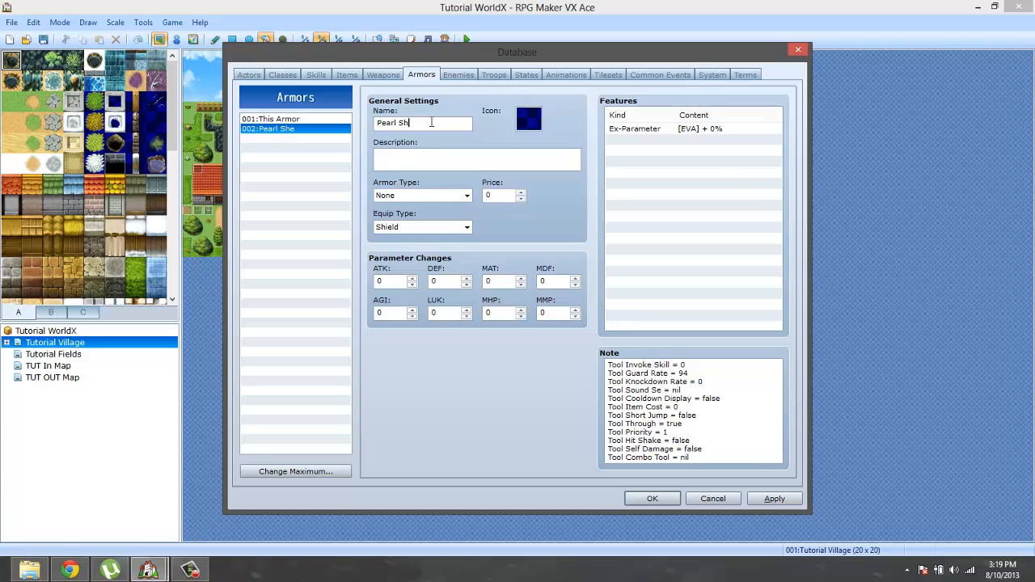
type("eld")
Give the Pearl Shield the red shield icon at index 496 and set its DEF to 6
double_click(521, 123)
left_click(483, 294)
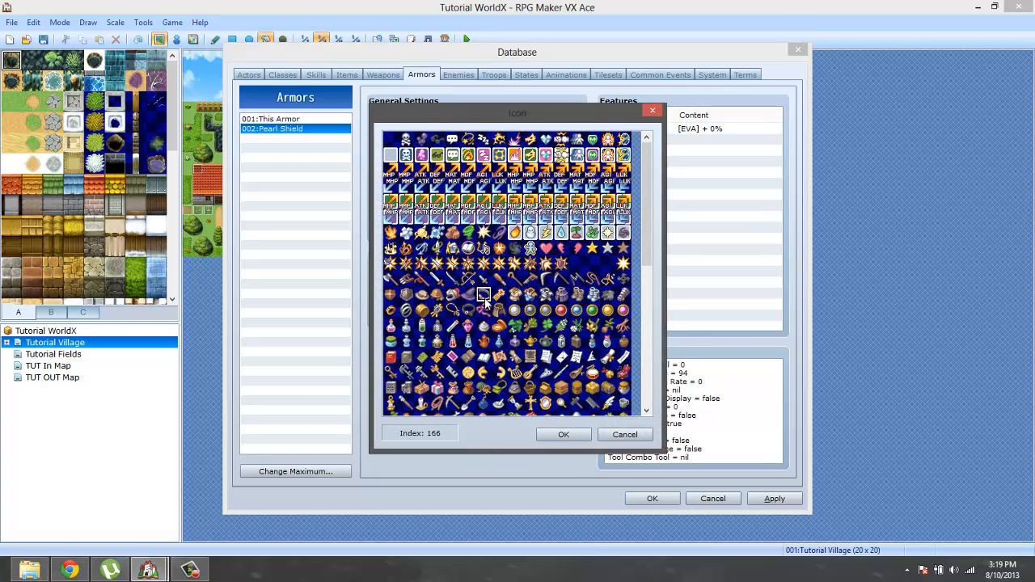
scroll(517, 299, "down", 2)
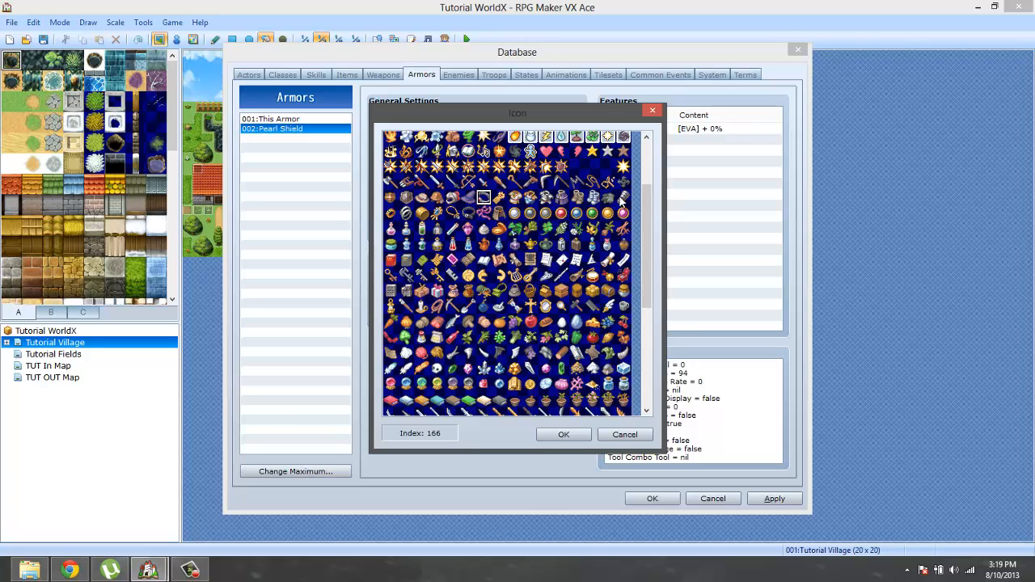
left_click_drag(644, 226, 644, 323)
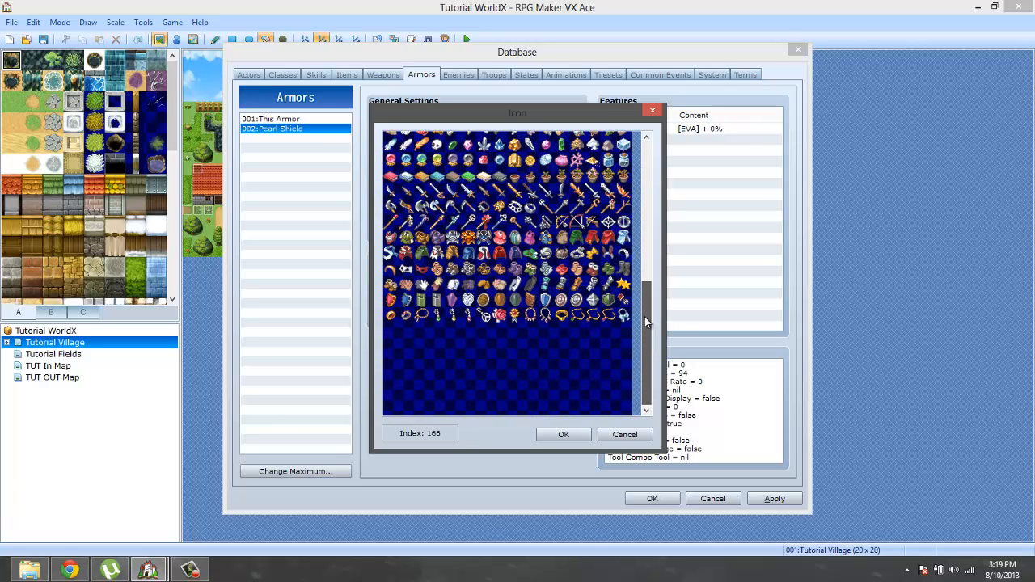
scroll(644, 316, "up", 1)
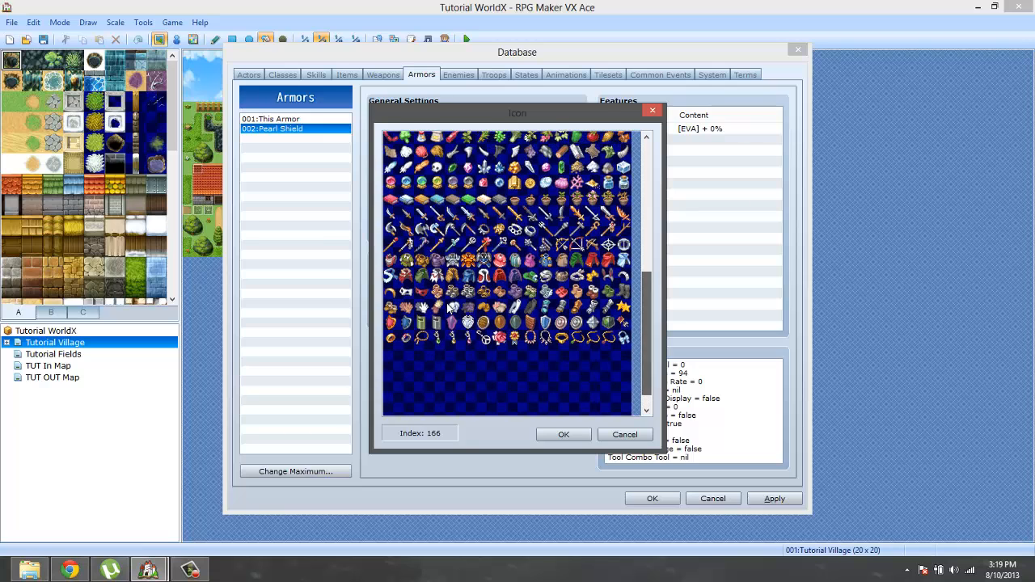
left_click(390, 321)
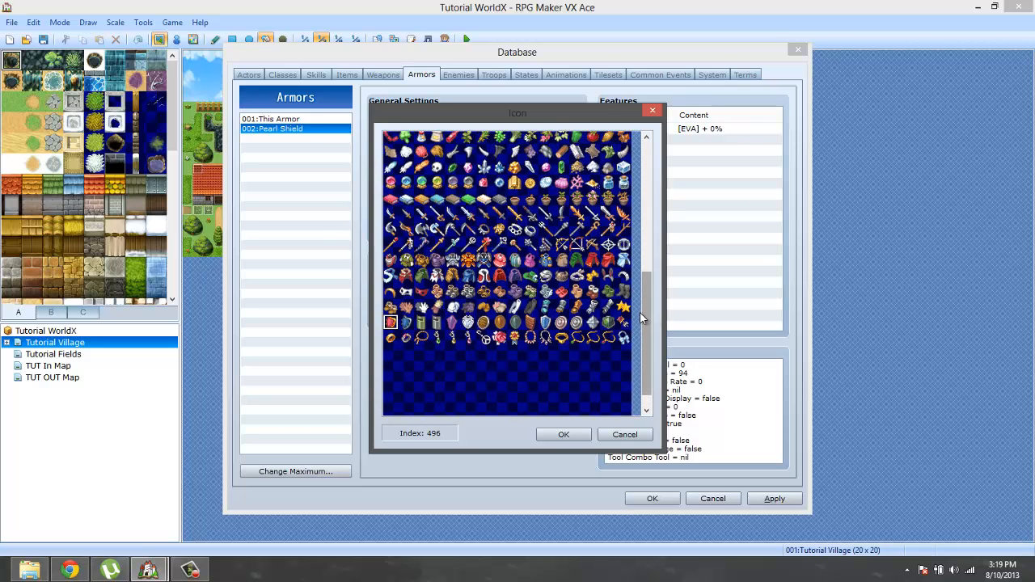
mouse_move(636, 260)
left_mouse_down()
mouse_move(634, 167)
mouse_move(635, 278)
mouse_move(636, 268)
left_mouse_up()
left_click(563, 434)
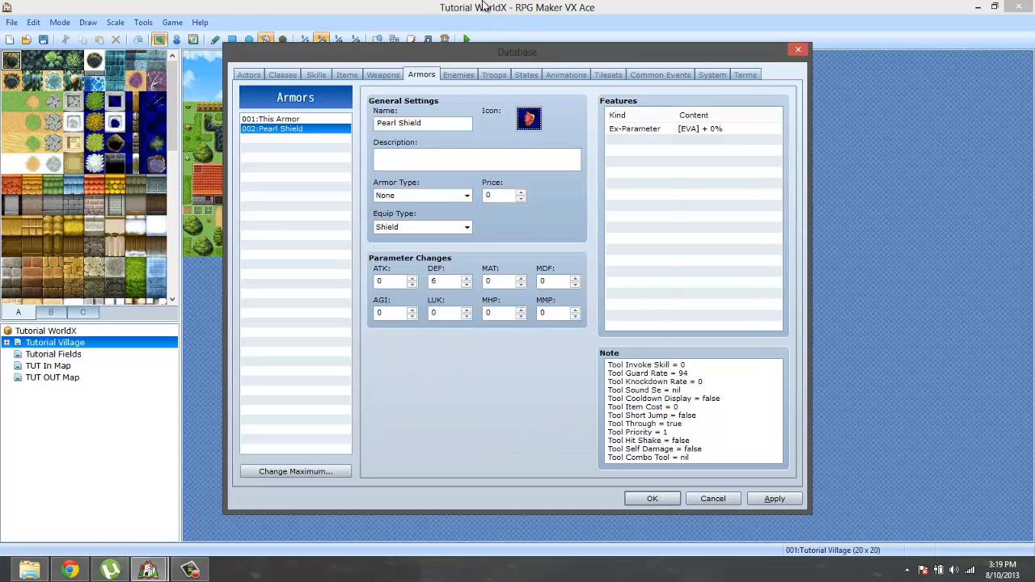
Set User Graphic to nil in the Pearl Shield's note and insert an empty line above it
left_click_drag(736, 396, 700, 164)
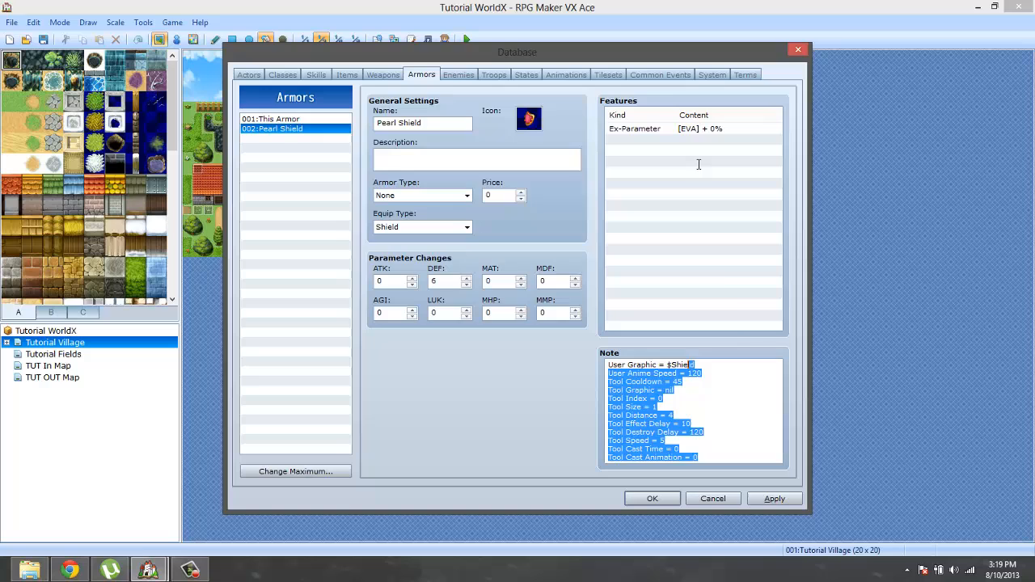
left_click(721, 370)
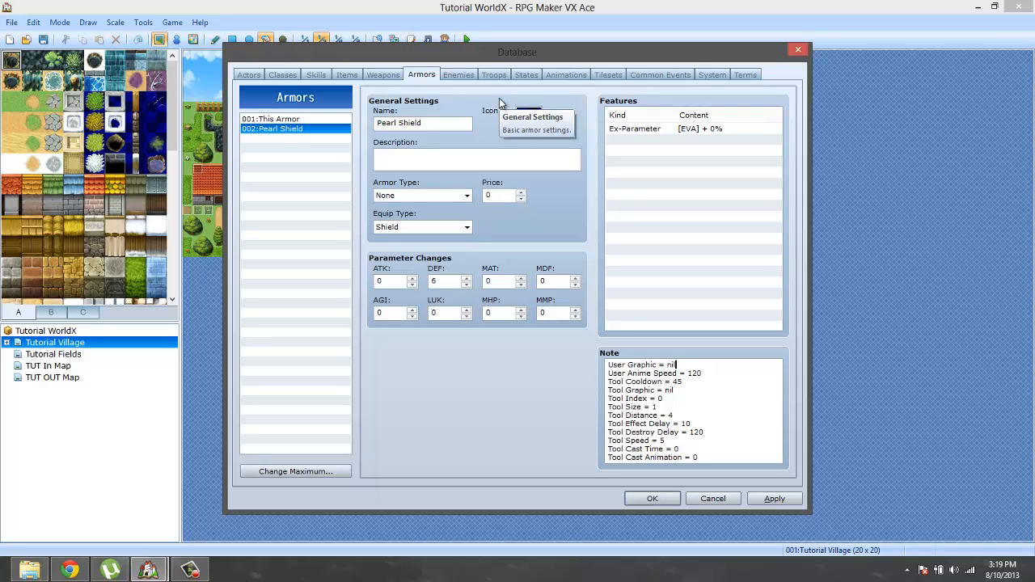
key("Home")
key("Return")
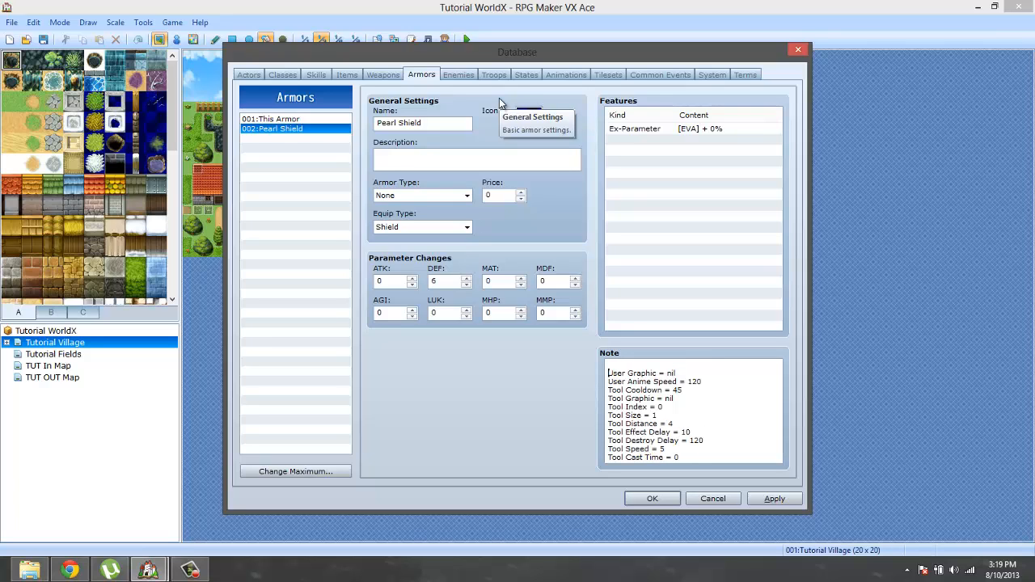
Copy the "User Iconset = animated" line from the Peral Sword's note into the empty first line of the Pearl Shield's note
left_click(383, 75)
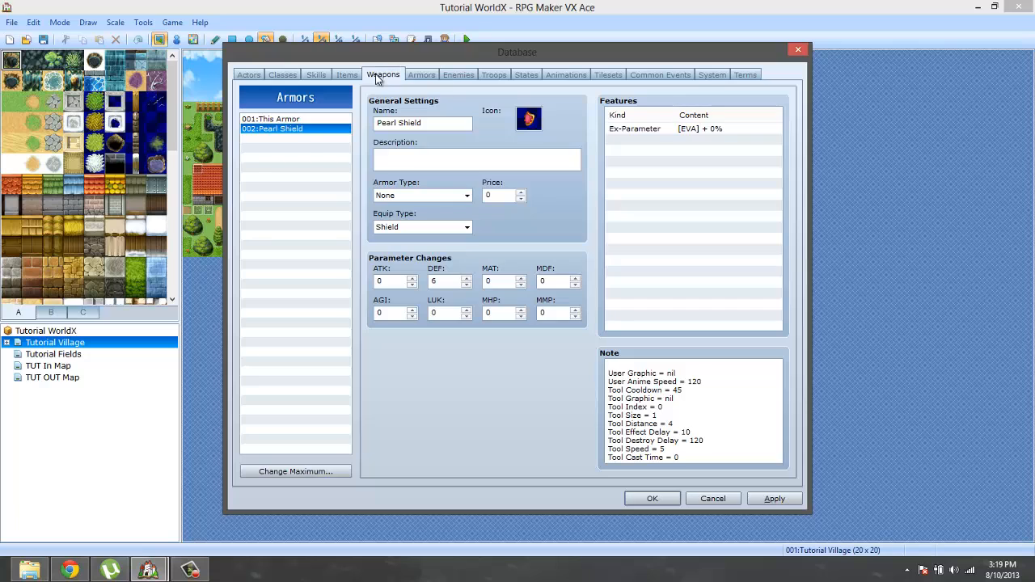
left_click_drag(709, 369, 479, 349)
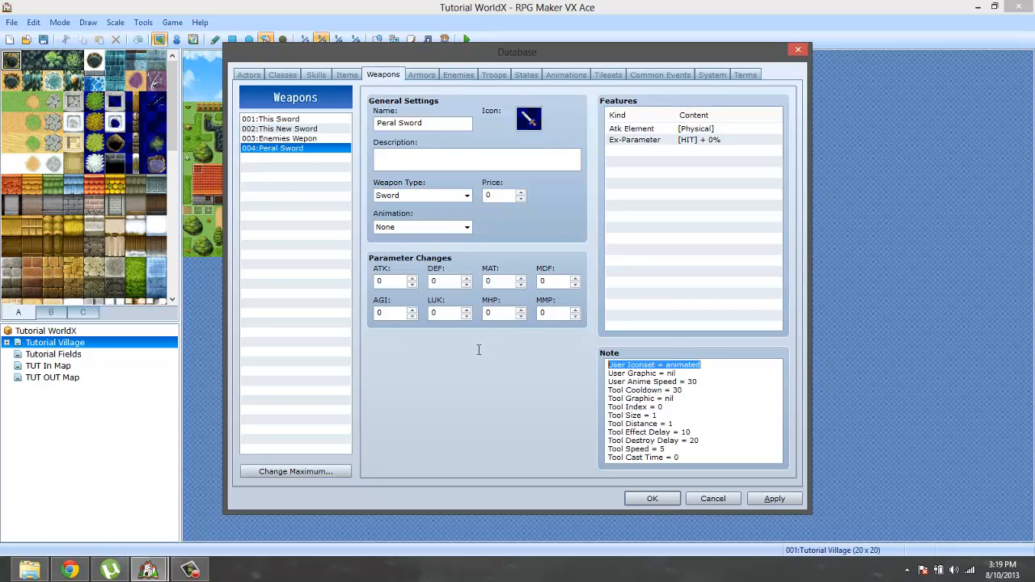
right_click(641, 370)
left_click(675, 407)
left_click(422, 75)
right_click(612, 366)
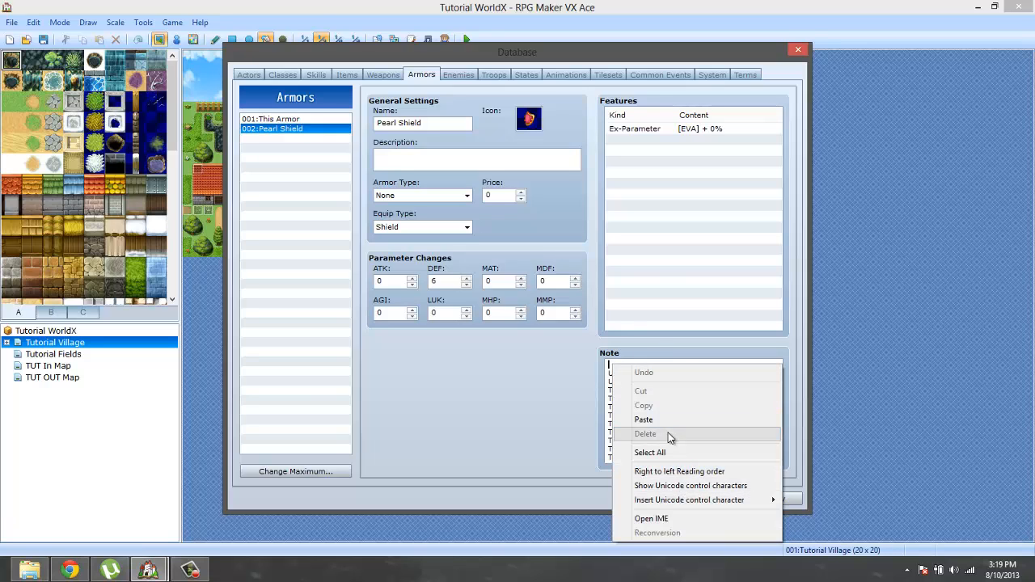
left_click(643, 420)
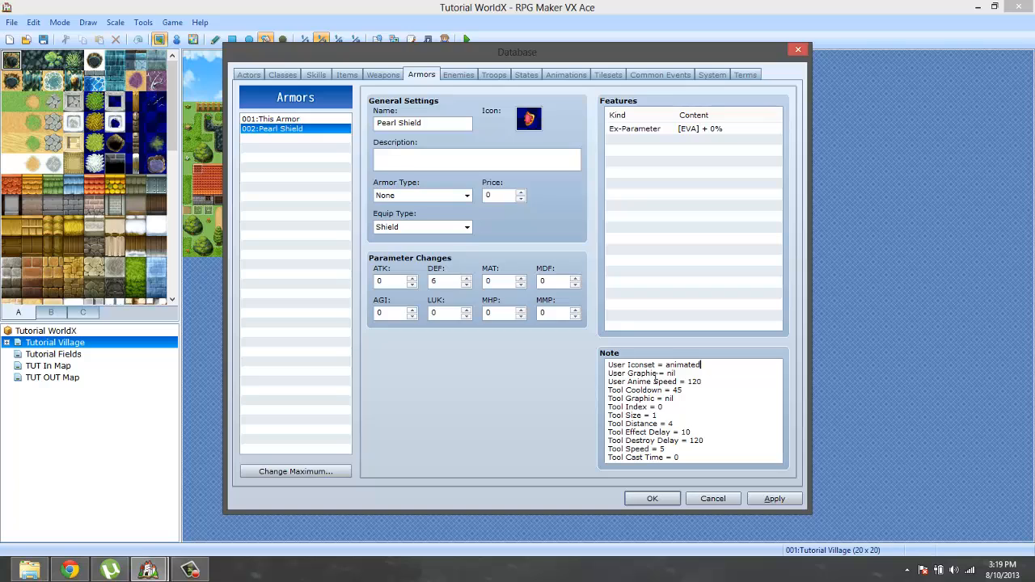
Examine the User Anime Speed and Tool Cooldown tags in the Pearl Shield's note
left_click(710, 389)
left_click_drag(665, 389, 625, 381)
left_click(693, 397)
left_click(684, 391)
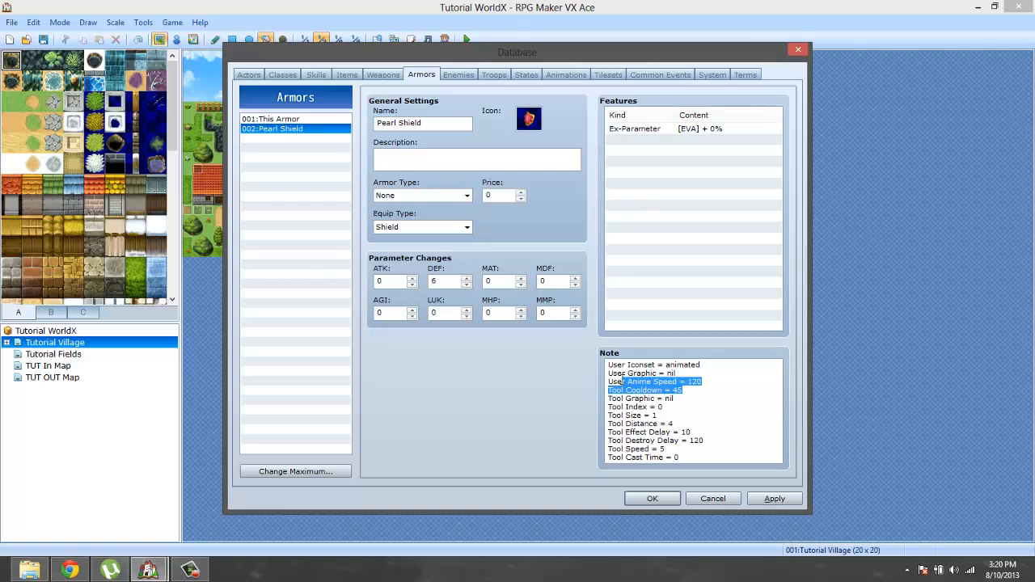
left_click(695, 389)
left_click_drag(684, 390, 604, 381)
left_click(149, 570)
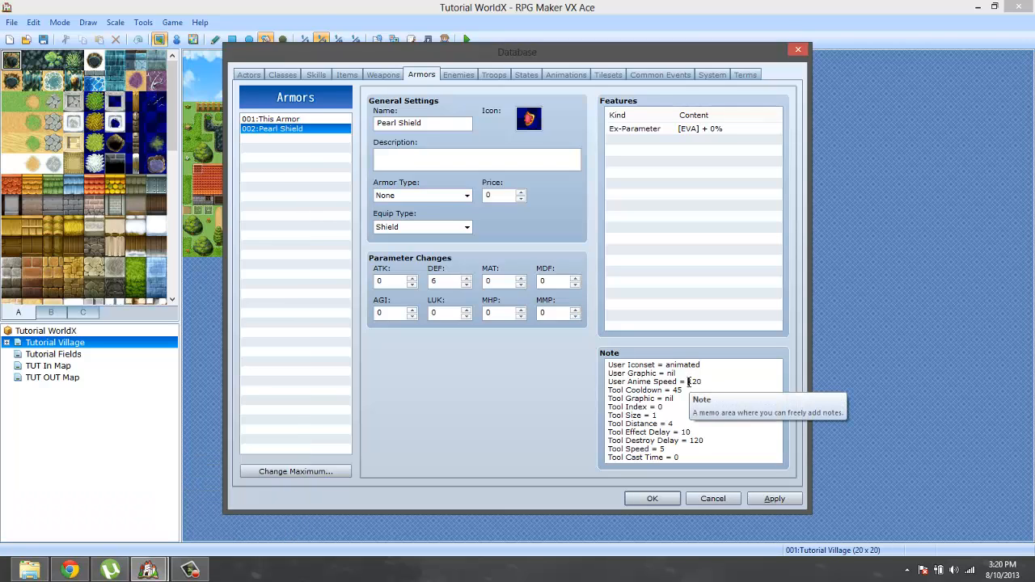
left_click_drag(683, 391, 612, 383)
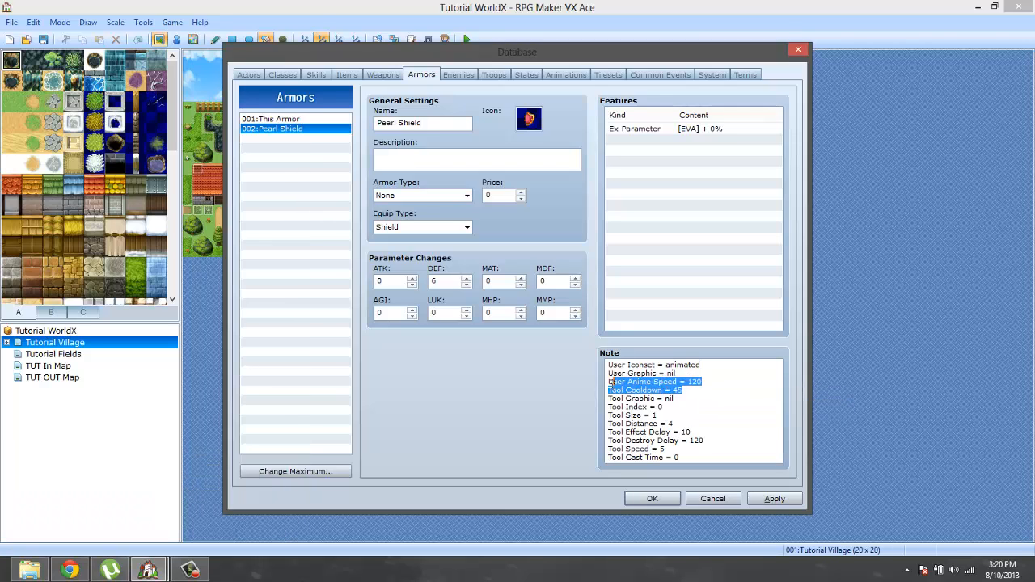
left_click(740, 393)
left_click_drag(726, 383, 603, 383)
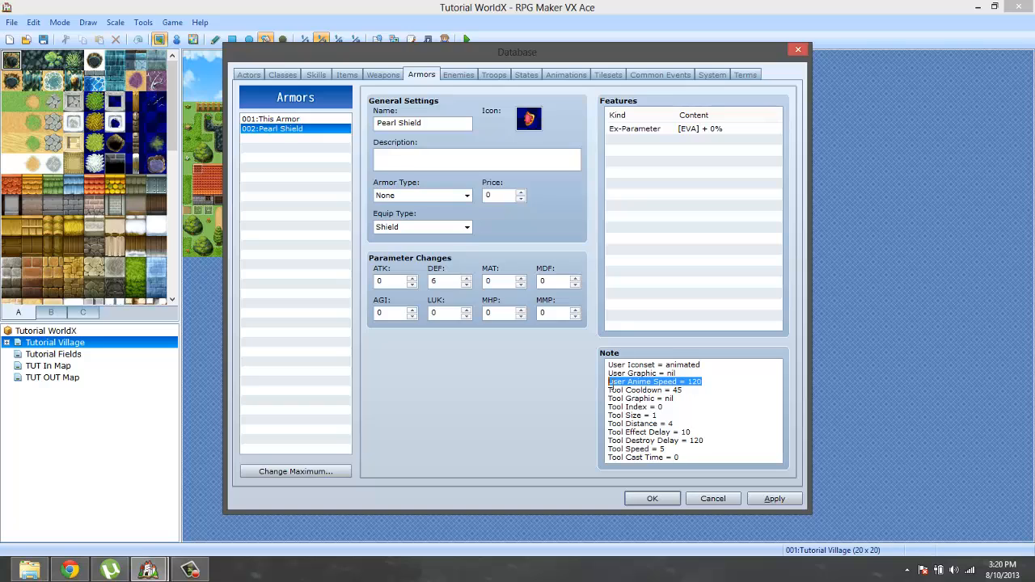
left_click_drag(684, 390, 586, 388)
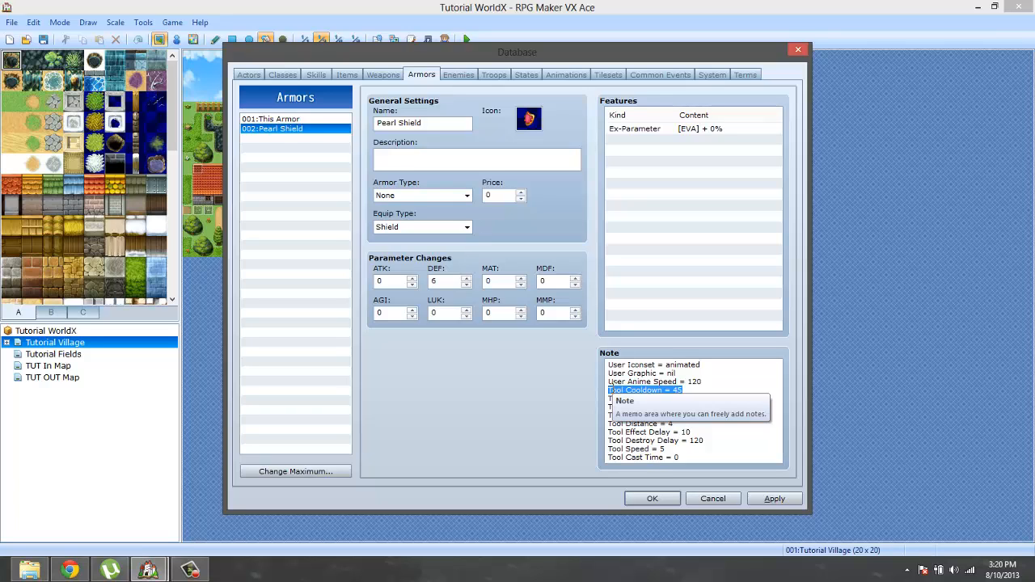
left_click(710, 423)
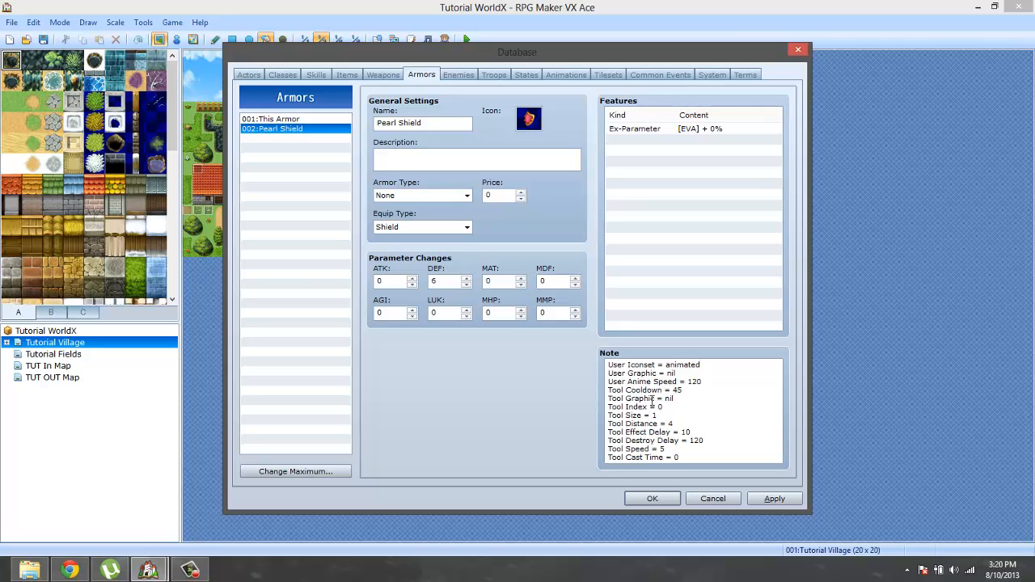
Examine the Pearl Shield's remaining note tags from Tool Index through Tool Distance, Tool Effect Delay and Tool Destroy Delay
left_click(664, 407)
left_click(665, 407)
left_click_drag(632, 381, 671, 423)
left_click(697, 401)
key("Down")
key("Down")
key("Up")
key("Down")
key("Right")
key("Right")
key("Right")
left_click(689, 432)
left_click_drag(689, 433, 710, 441)
left_click(693, 432)
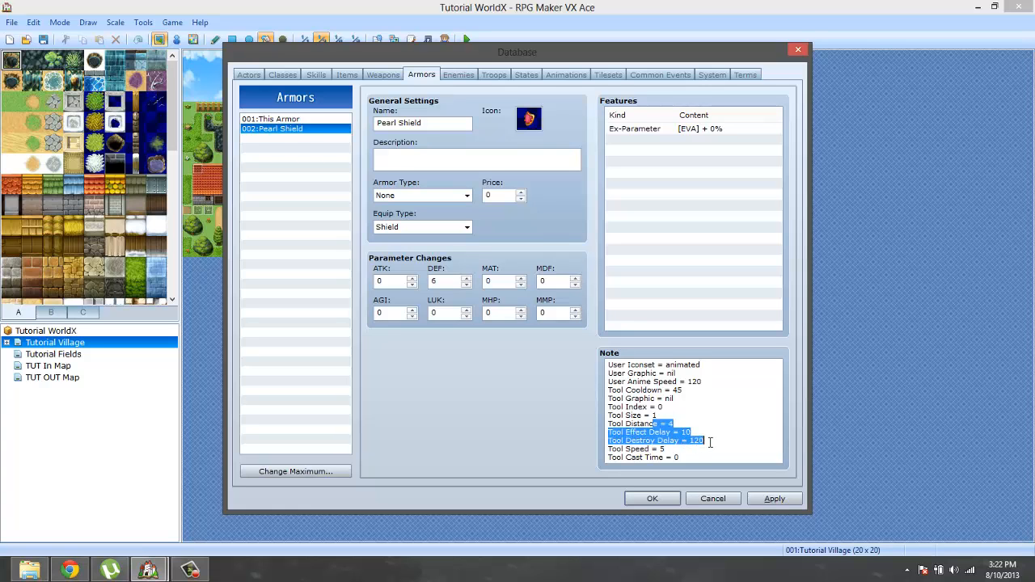
Accept the database changes and show the Tutorial Village map at 1:1 scale in event editing mode
left_click(651, 498)
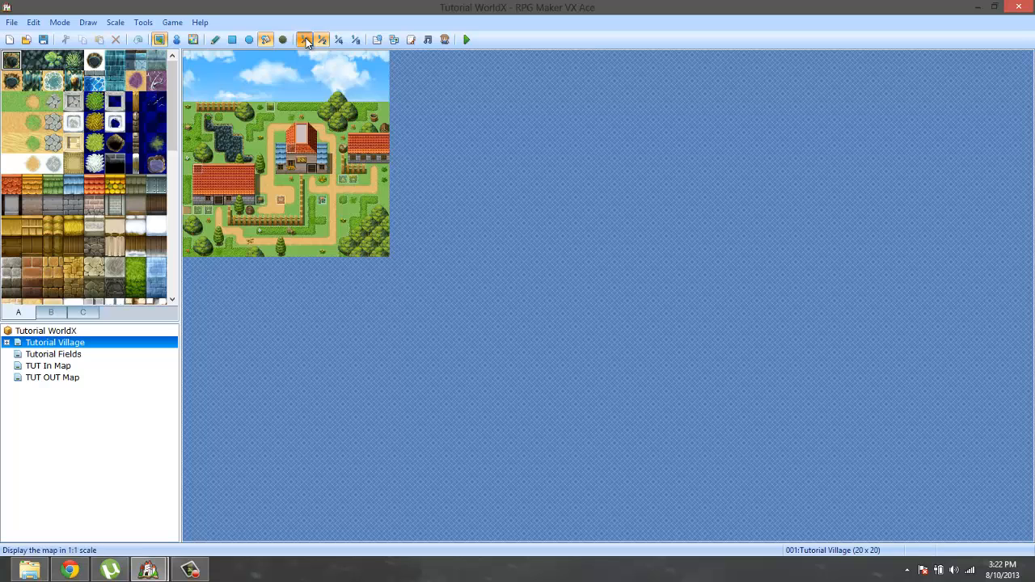
left_click(303, 39)
left_click(177, 39)
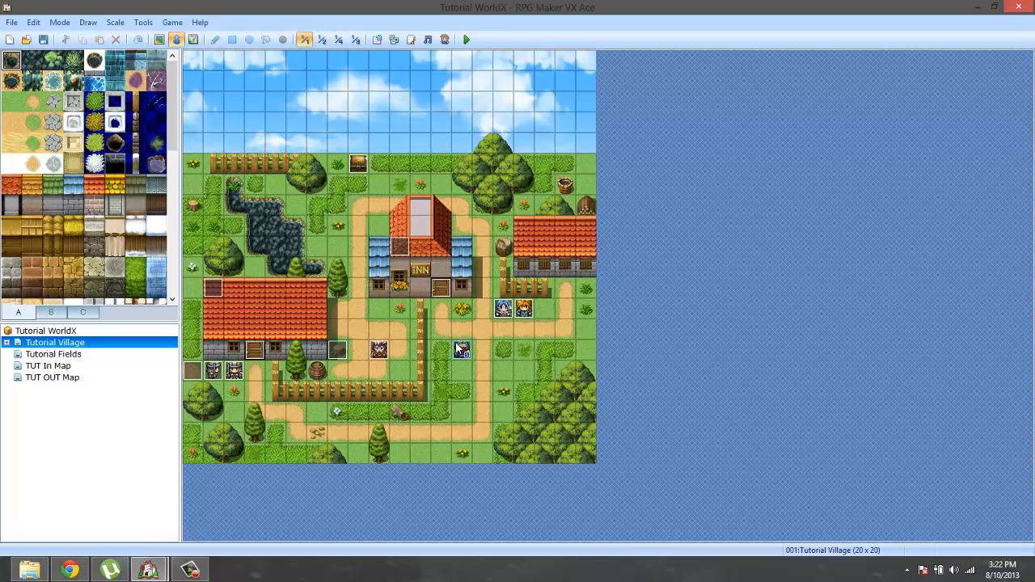
Copy the <enemy: 1> event south of the inn and paste it onto tiles 013,016, 014,016 and 015,016
right_click(459, 349)
right_click(385, 349)
left_click(428, 392)
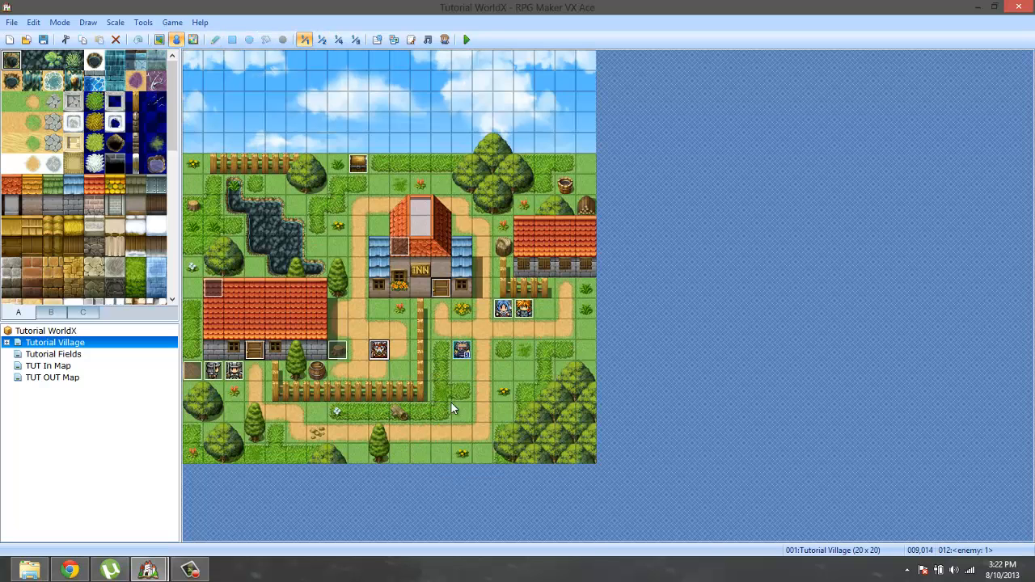
right_click(460, 397)
left_click(490, 464)
right_click(484, 393)
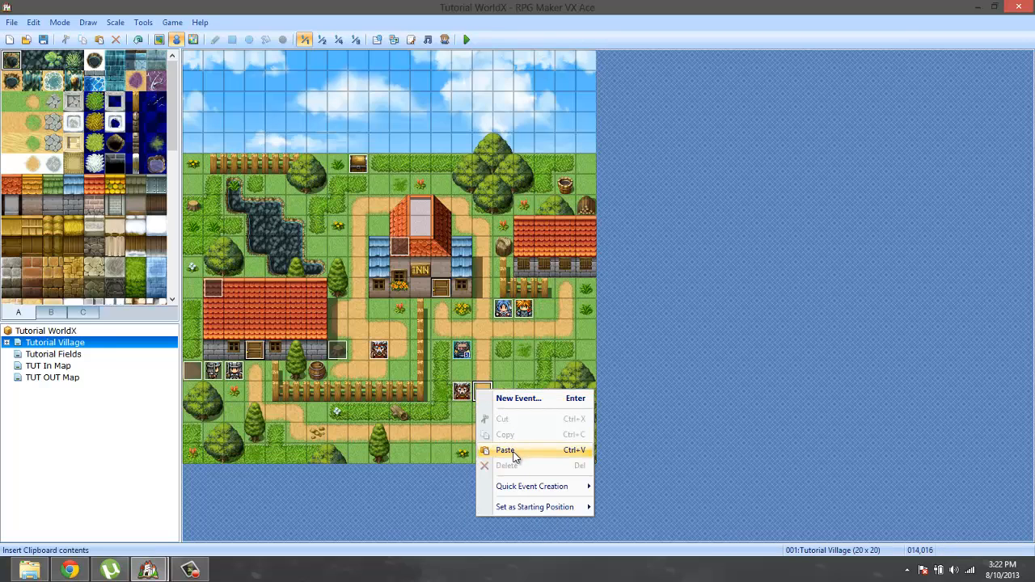
left_click(512, 455)
right_click(503, 393)
left_click(530, 451)
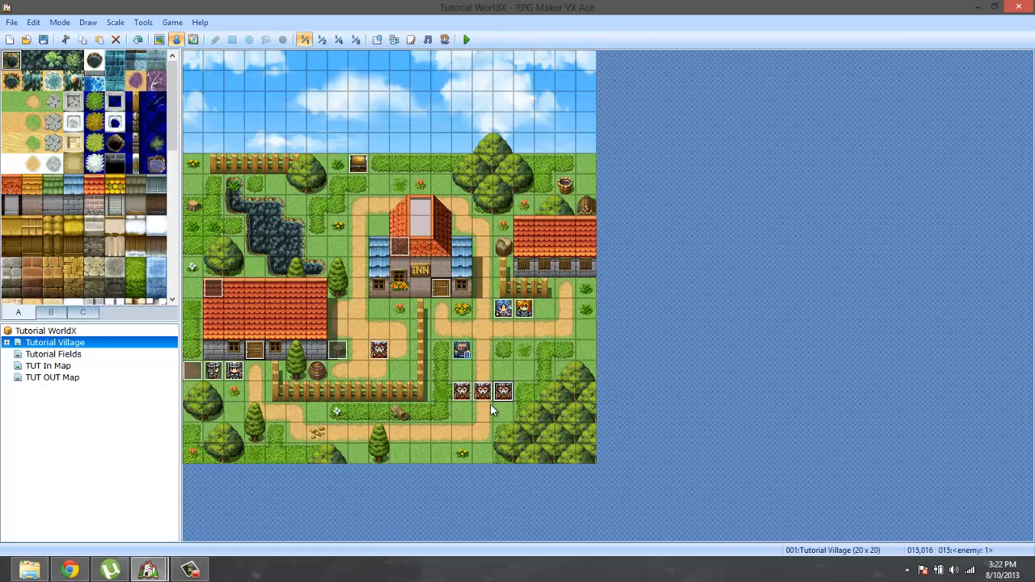
Paste three more enemy copies in the row directly above, on tiles 014,015, 013,015 and 015,015
right_click(483, 376)
left_click(509, 437)
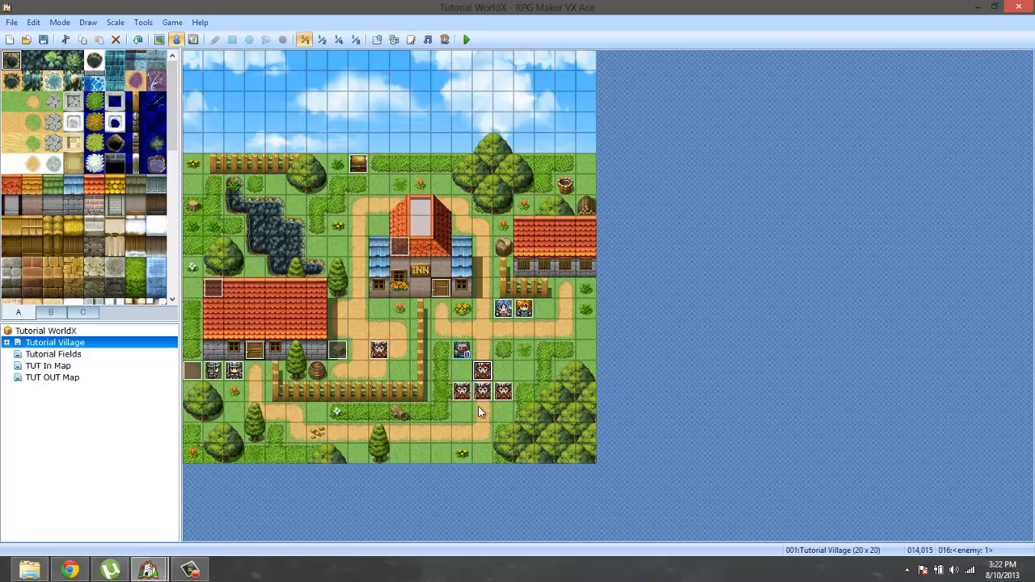
right_click(461, 371)
left_click(507, 431)
right_click(503, 371)
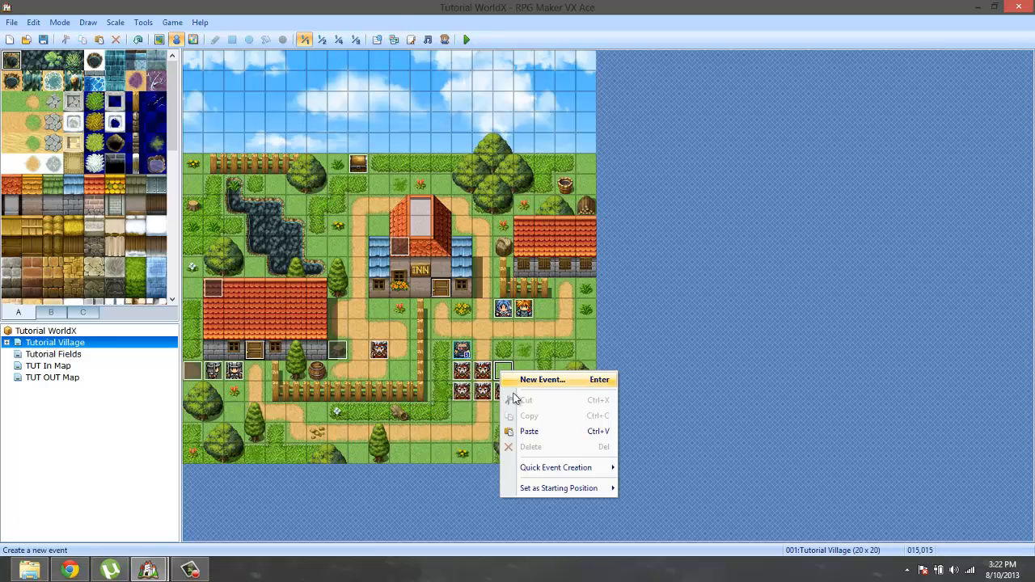
left_click(530, 430)
Move the middle enemy of the lower row to the free tile at the east end of the upper row
left_click_drag(482, 396, 521, 374)
left_click(482, 394)
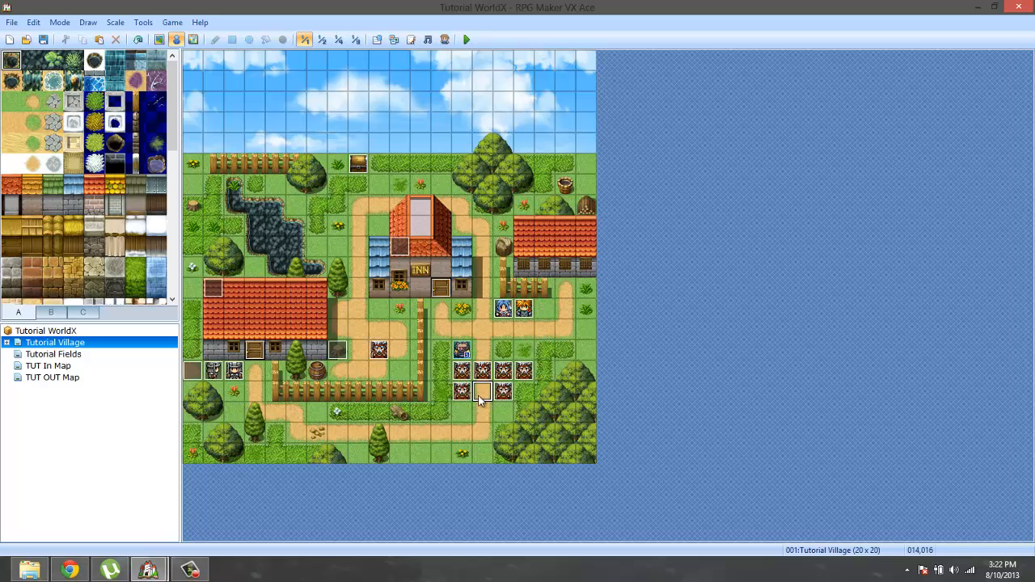
left_click(485, 373)
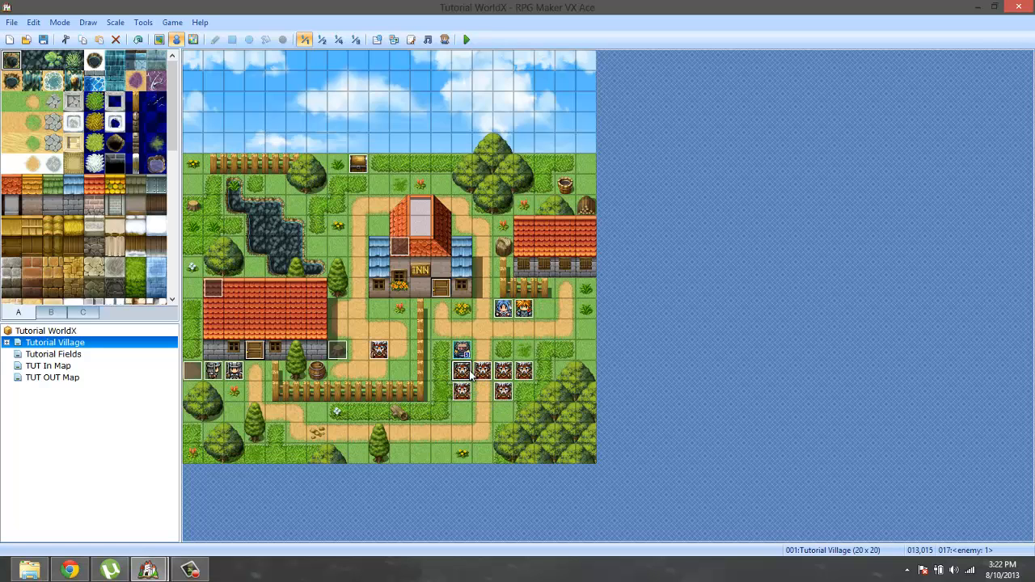
left_click(500, 374)
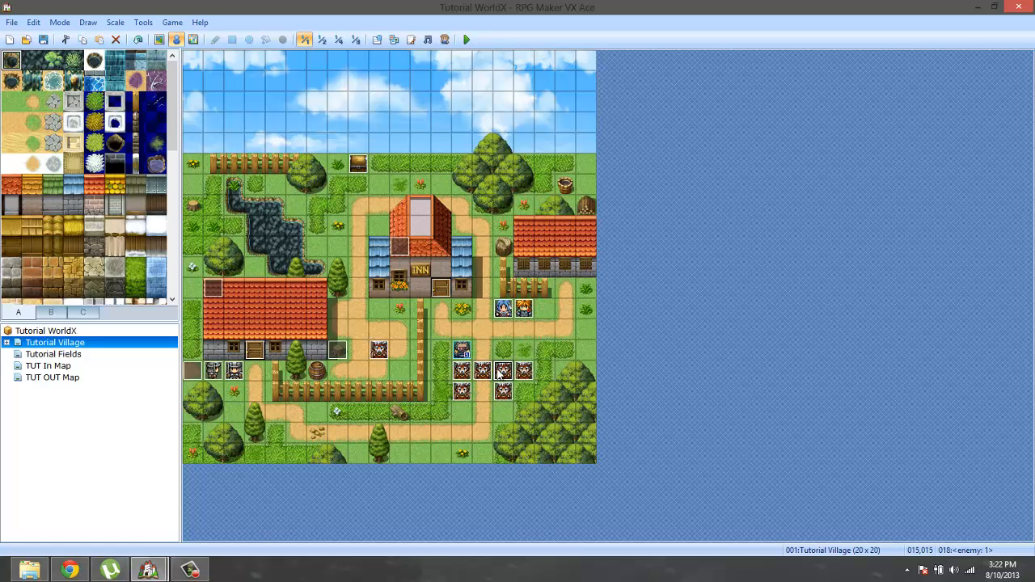
left_click(501, 356)
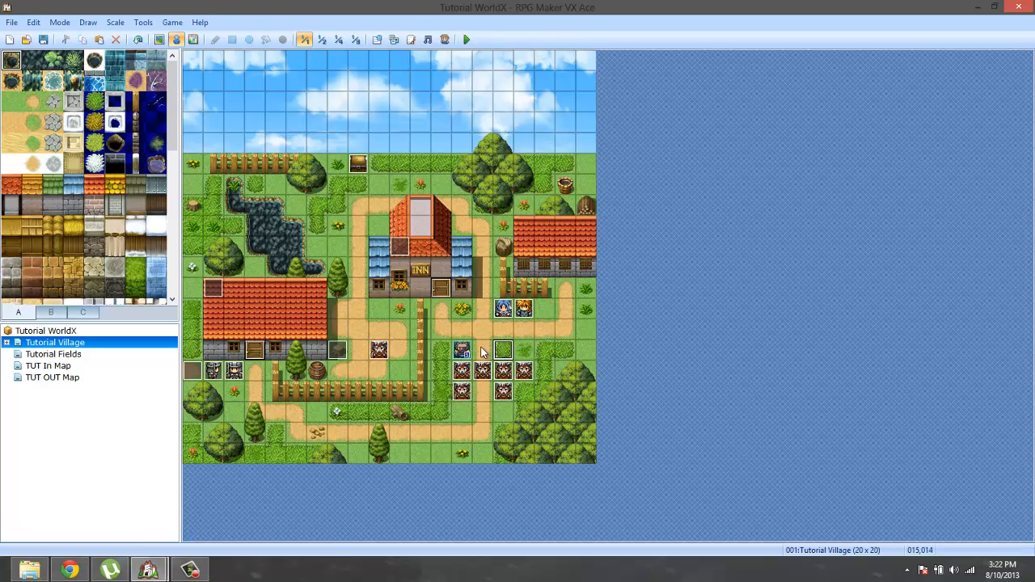
left_click(462, 351)
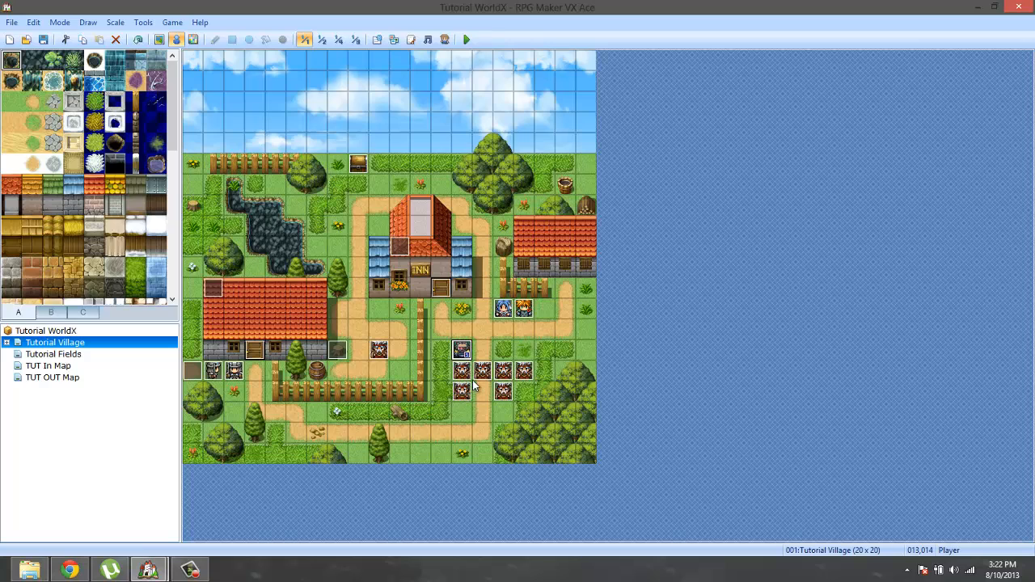
left_click(480, 375)
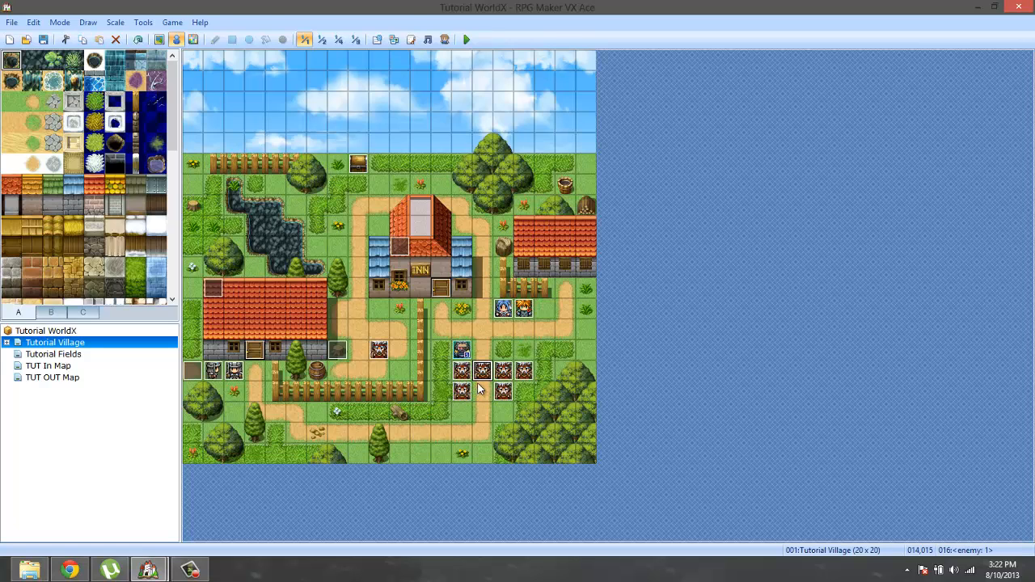
left_click(464, 372)
Delete the four enemy copies in the upper row, on tiles 016,015, 013,015, 014,015 and 015,015
right_click(524, 372)
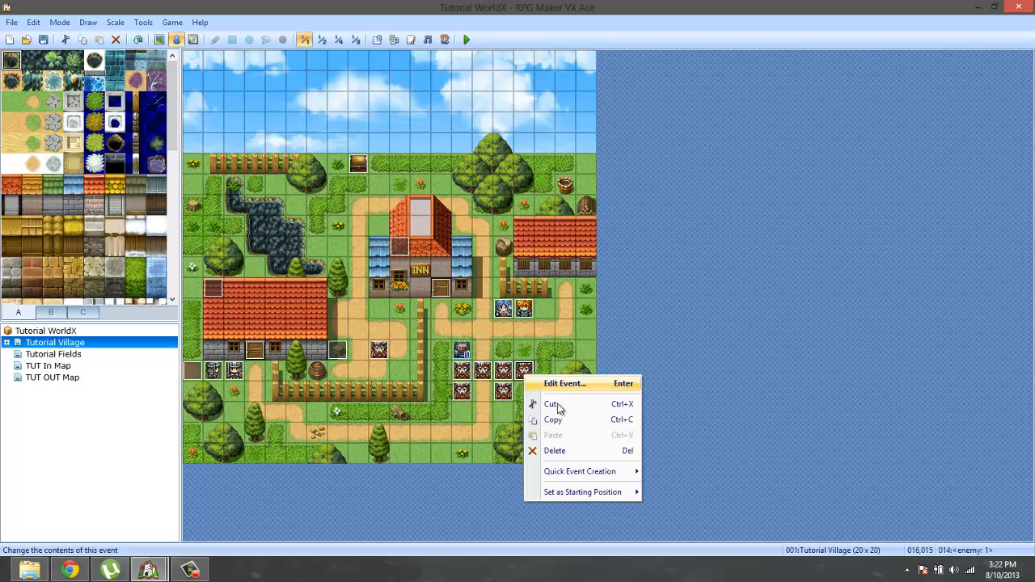
left_click(555, 450)
right_click(458, 370)
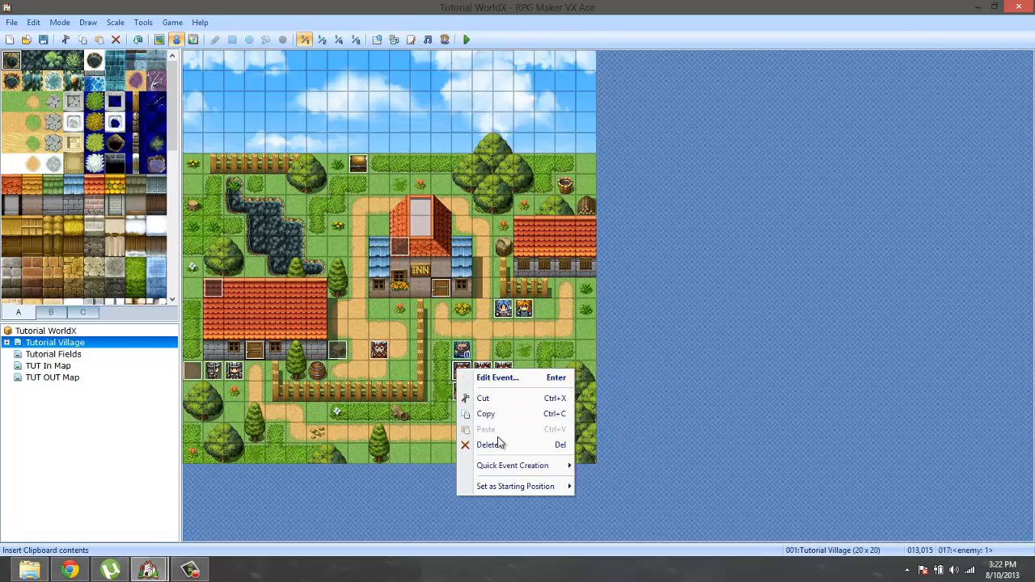
left_click(489, 444)
right_click(484, 374)
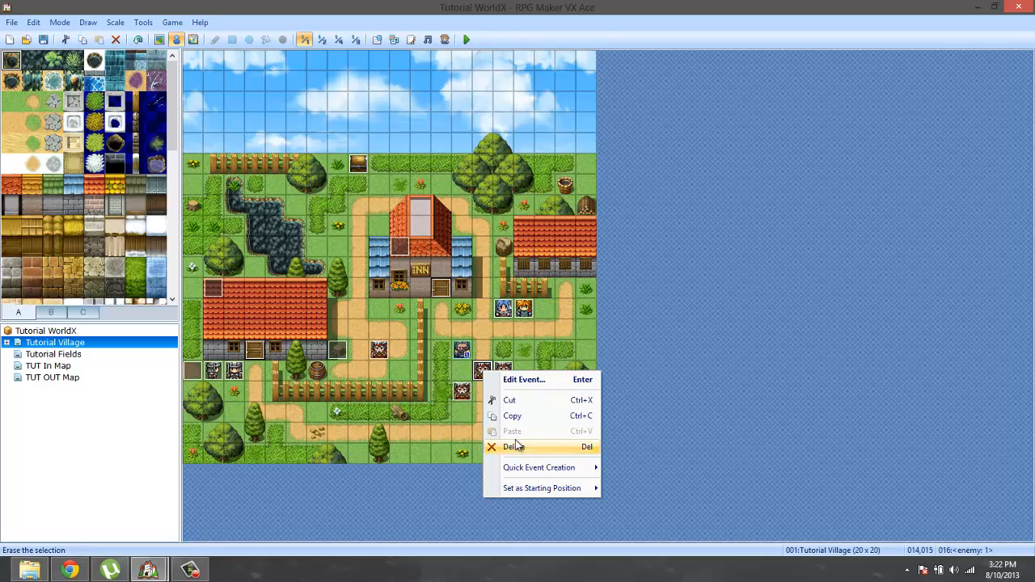
left_click(517, 446)
right_click(495, 372)
left_click(499, 359)
right_click(499, 370)
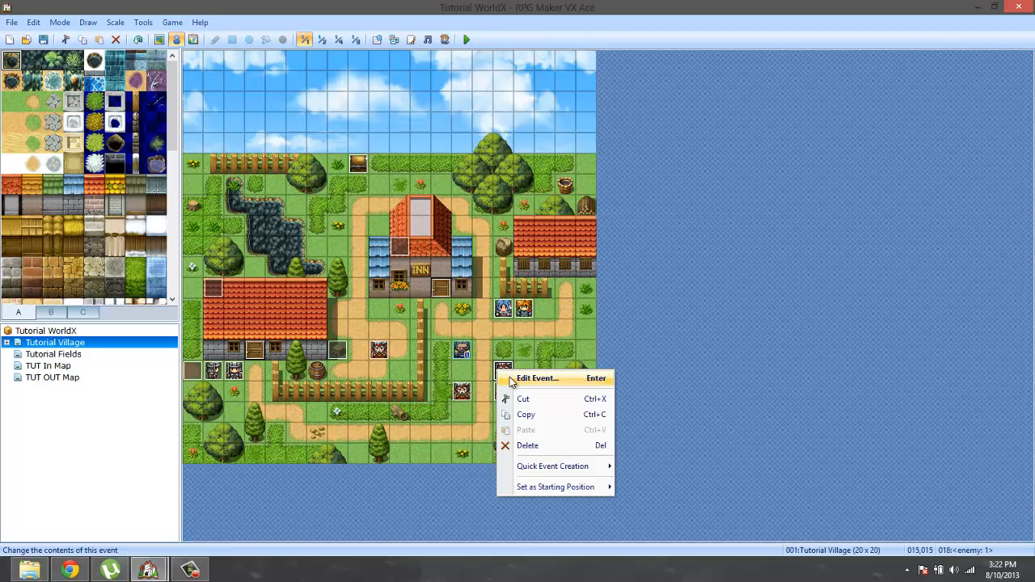
left_click(518, 440)
Delete the two remaining enemy copies in the lower row, on tiles 015,016 and 013,016
right_click(502, 394)
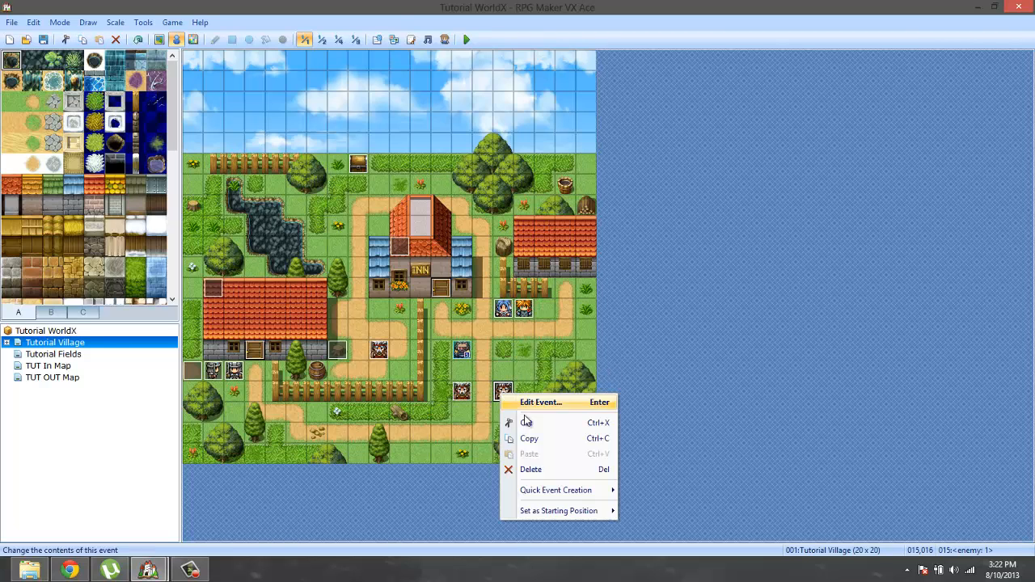
left_click(533, 469)
right_click(461, 393)
left_click(501, 469)
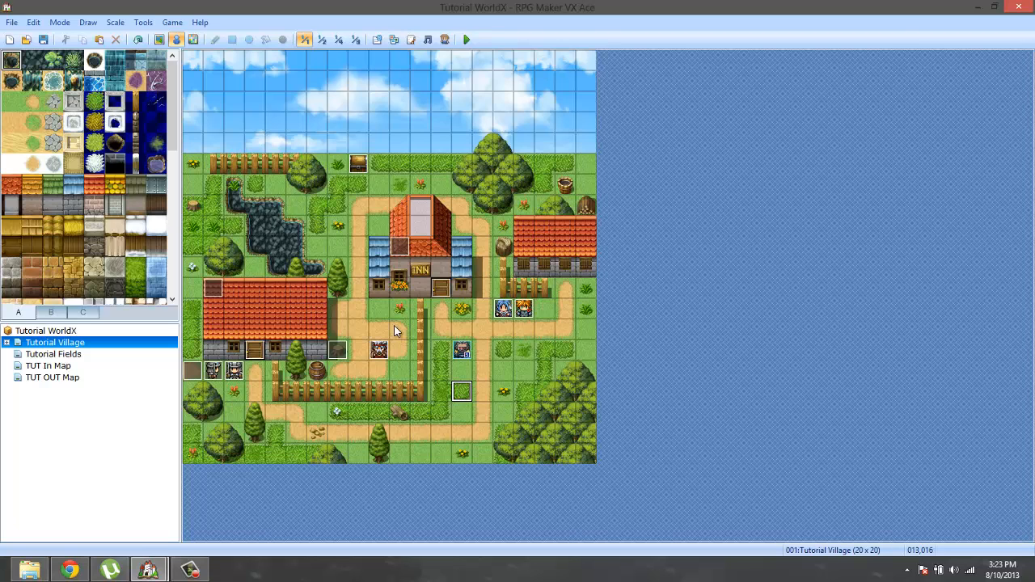
Open the database and review the Pearl Shield's note tags, including the Tool Animation When value
left_click(143, 22)
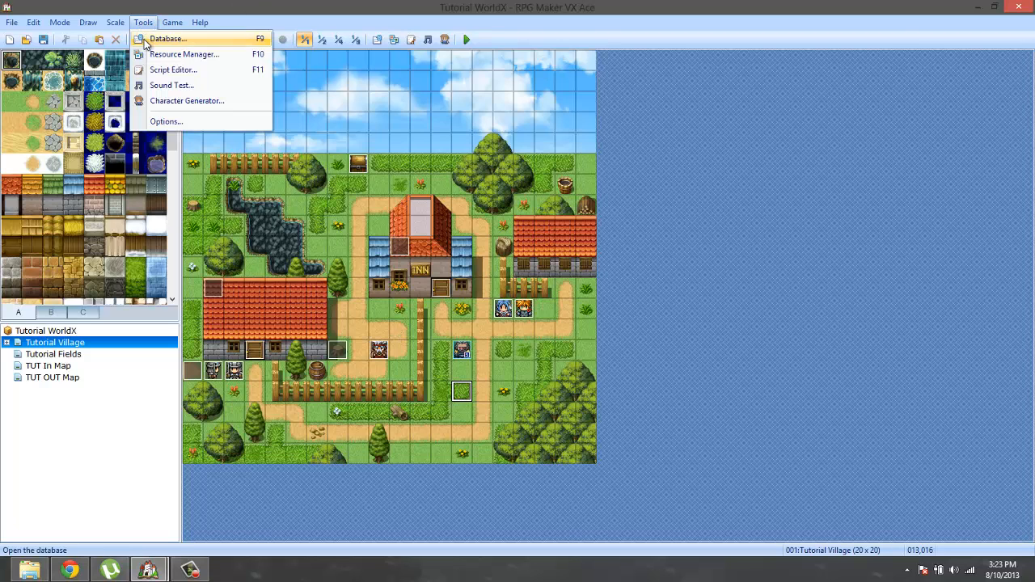
left_click(146, 41)
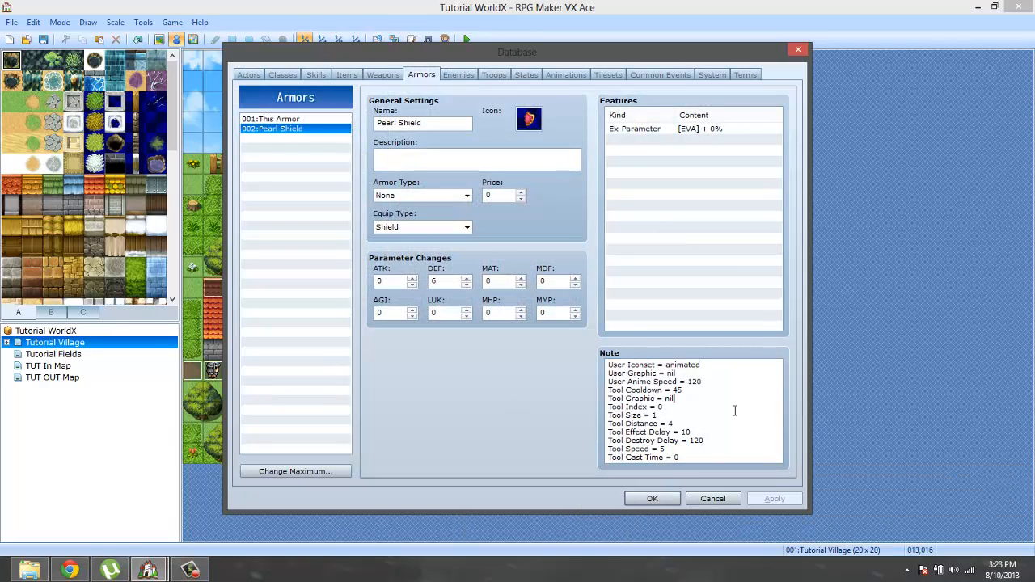
left_click(706, 407)
left_click_drag(719, 453, 691, 470)
left_click(687, 391)
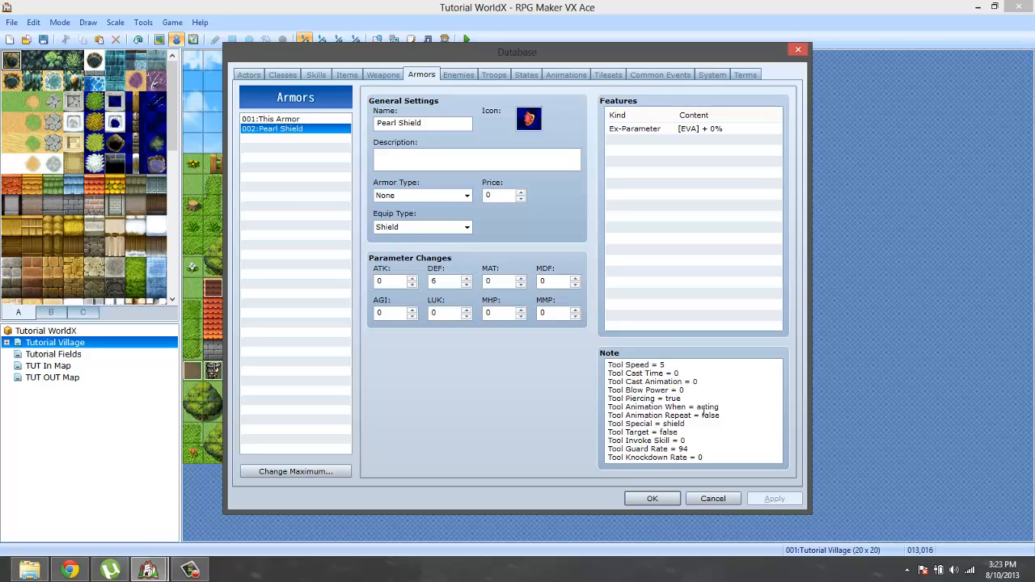
left_click(623, 408)
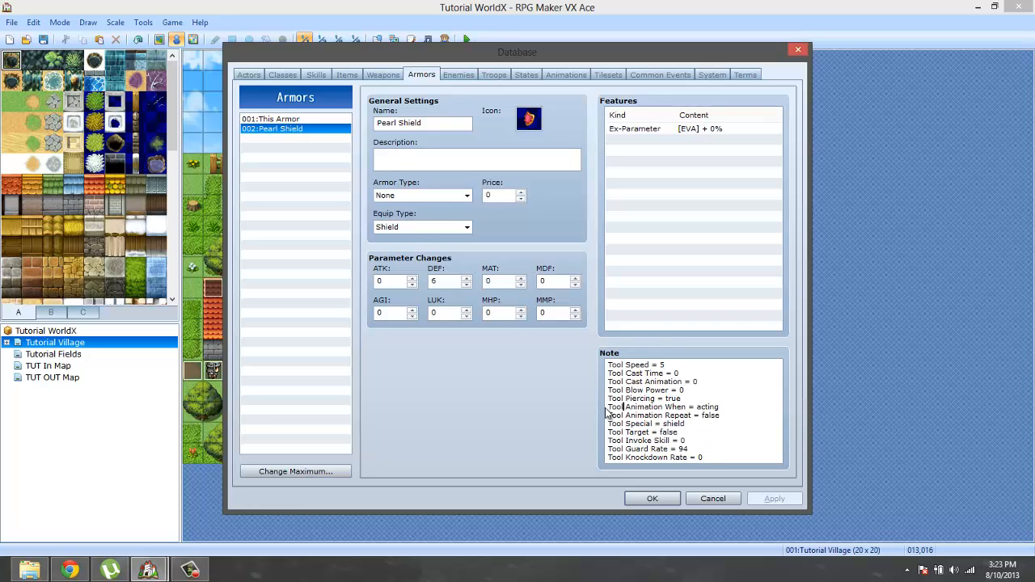
double_click(698, 408)
Highlight the "Tool Special = shield" line in the Pearl Shield's note
left_click(640, 425)
left_click_drag(609, 424, 708, 426)
left_click(618, 431)
left_click_drag(608, 424, 696, 426)
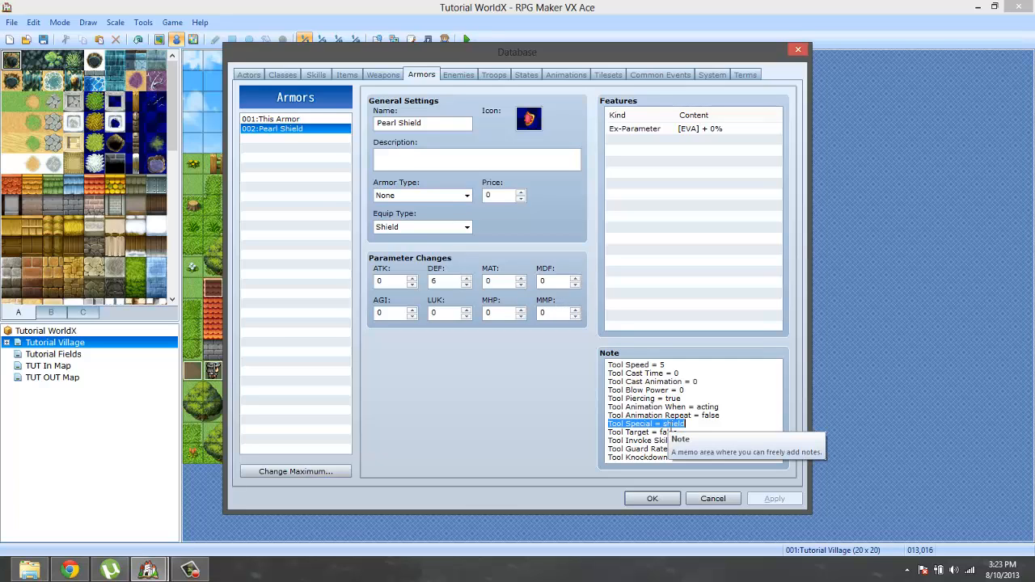
left_click(685, 423)
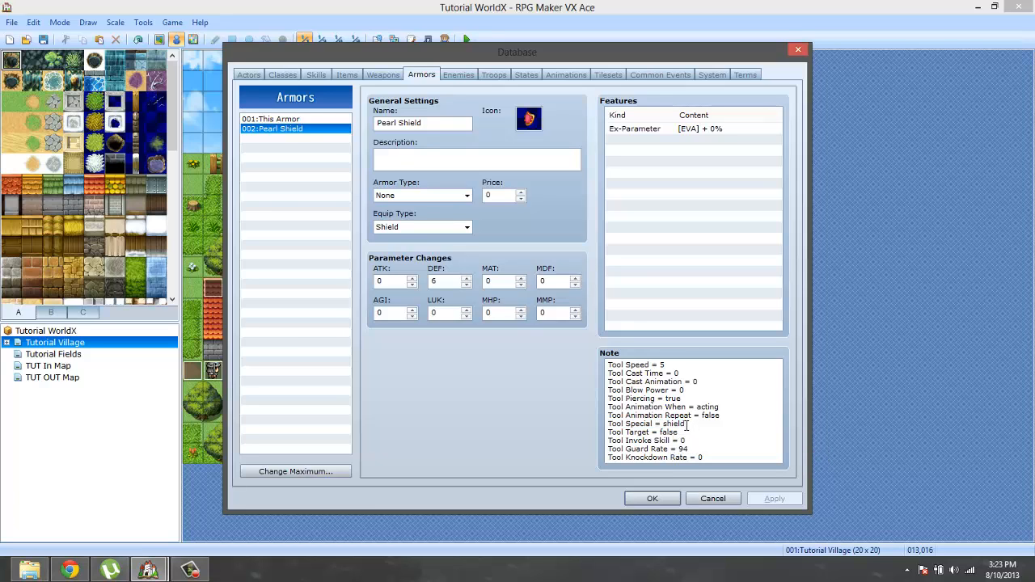
left_click_drag(685, 424, 612, 423)
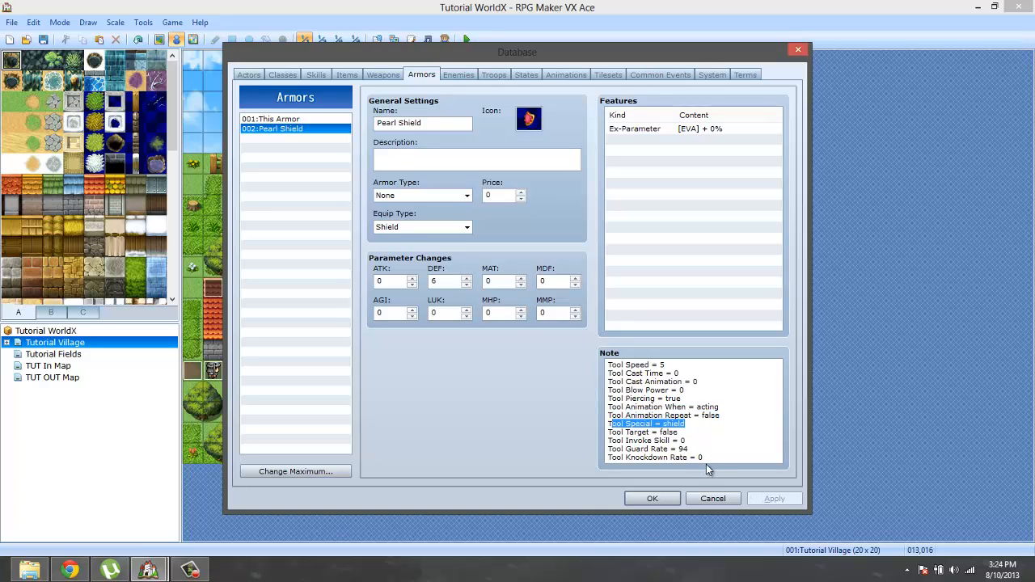
Examine the Pearl Shield's Tool Guard Rate and the remaining tags through Tool Combo Tool, and close the database
left_click(683, 442)
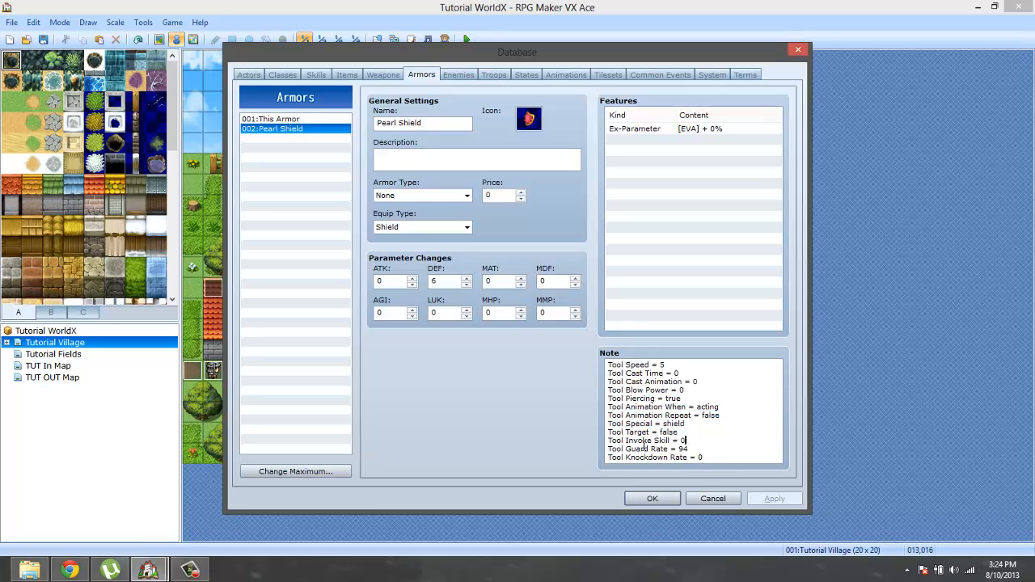
mouse_move(678, 449)
left_mouse_down()
mouse_move(706, 449)
mouse_move(697, 449)
left_mouse_up()
left_click(696, 450)
left_click_drag(716, 454, 714, 477)
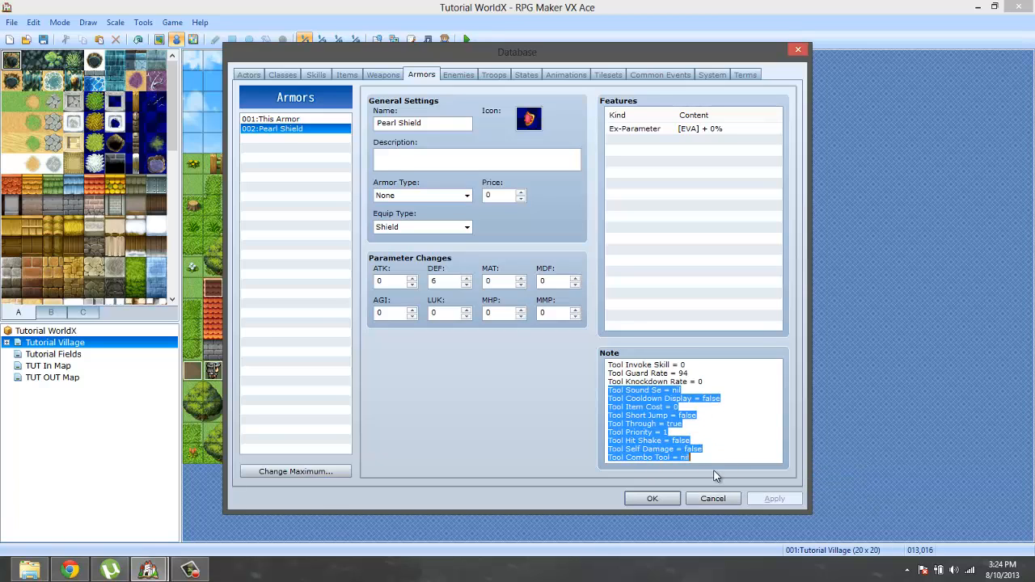
left_click(693, 398)
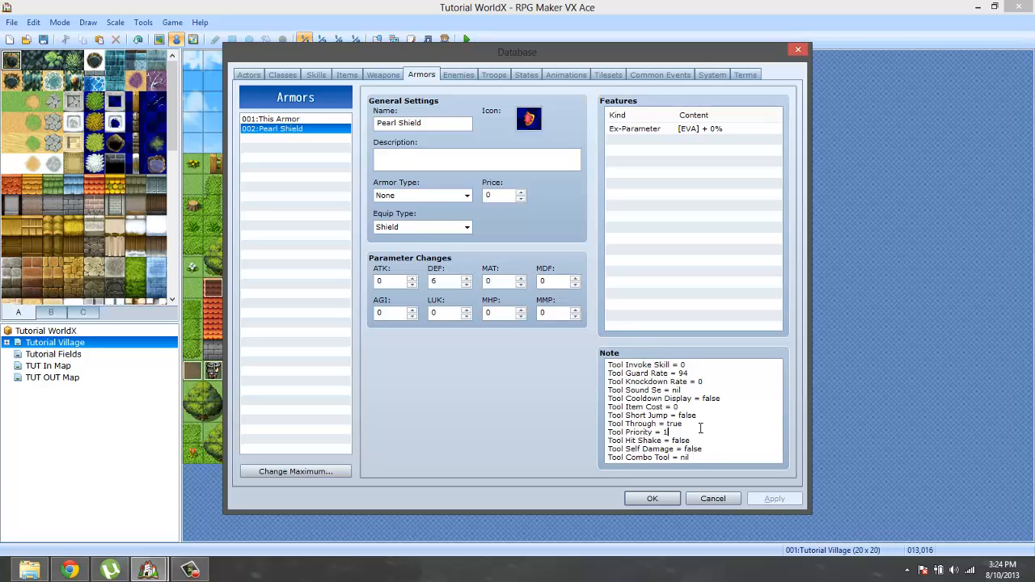
left_click_drag(683, 449, 691, 472)
left_click(716, 430)
left_click(652, 498)
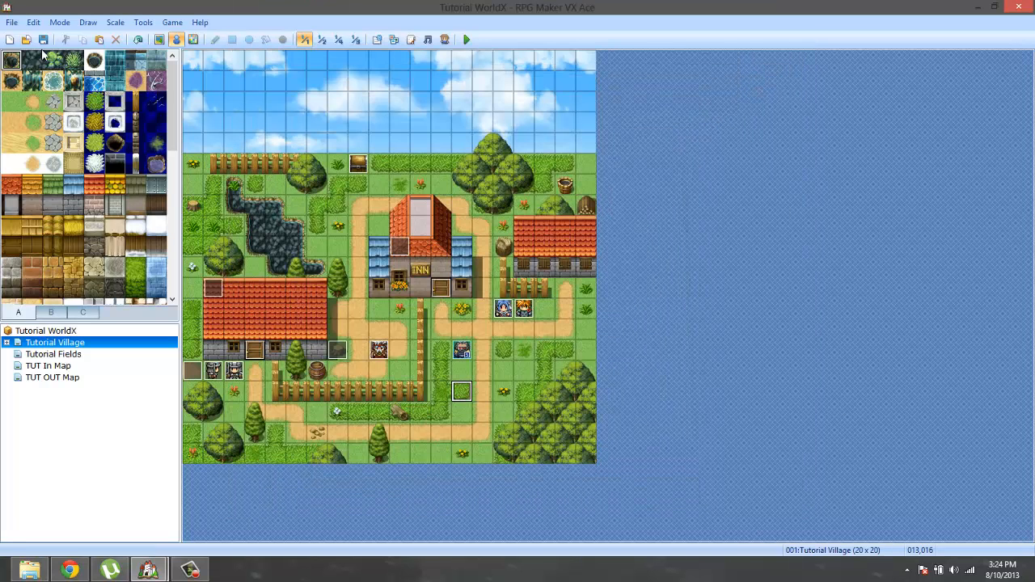
Add a Change Armor command giving one Pearl Shield to the chest event EV003, and accept the event
double_click(358, 163)
right_click(559, 233)
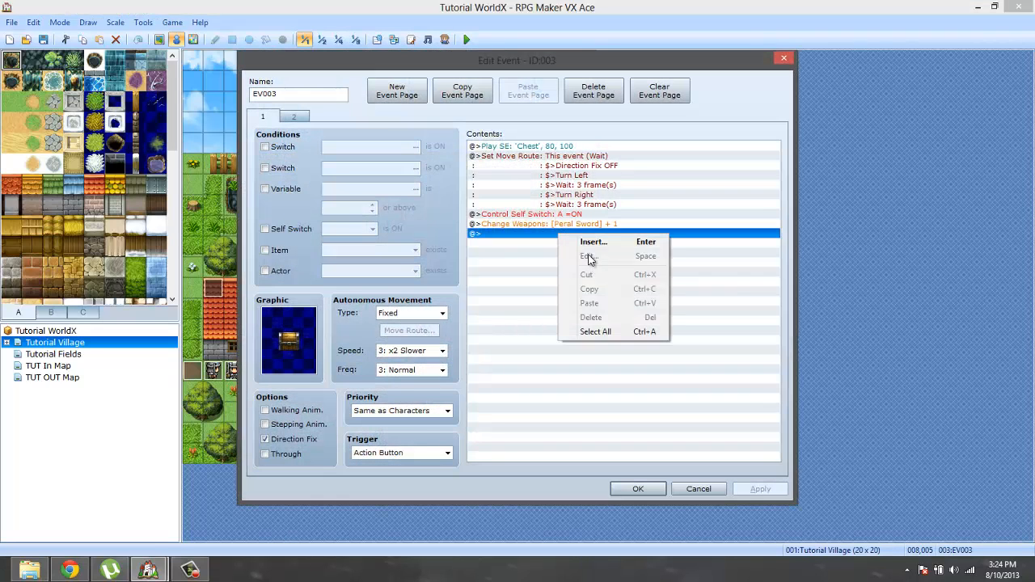
left_click(594, 242)
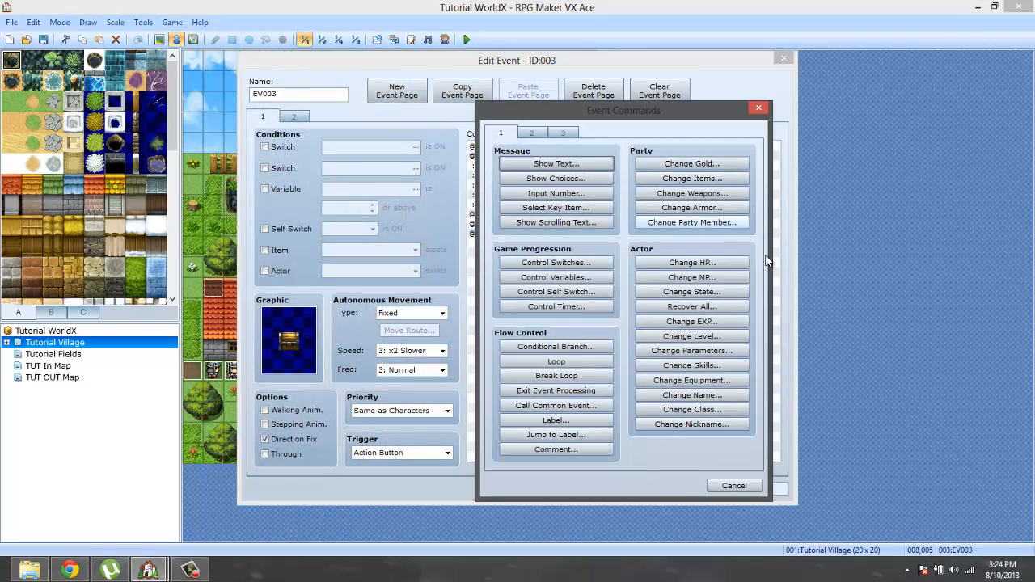
left_click(716, 209)
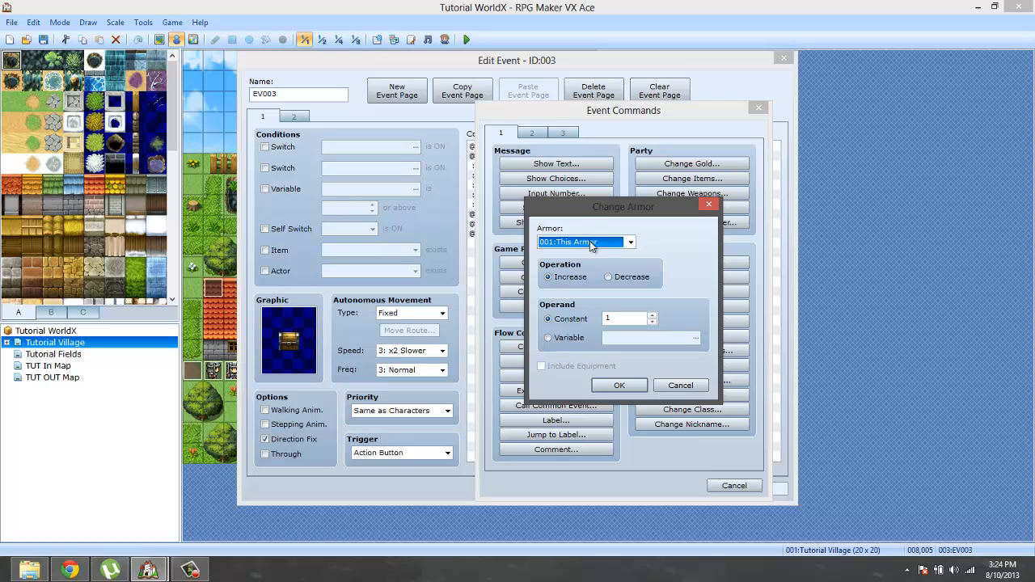
left_click(618, 385)
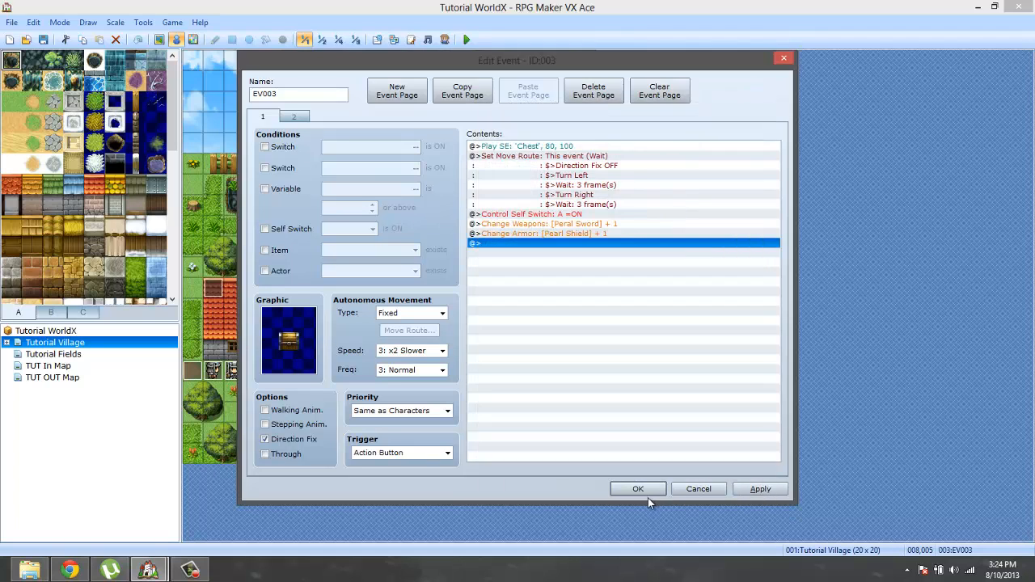
key("Return")
Raise the maximum number of armors in the database to 3 and select the new empty entry 003
left_click(143, 22)
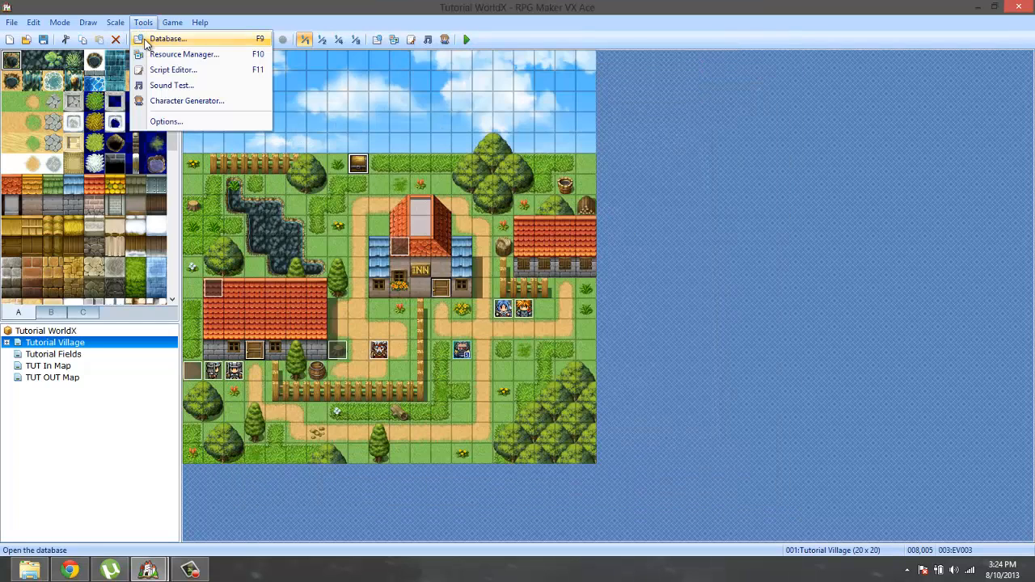
left_click(157, 38)
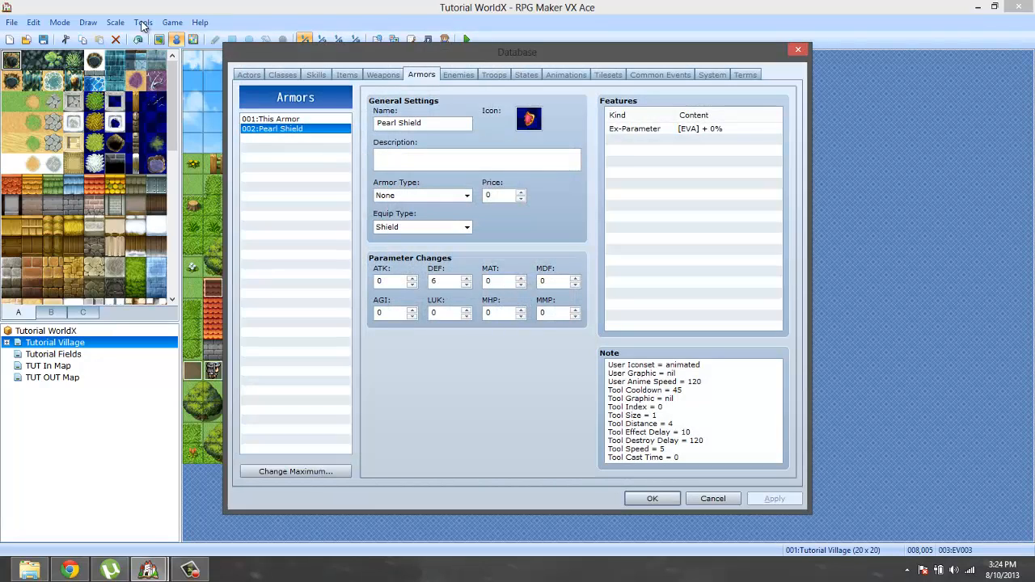
left_click(285, 477)
left_click(293, 474)
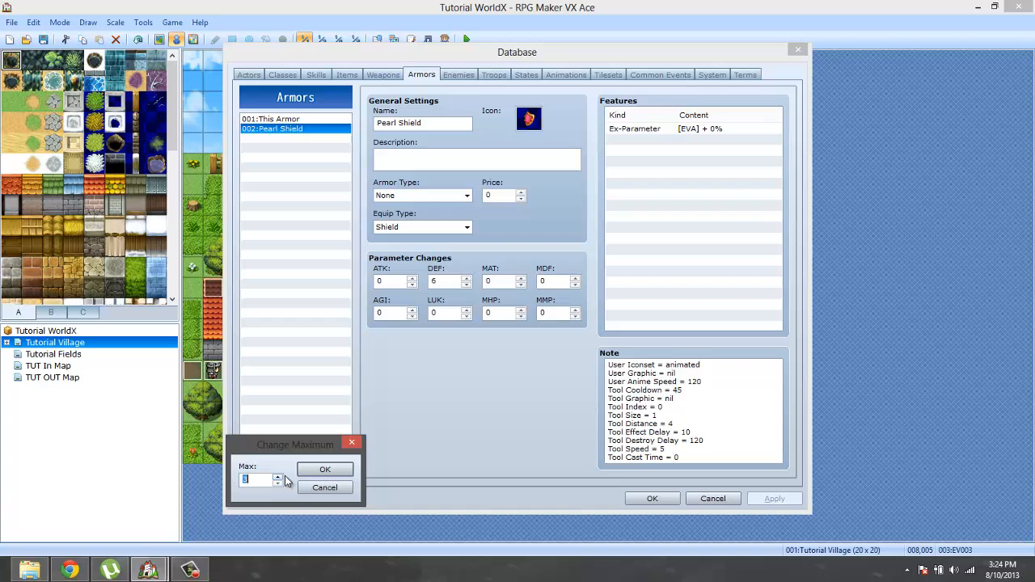
left_click(326, 472)
left_click(270, 137)
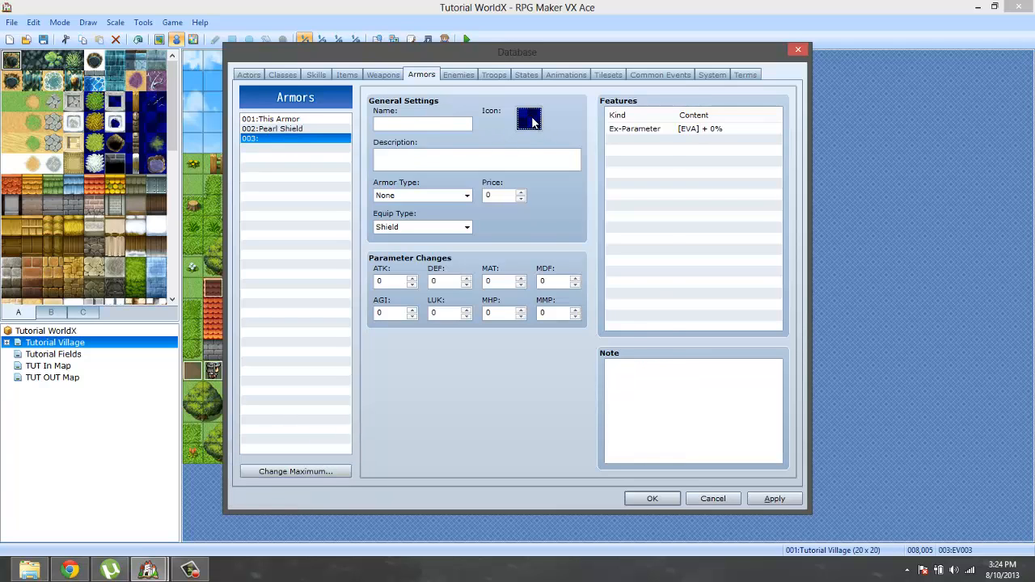
Give armor 003 the sword icon and set its ATK to 3
double_click(528, 119)
double_click(437, 280)
left_click(411, 277)
left_click(411, 278)
left_click(411, 278)
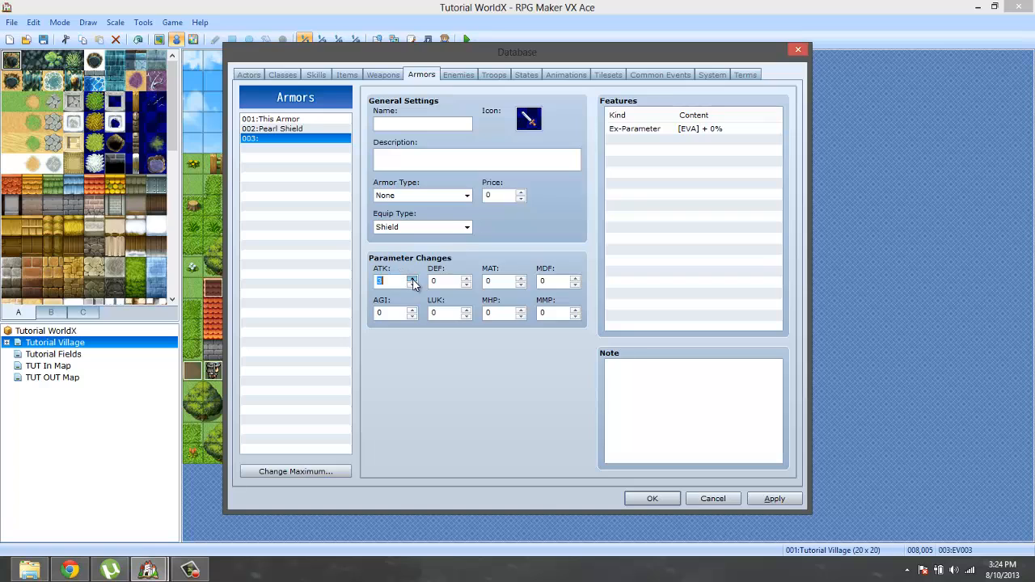
Copy the whole note of the Peral Sword weapon and paste it into armor 003's note
left_click(380, 75)
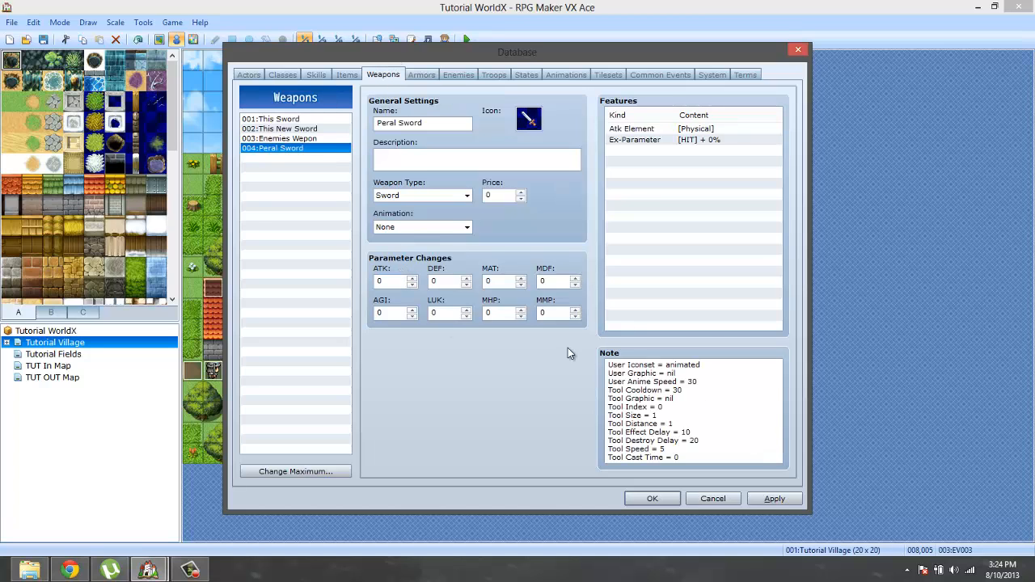
left_click_drag(606, 365, 643, 460)
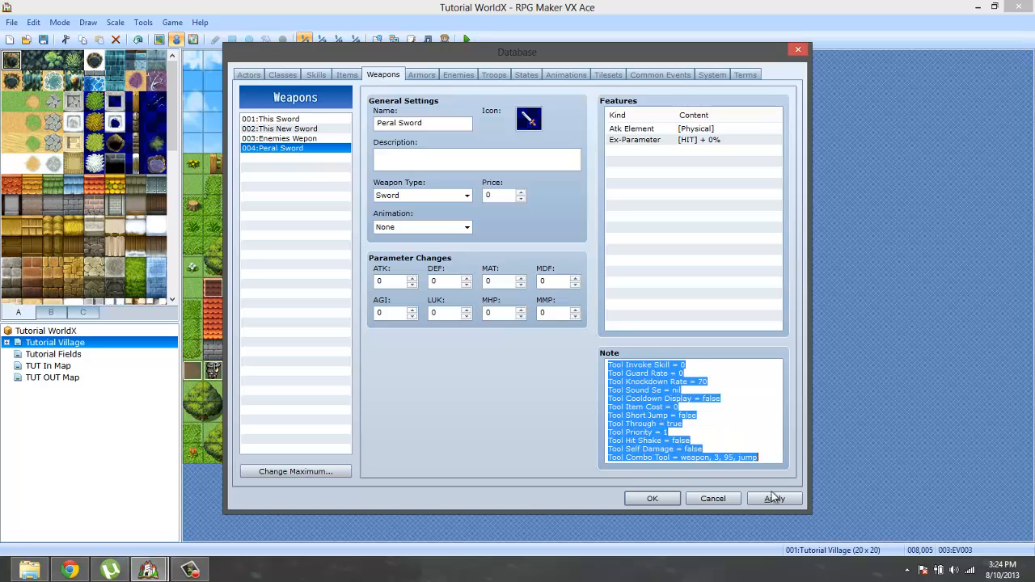
right_click(640, 409)
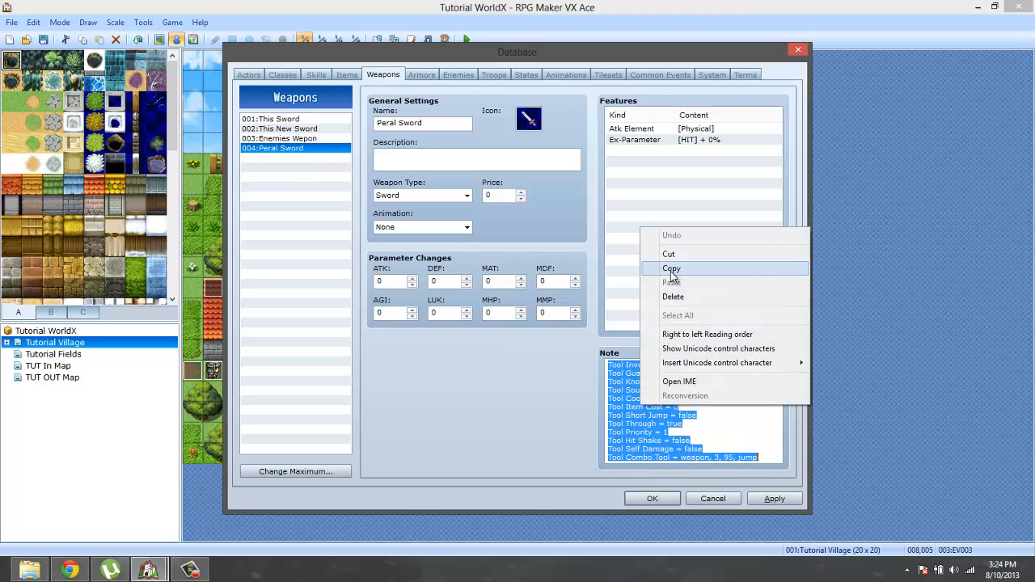
left_click(662, 267)
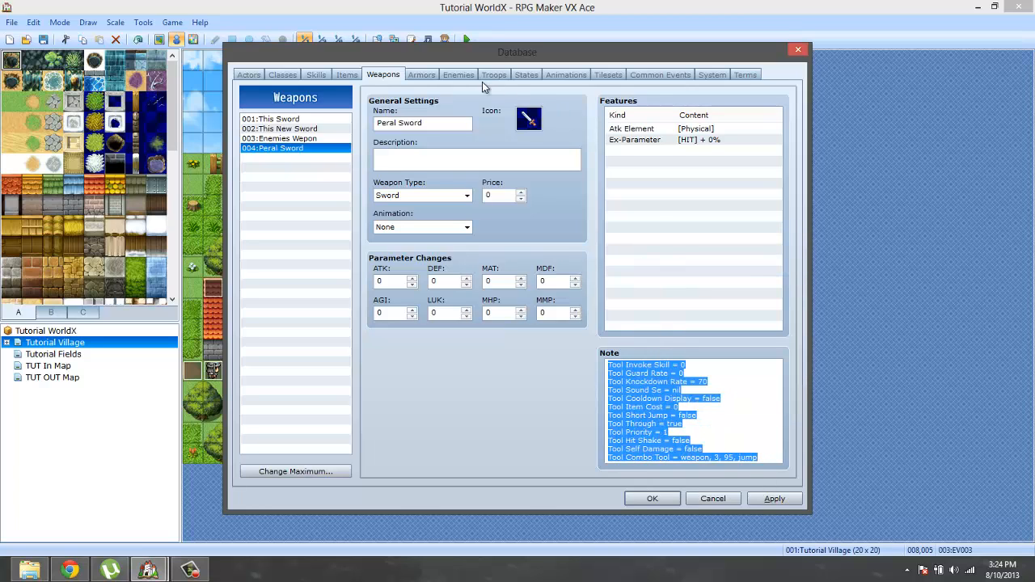
left_click(428, 74)
right_click(642, 387)
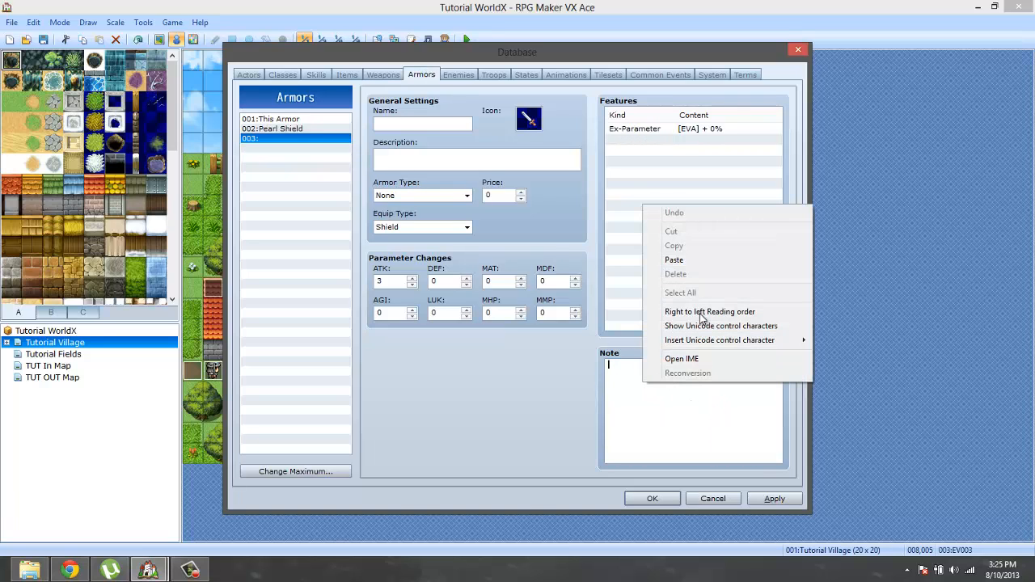
left_click(683, 260)
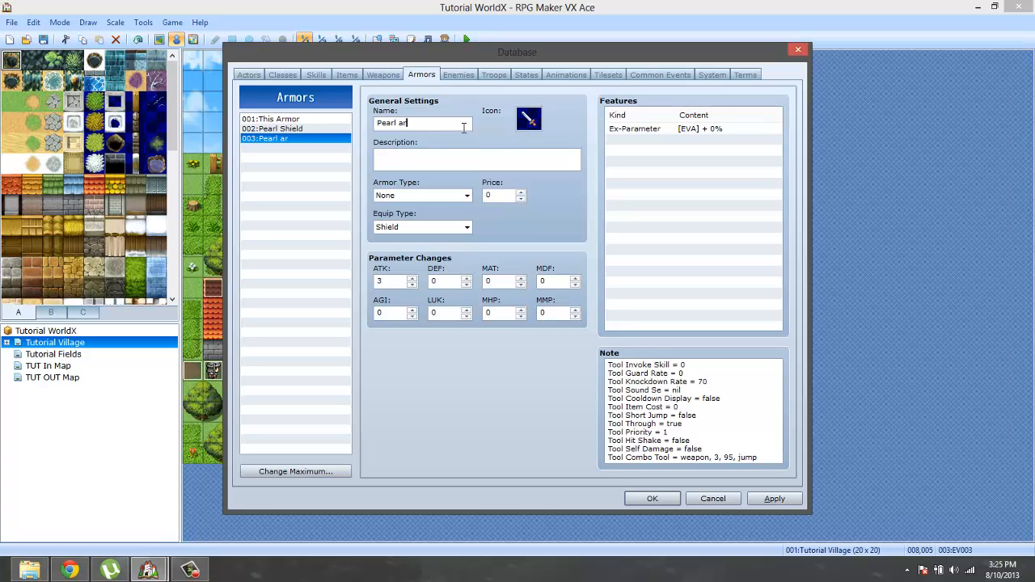
Name armor 003 "Pearl armor weap"
left_click(463, 128)
type("Pearl armor weap")
left_click(385, 76)
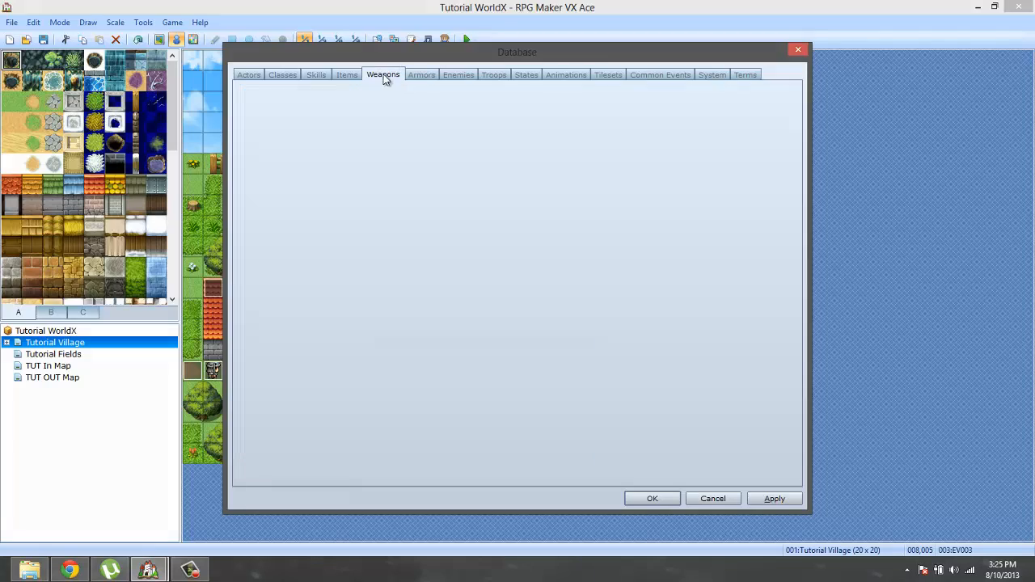
left_click(436, 75)
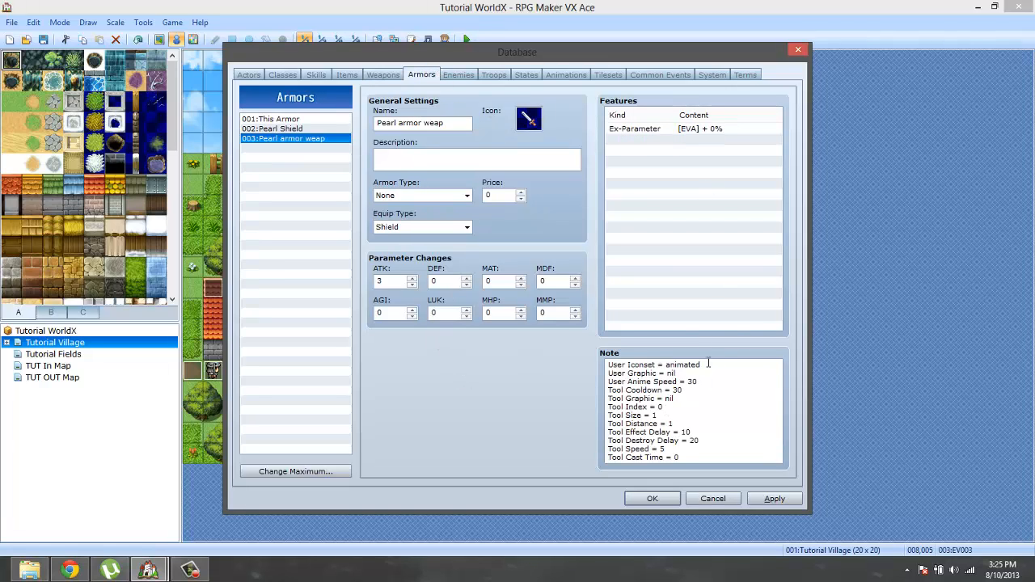
Compare armor 003's note with the Peral Sword weapon's note, and accept the database changes
left_click_drag(699, 390, 728, 457)
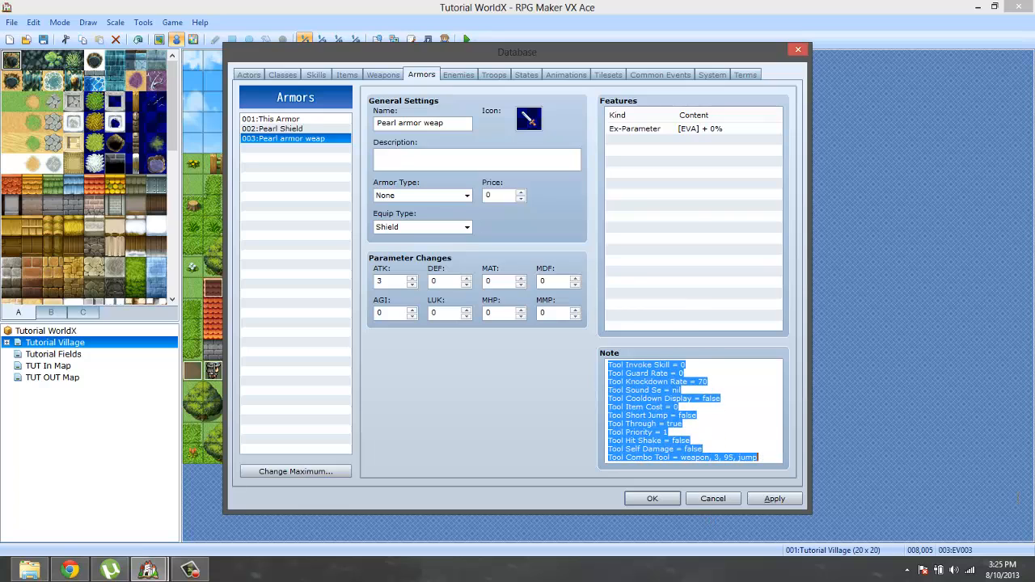
left_click(722, 431)
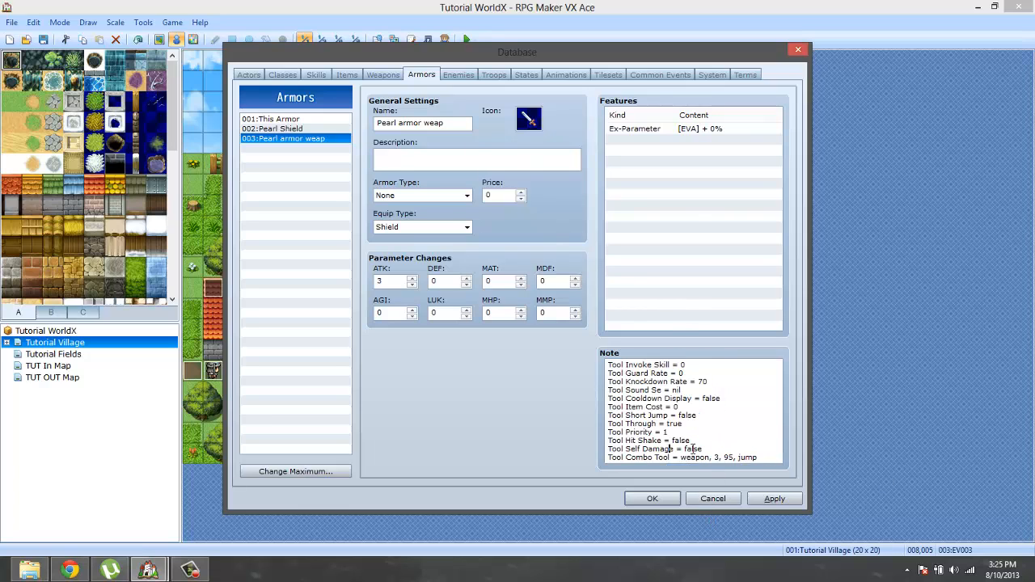
left_click(376, 74)
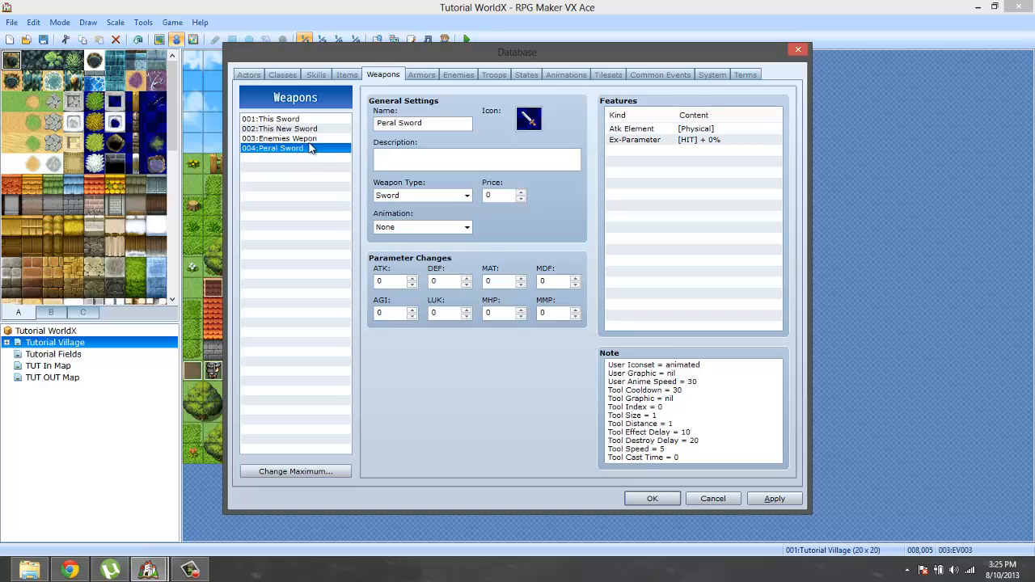
left_click(413, 74)
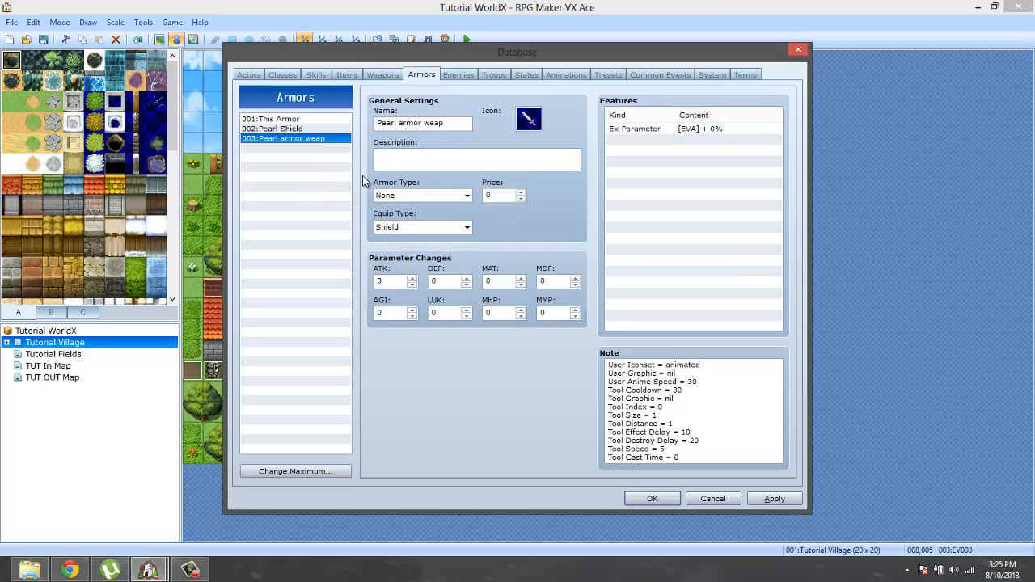
left_click(395, 75)
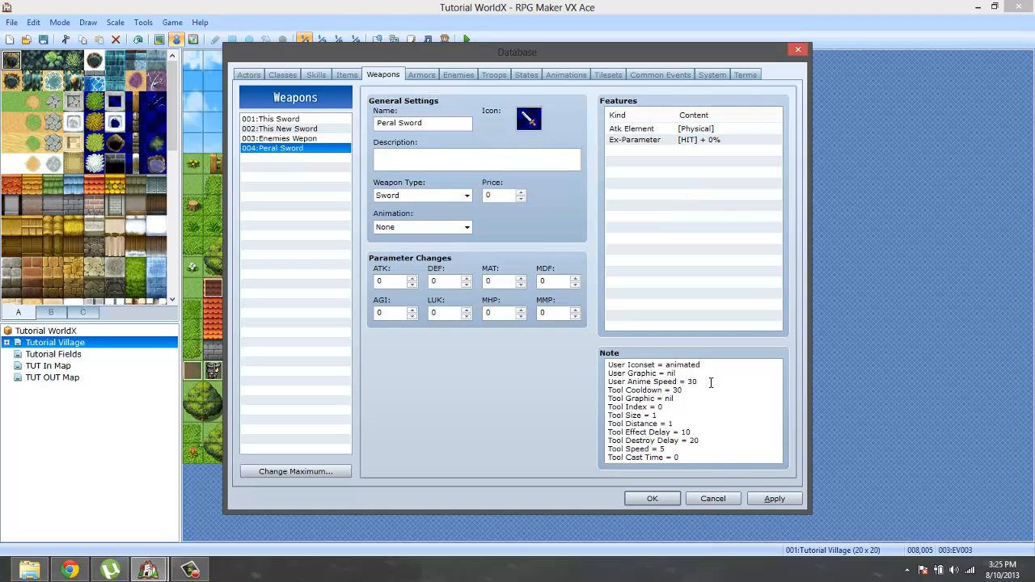
left_click(652, 498)
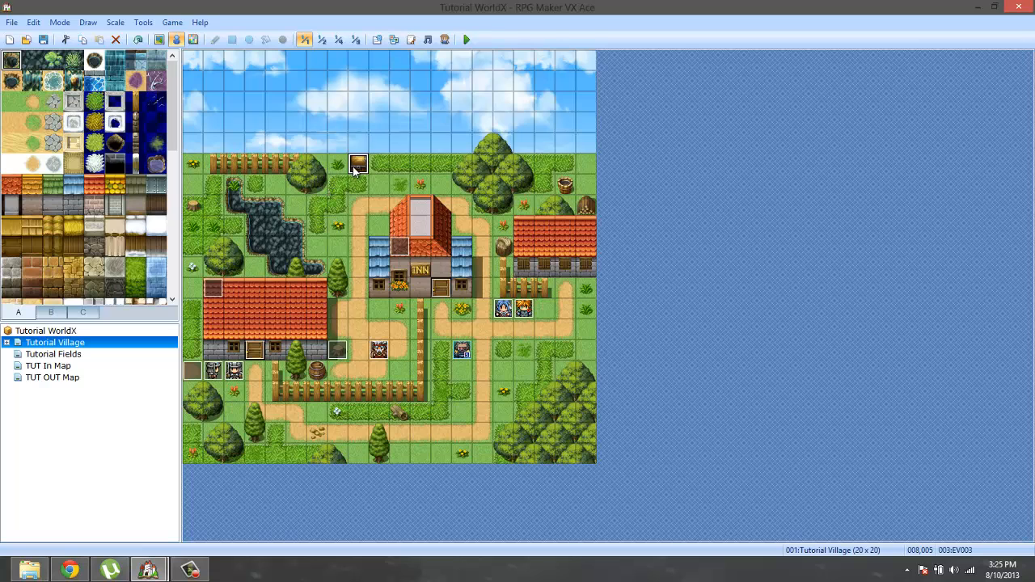
Duplicate the Pearl Shield Change Armor command at the end of the chest event EV003
double_click(356, 166)
left_click(561, 234)
right_click(560, 234)
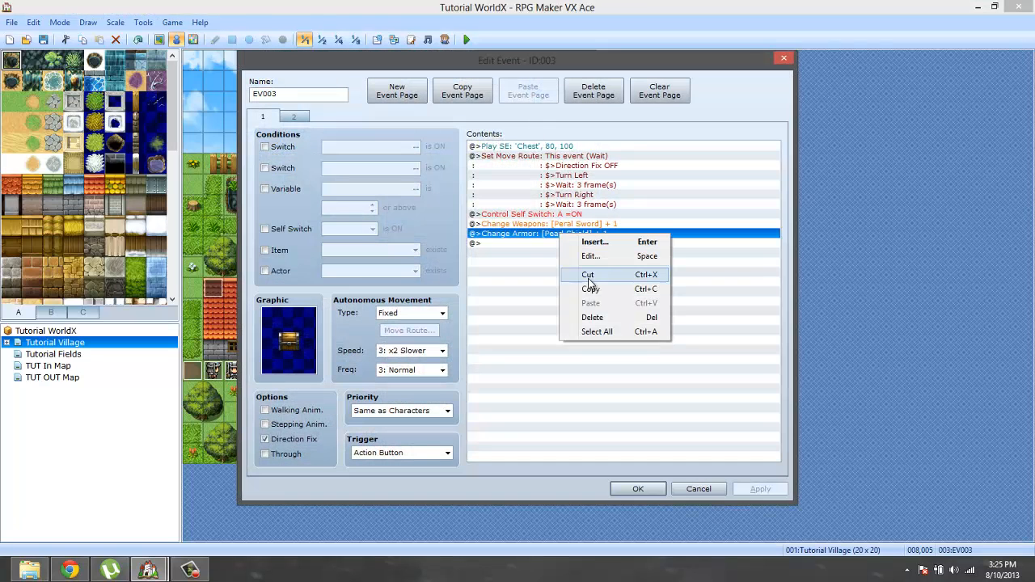
left_click(590, 288)
right_click(552, 243)
left_click(591, 310)
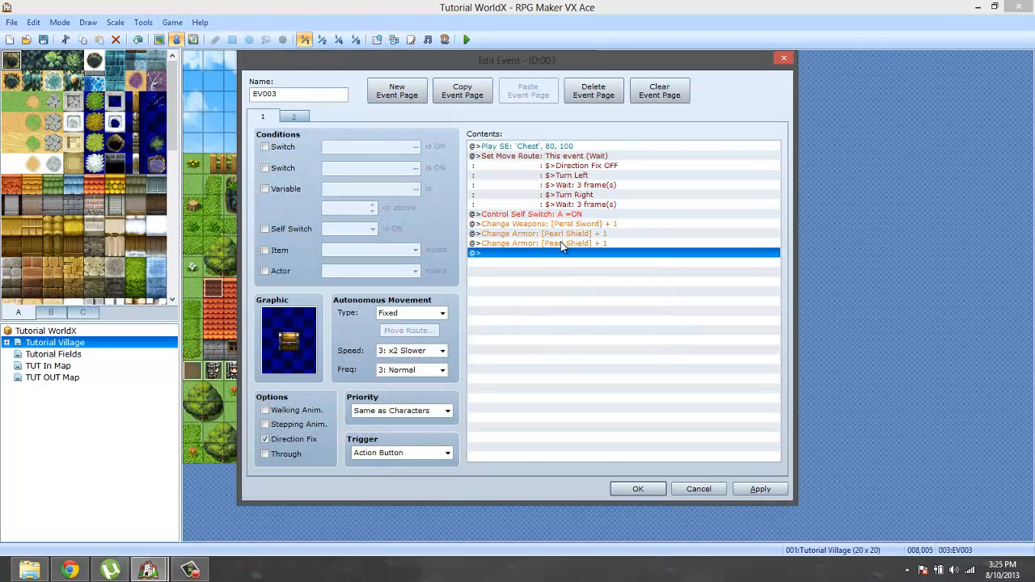
Change the duplicated armor command to give one 003:Pearl armor weap, and accept the event
right_click(562, 249)
left_click(547, 244)
right_click(548, 244)
left_click(570, 267)
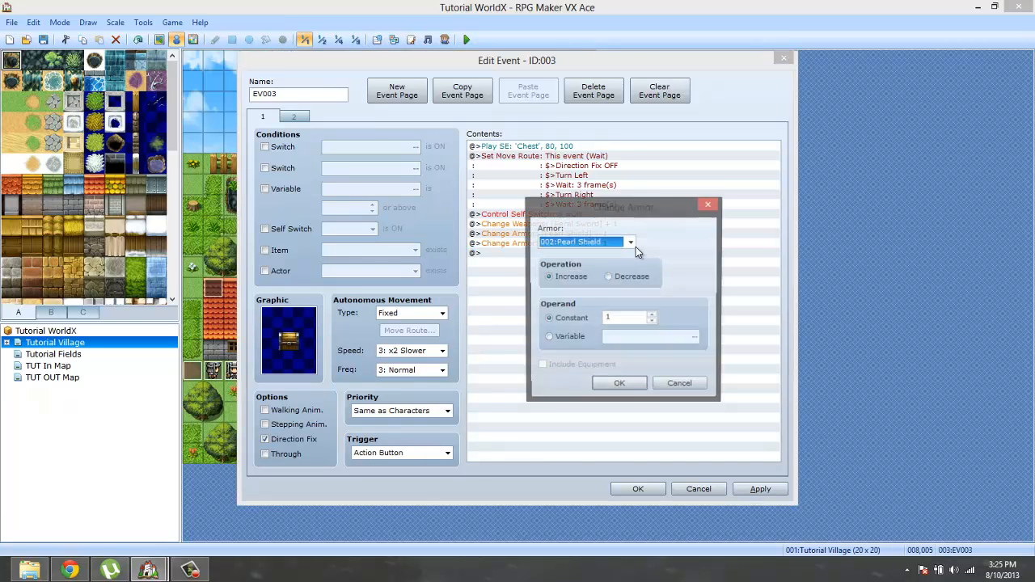
scroll(630, 244, "down", 1)
left_click(621, 386)
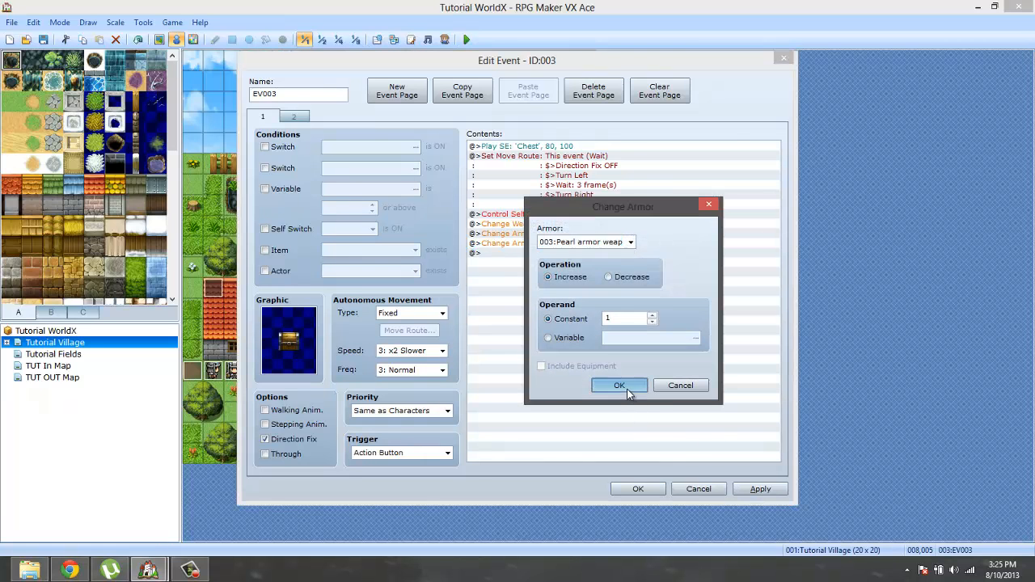
left_click(637, 488)
Start a playtest with the project changes saved, and turn the system volume all the way down
left_click(466, 38)
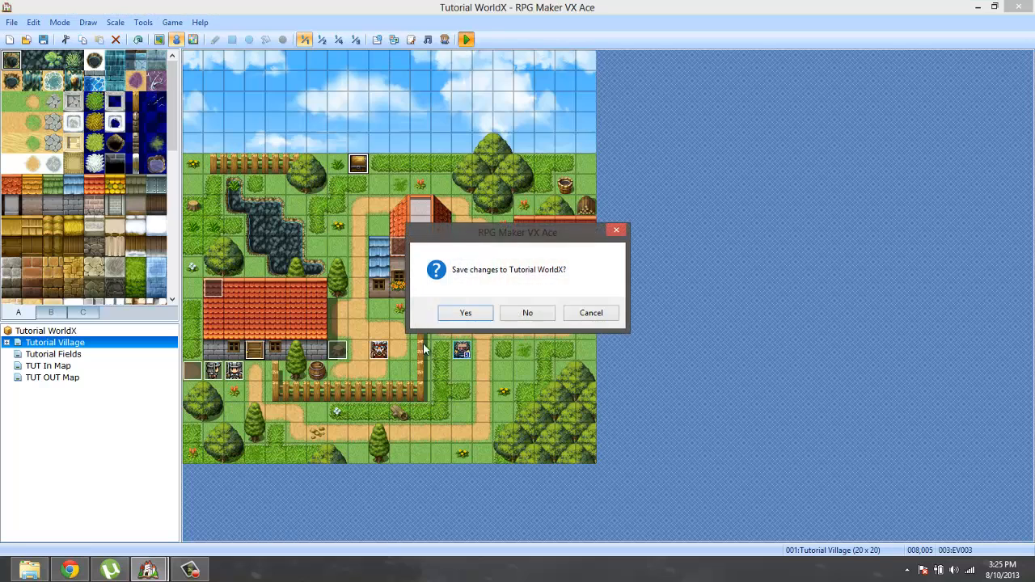
left_click(445, 311)
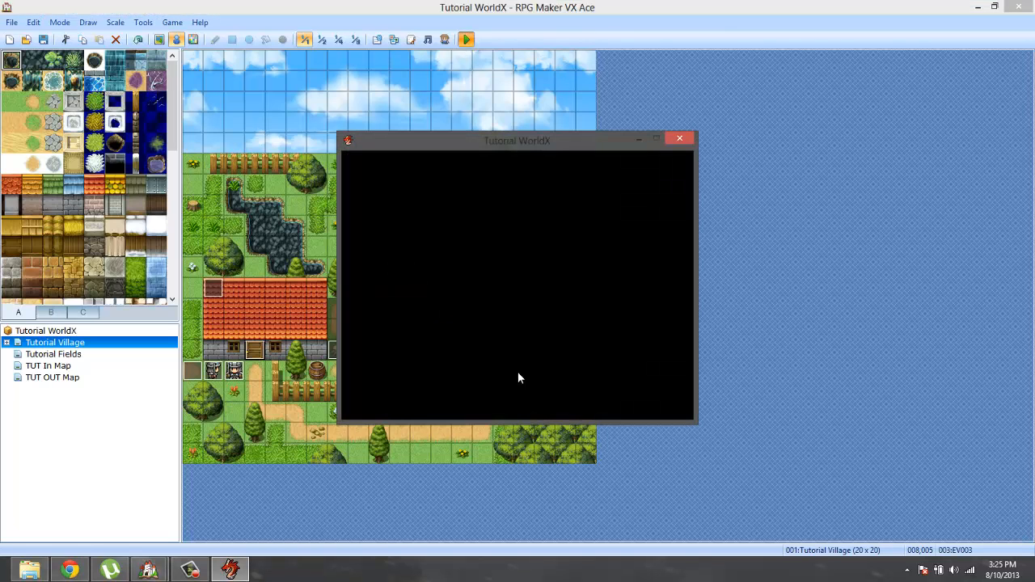
left_click(952, 569)
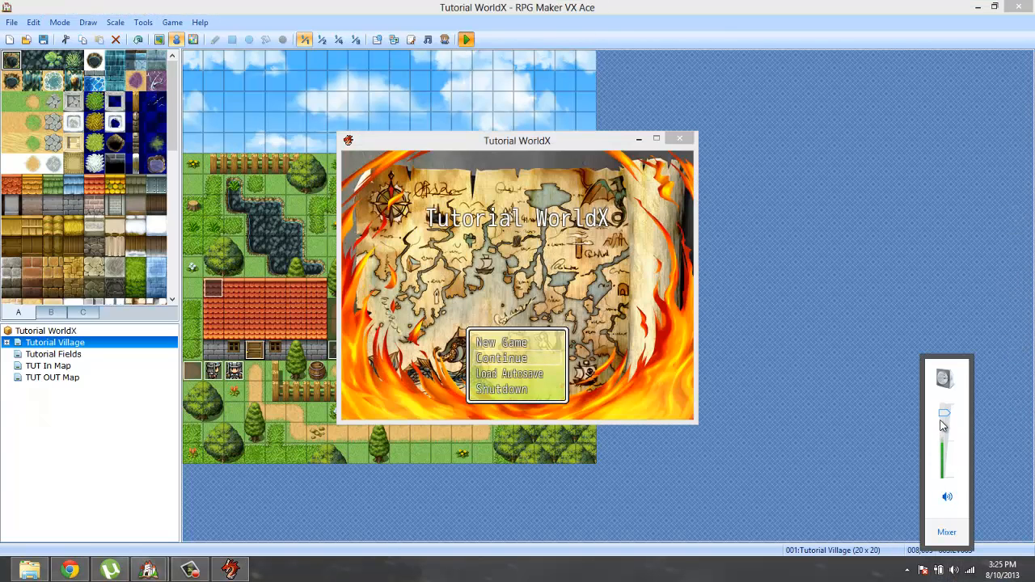
left_click_drag(941, 415, 928, 474)
left_click(592, 296)
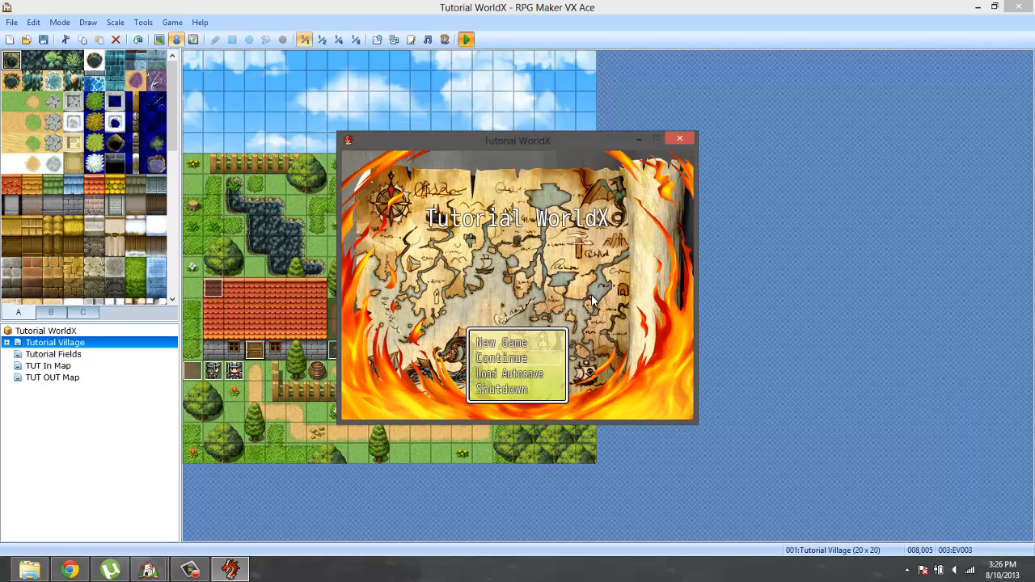
key("Down")
key("Return")
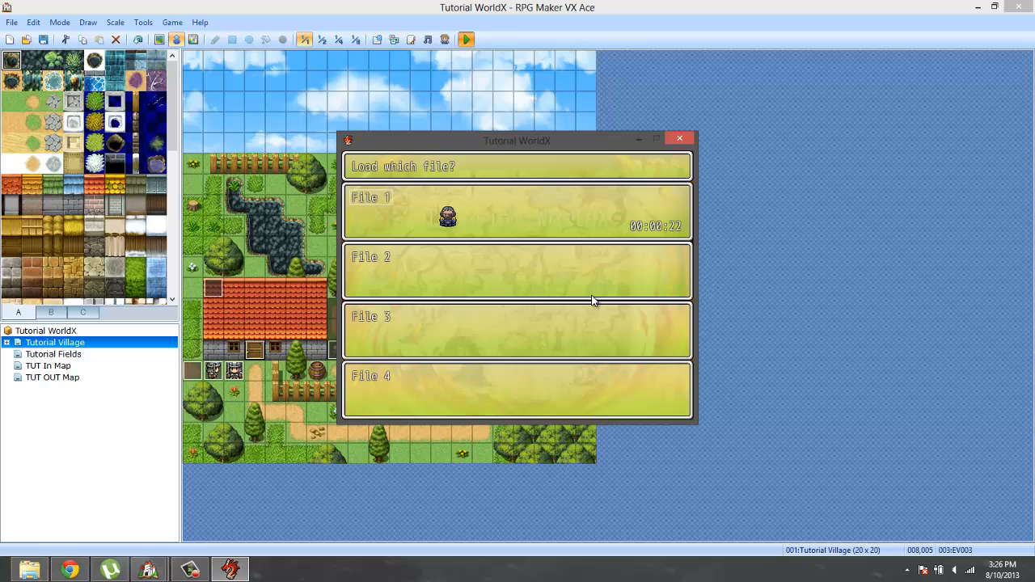
key("Down")
key("Up")
left_click(679, 139)
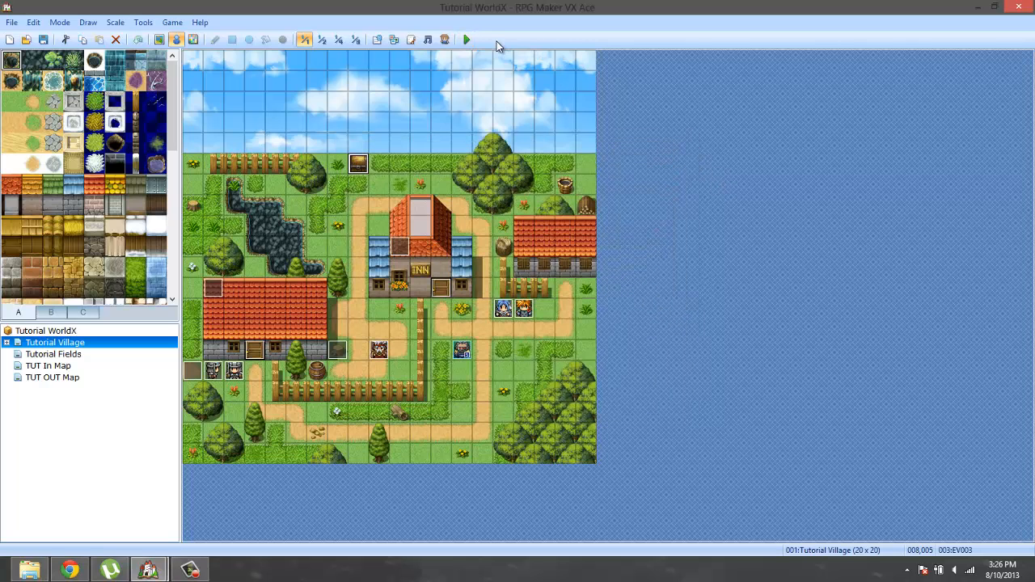
Start a new game in a fresh playtest, and open the chest by the village's upper hedge
left_click(467, 39)
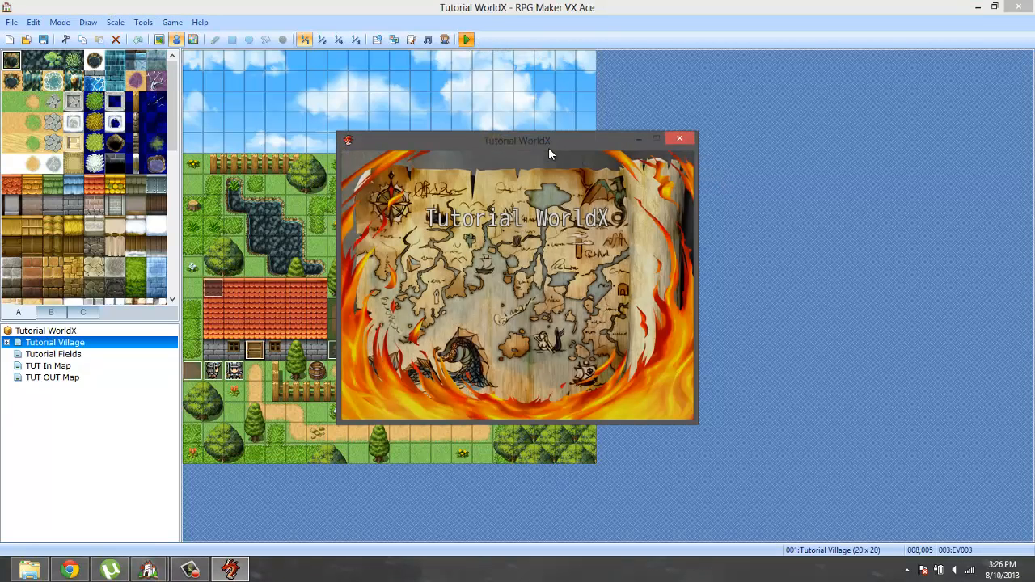
key("Return")
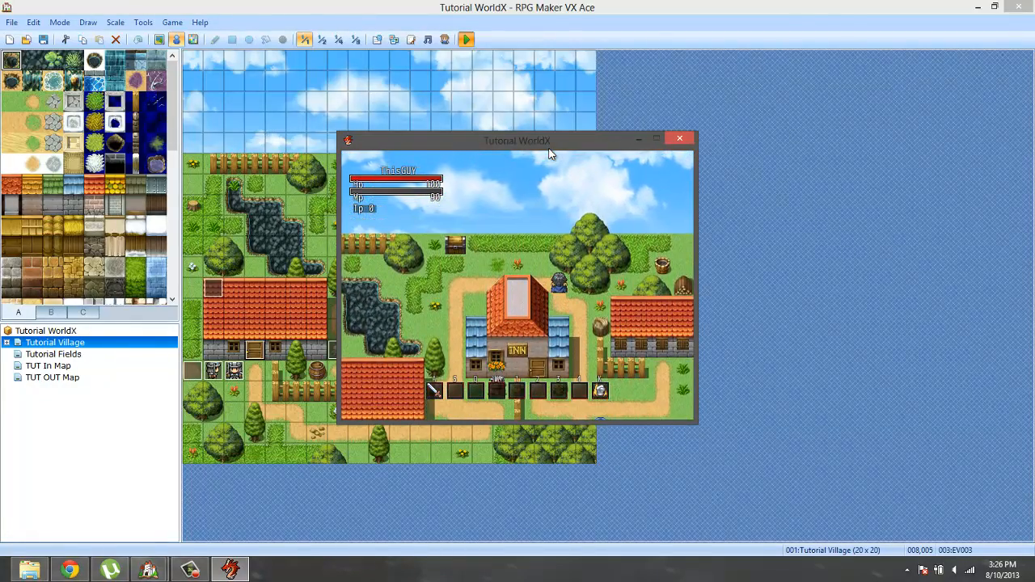
key("Left")
key("Left")
key("Left")
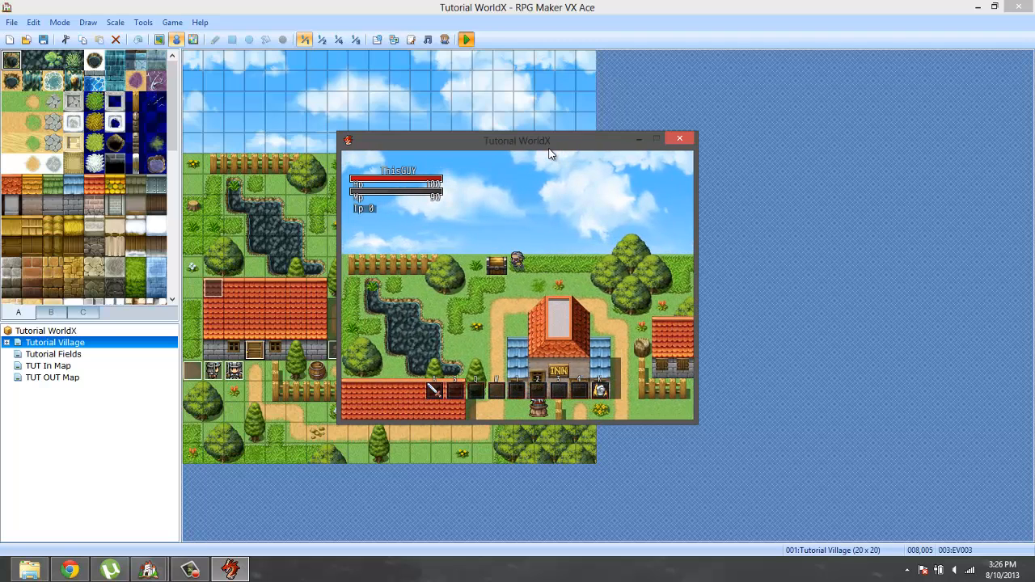
key("Return")
Walk the character from the chest around the inn to the open path southeast of it
key("Right")
key("Right")
key("Down")
key("Down")
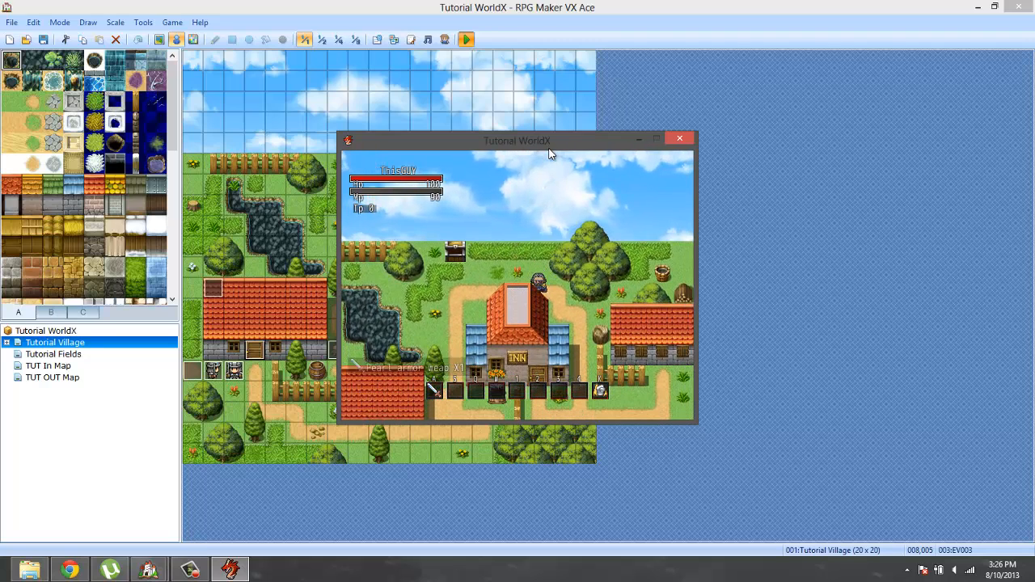
key("Right")
key("Right")
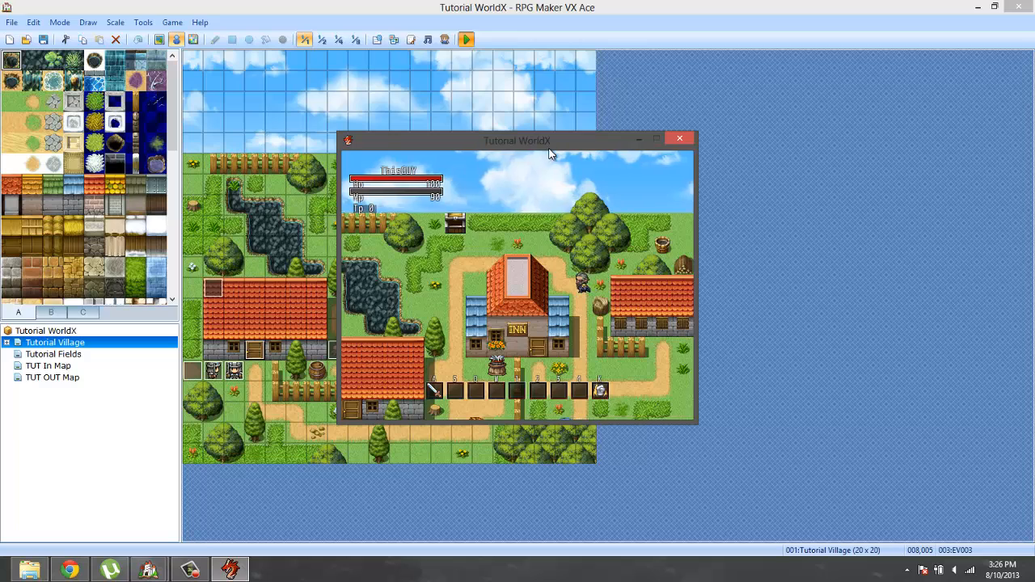
key("Down")
key("Down")
key("Down")
key("Down")
key("Down")
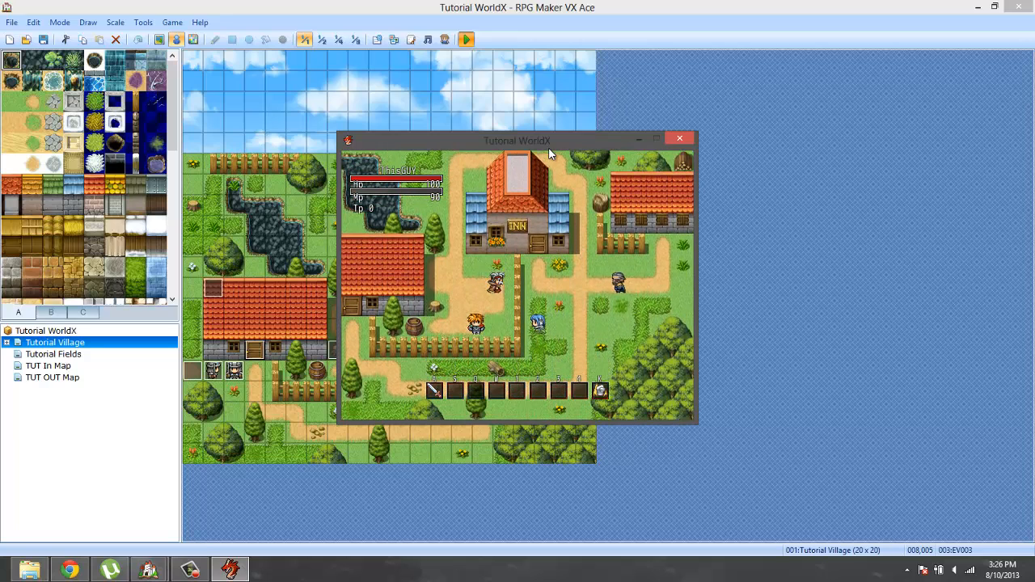
Open the character's equipment screen and examine how Peral Sword would change the stats in the Weapon slot
key("Escape")
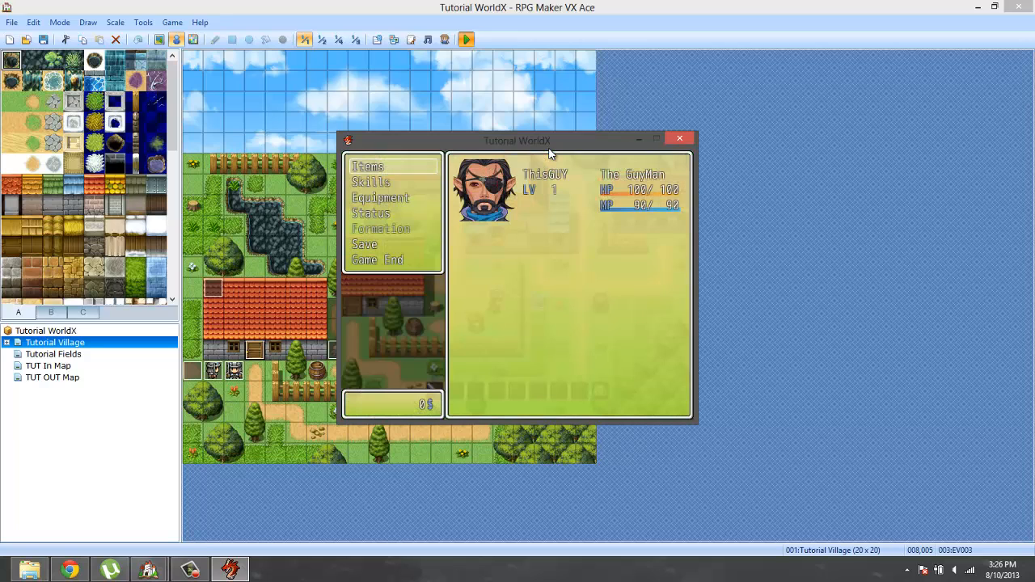
key("Down")
key("Return")
key("Return")
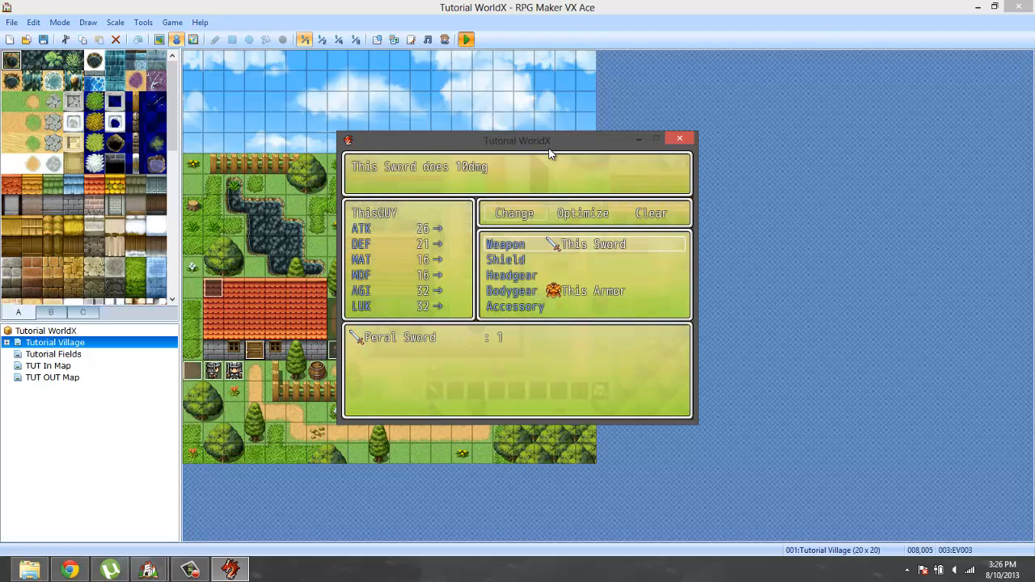
key("Return")
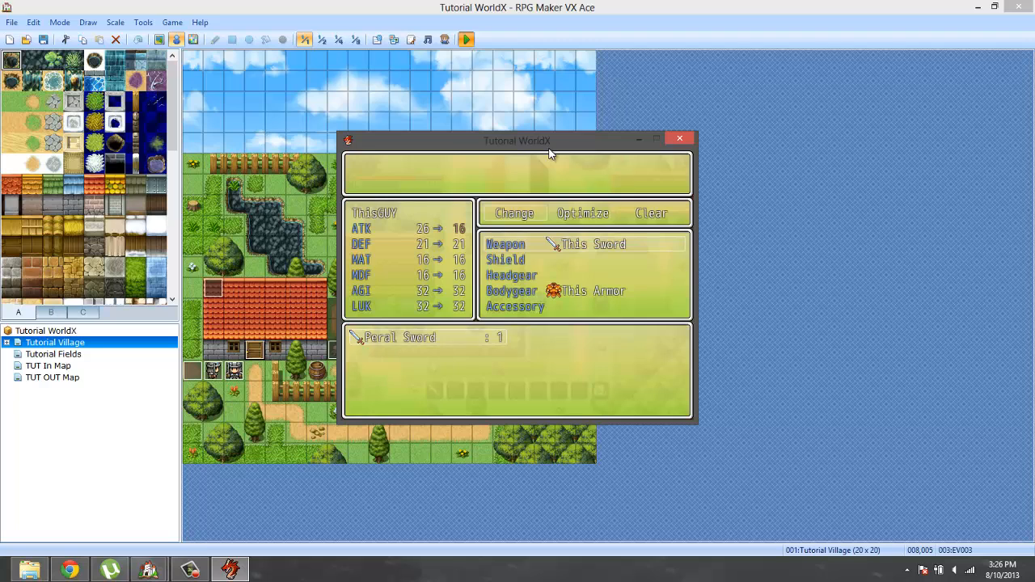
Check the Shield slot and the remaining armor slots for equippable Pearl gear
key("Escape")
key("Down")
key("Return")
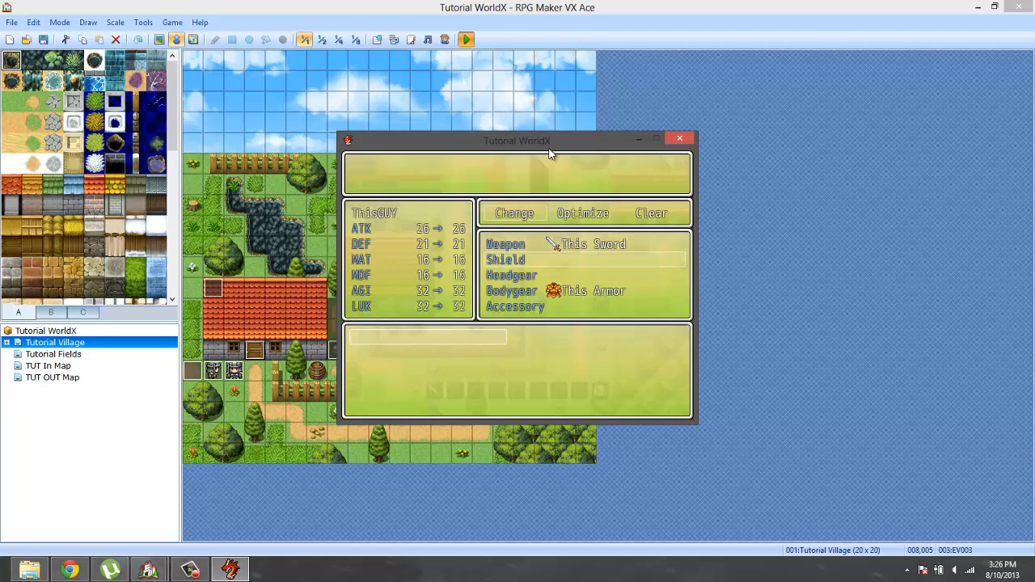
key("F1")
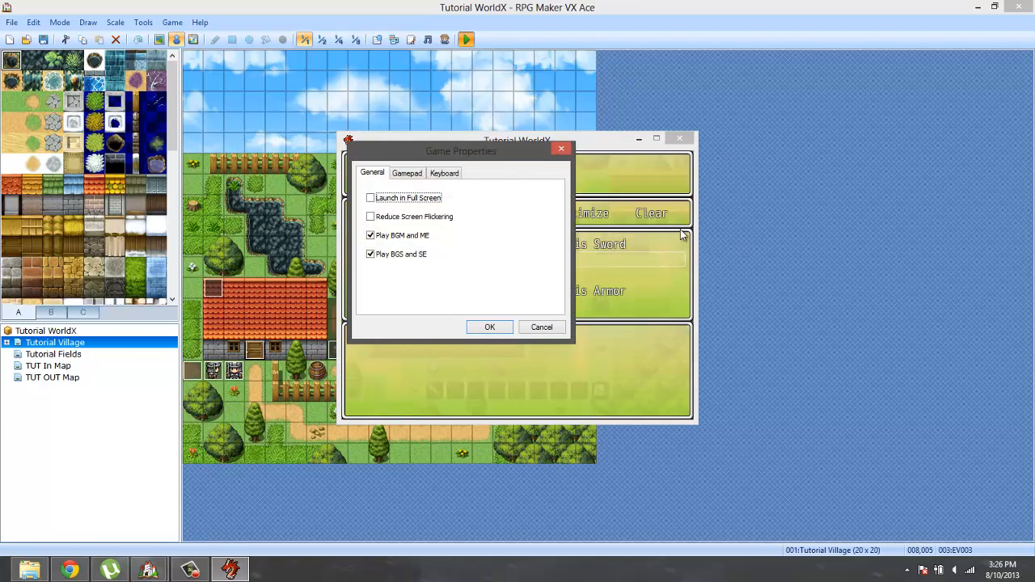
left_click(568, 153)
key("Down")
key("Down")
key("Down")
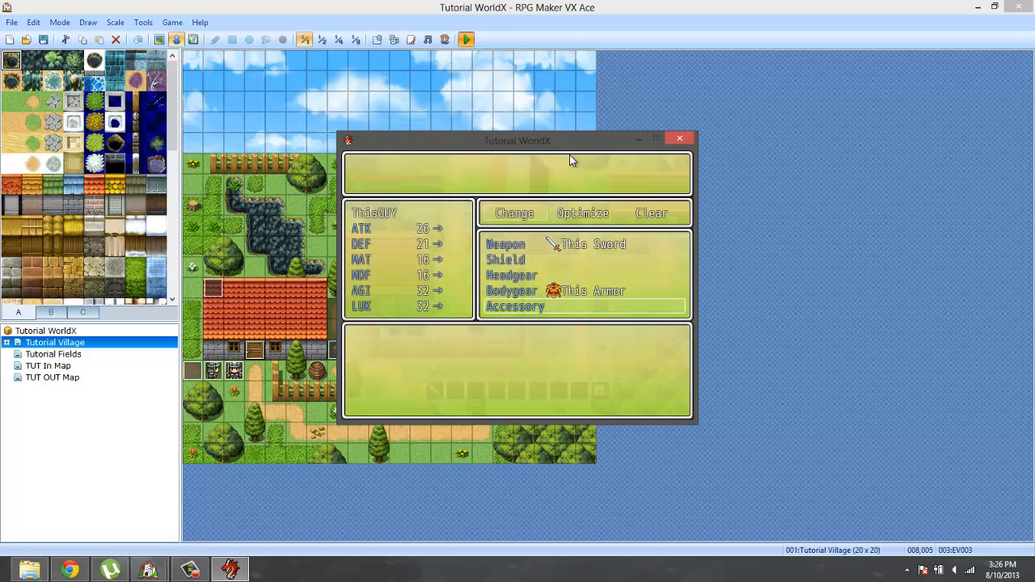
End the playtest and review the equip features of actor 001 in the database
left_click(683, 140)
left_click(138, 22)
left_click(138, 38)
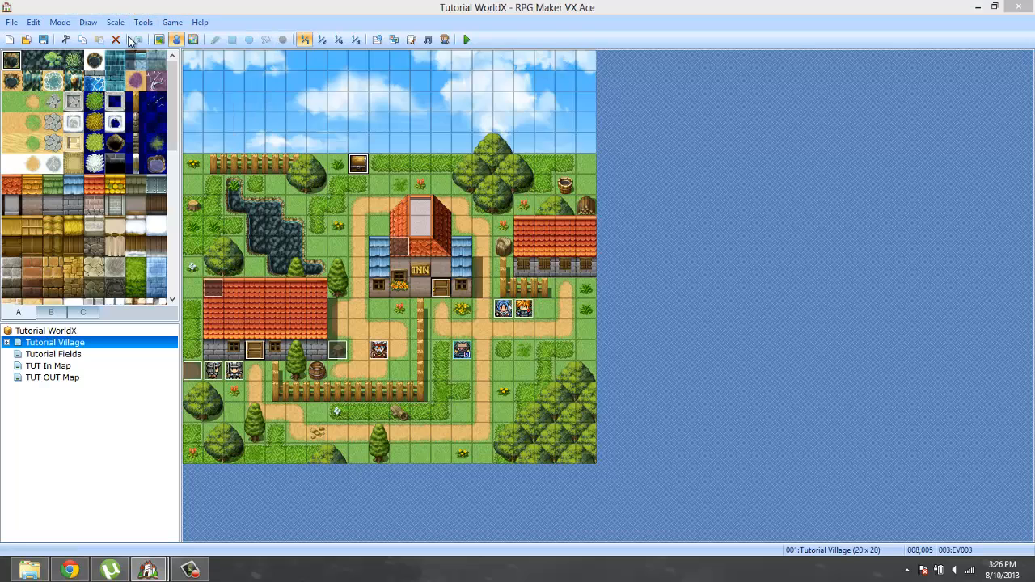
left_click(250, 75)
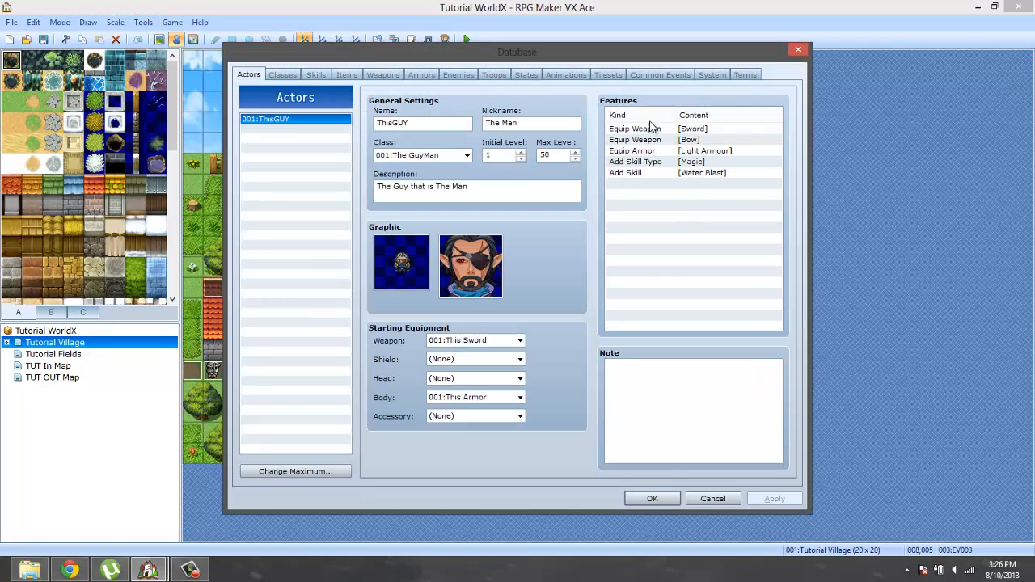
left_click(697, 131)
left_click(710, 174)
left_click(668, 184)
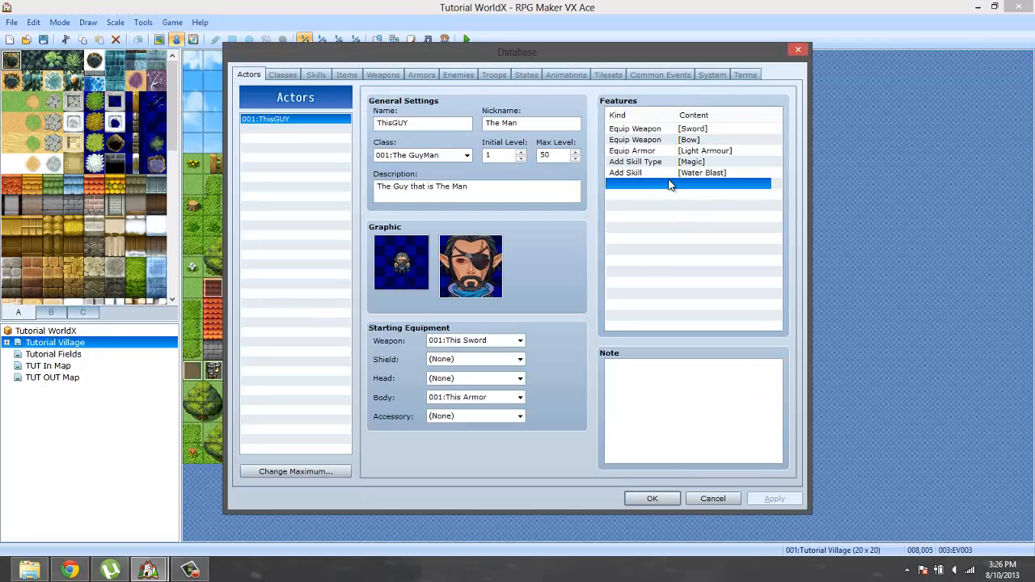
Set the armor type of both Pearl armor weap and Pearl Shield to General Armour in the armor database
left_click(381, 76)
left_click(420, 74)
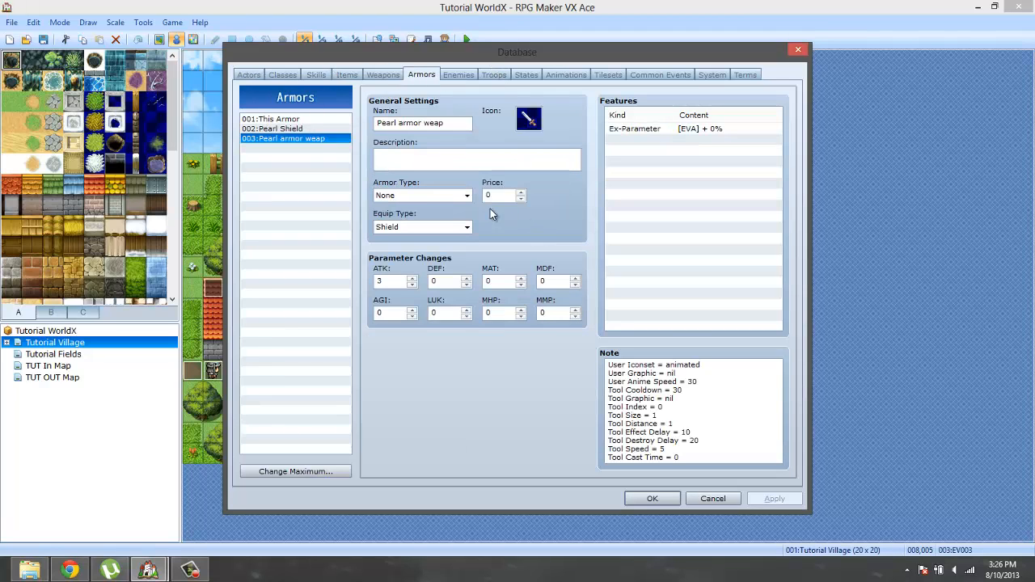
left_click(430, 195)
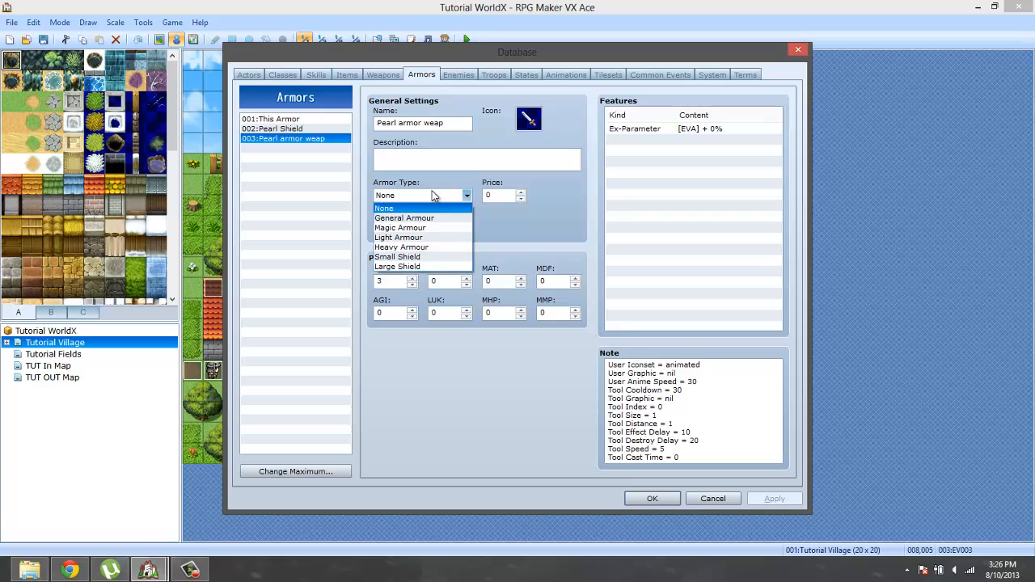
left_click(412, 206)
left_click(279, 129)
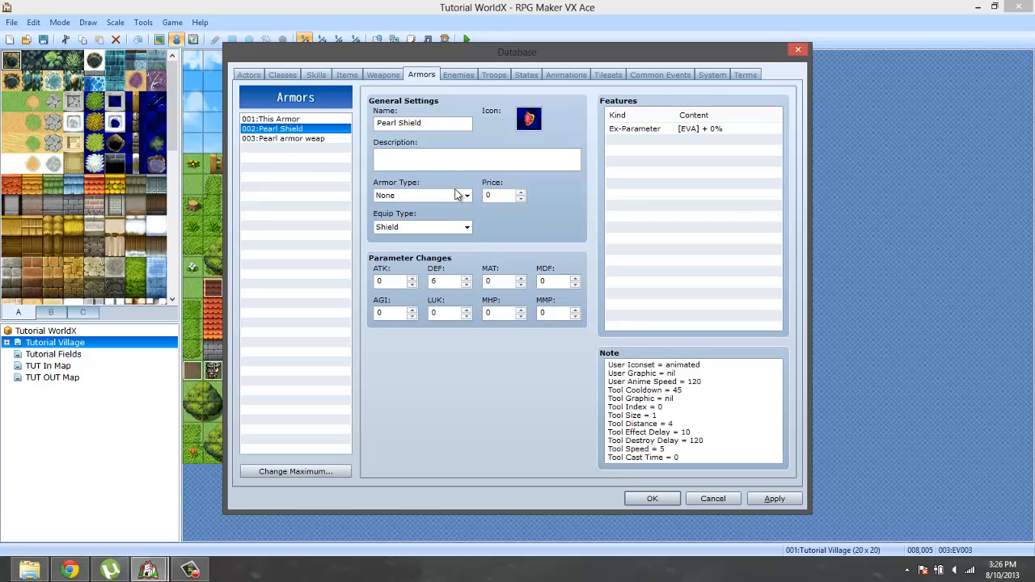
left_click(428, 195)
left_click(408, 207)
Add an Equip Armor feature for General Armour to actor 001 and accept the database changes
left_click(253, 75)
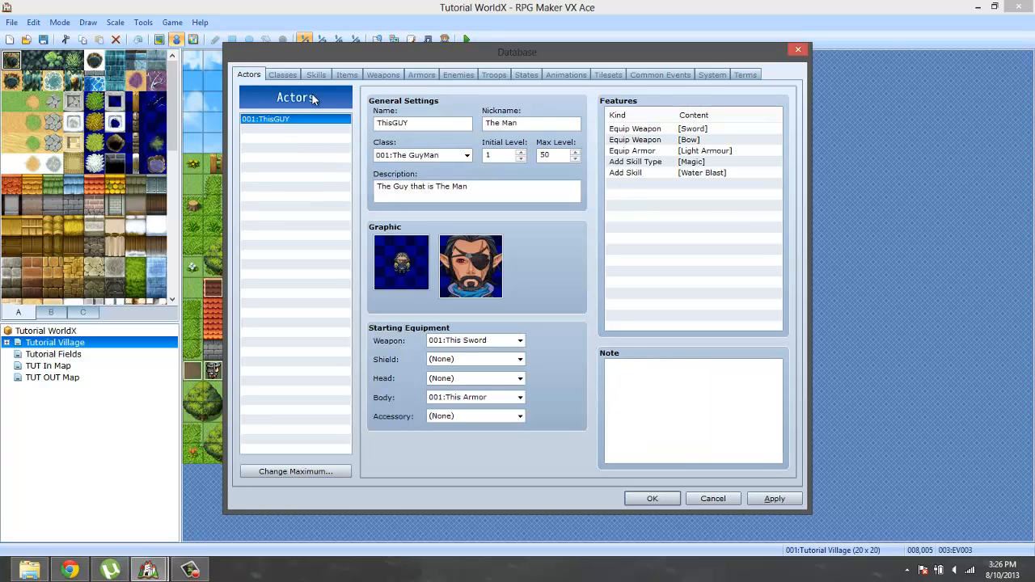
left_click(687, 185)
right_click(692, 184)
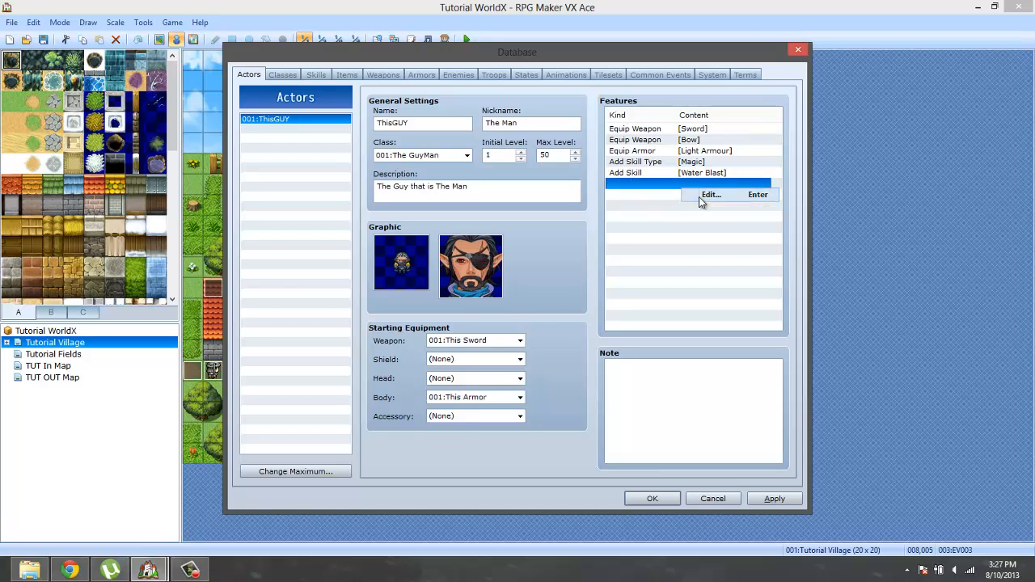
left_click(703, 194)
left_click(739, 145)
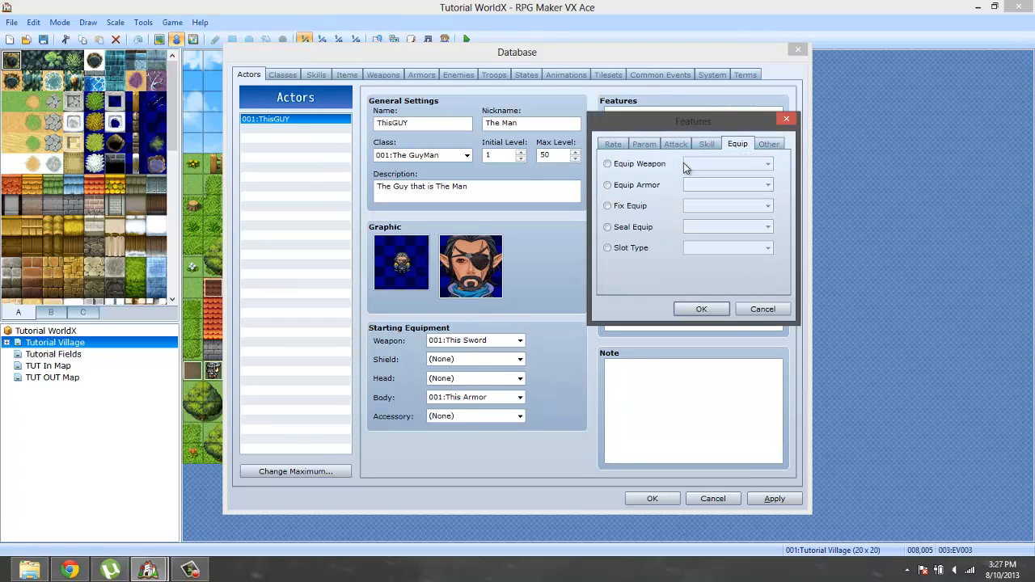
left_click(621, 185)
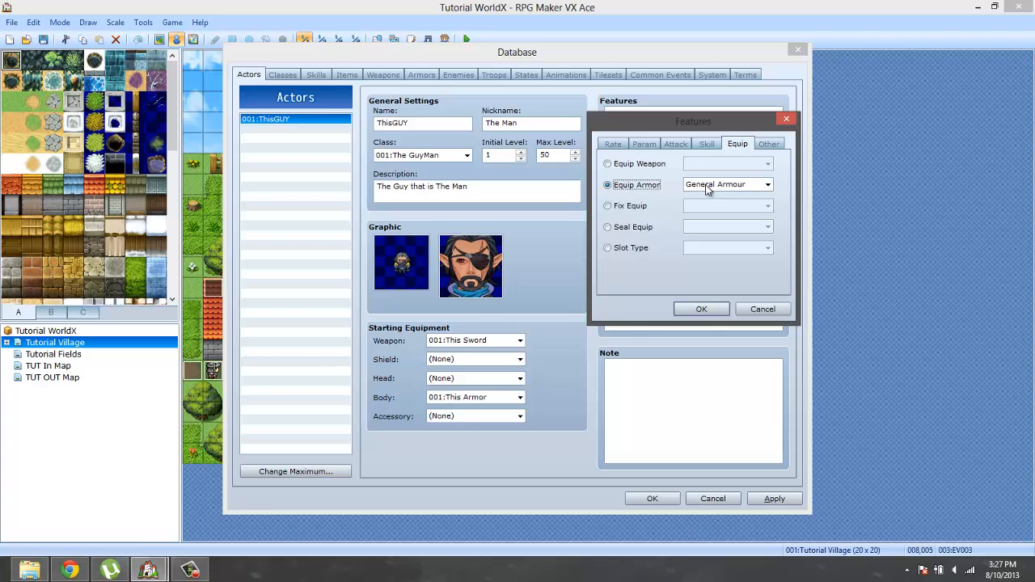
left_click(701, 309)
left_click(654, 497)
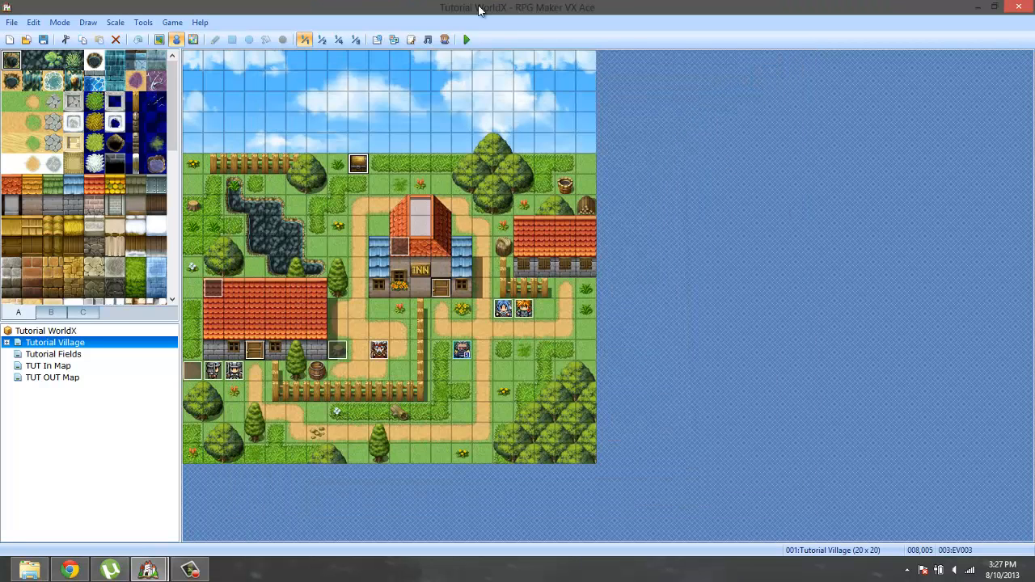
Launch a playtest, saving the project changes, and start a new game
left_click(467, 39)
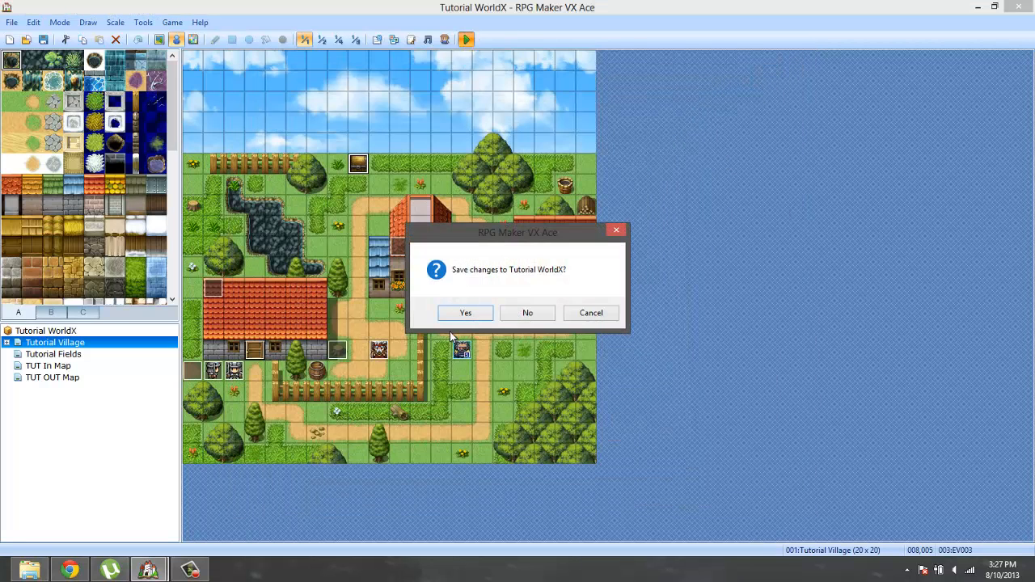
left_click(466, 314)
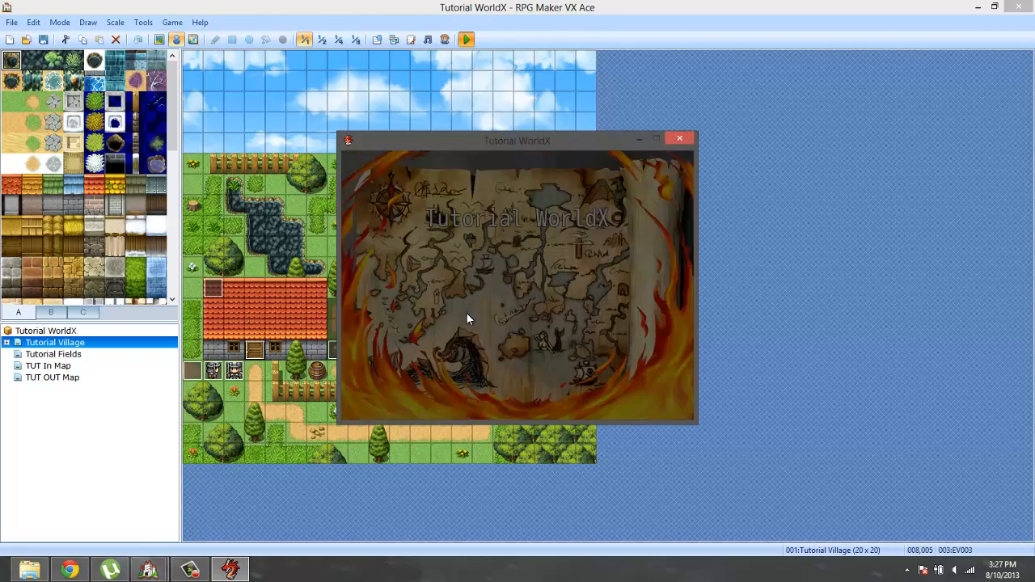
key("Return")
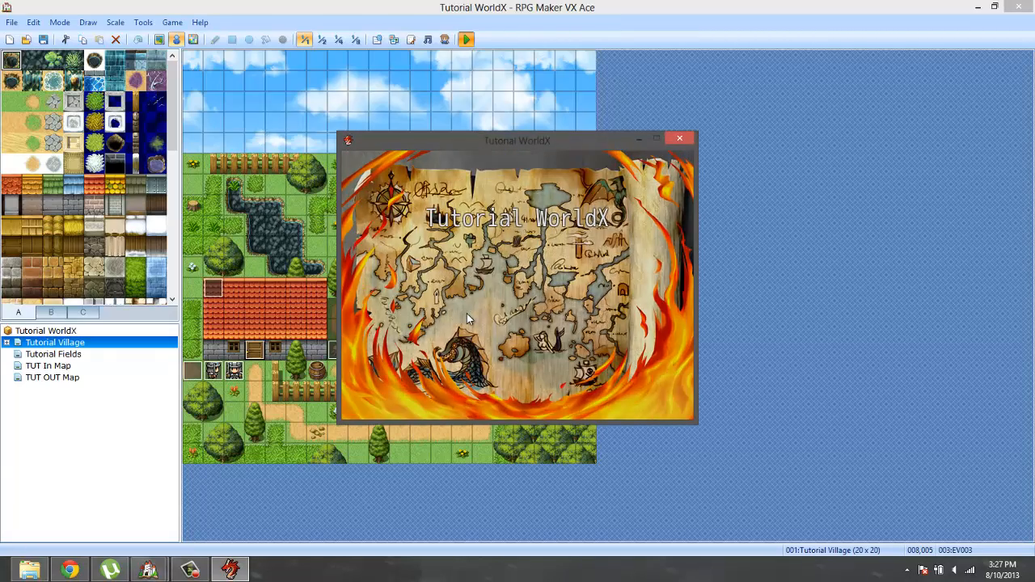
Walk the character up past the inn to the village chest and collect the Pearl gear from it
key("Up")
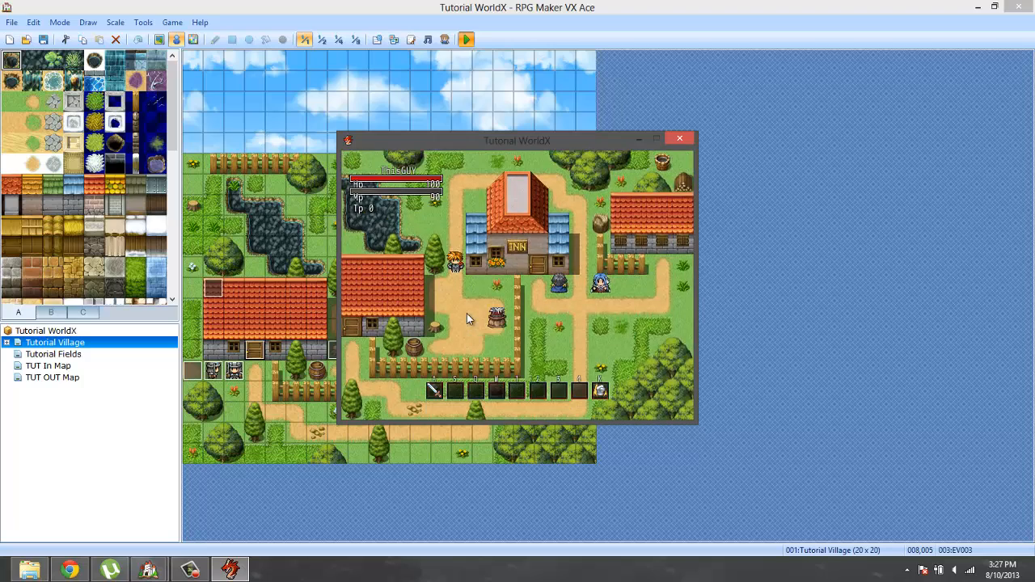
key("Right")
key("Up")
key("Left")
key("Up")
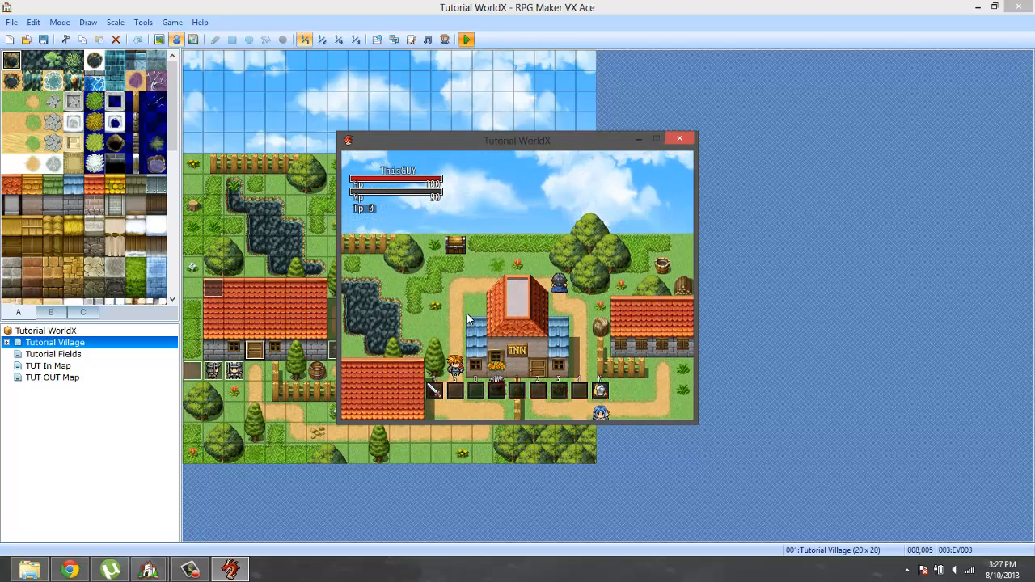
key("Left")
key("Up")
key("Left")
key("Left")
key("Return")
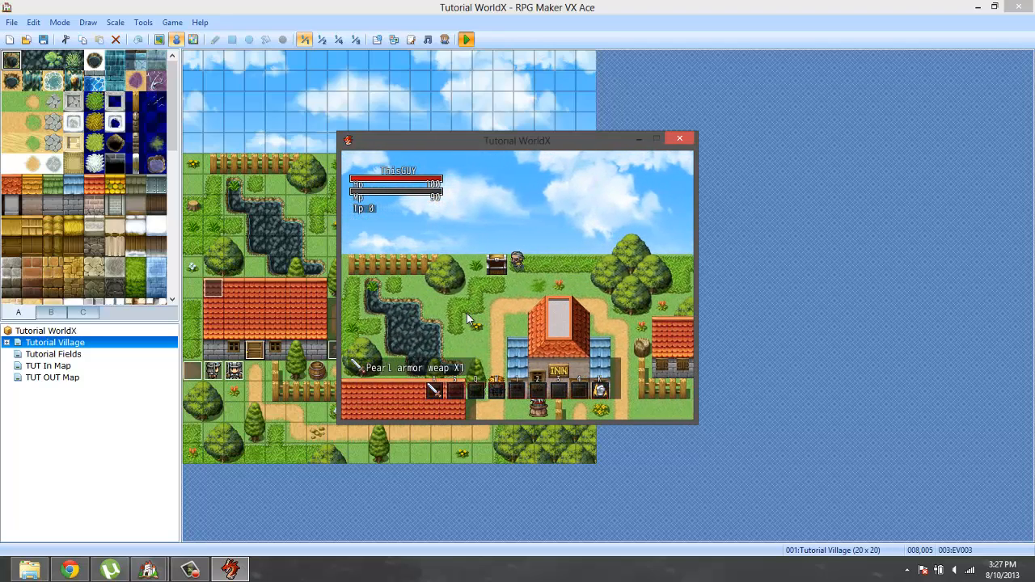
Walk the character from the chest around the east side of the inn to the path south of it
key("Right")
key("Down")
key("Down")
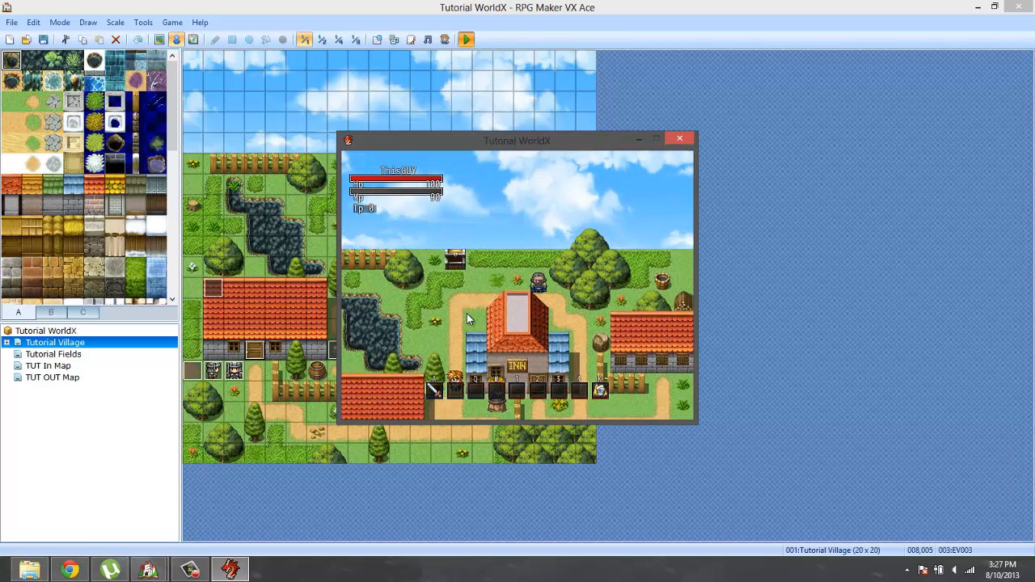
key("Right")
key("Down")
key("Right")
key("Left")
key("Down")
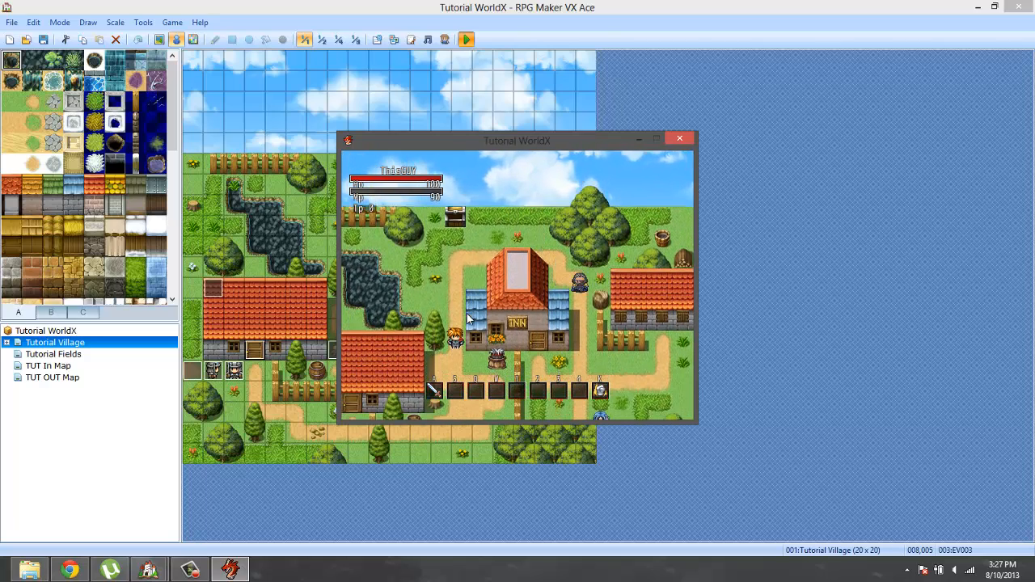
Open the character's equipment screen and check the Weapon and Bodygear slots for equippable gear
key("Escape")
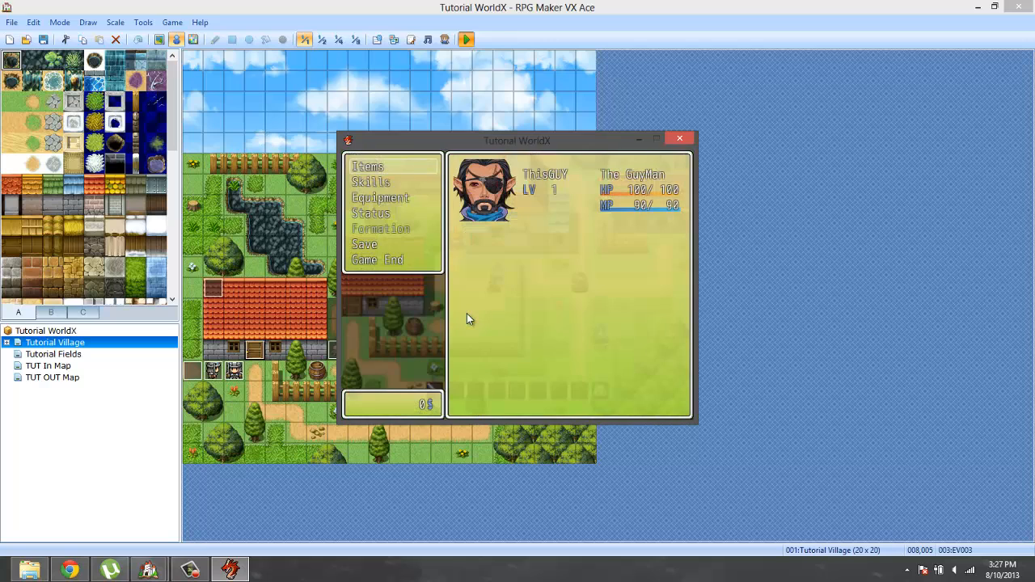
key("Down")
key("Down")
key("Return")
key("Return")
key("Return")
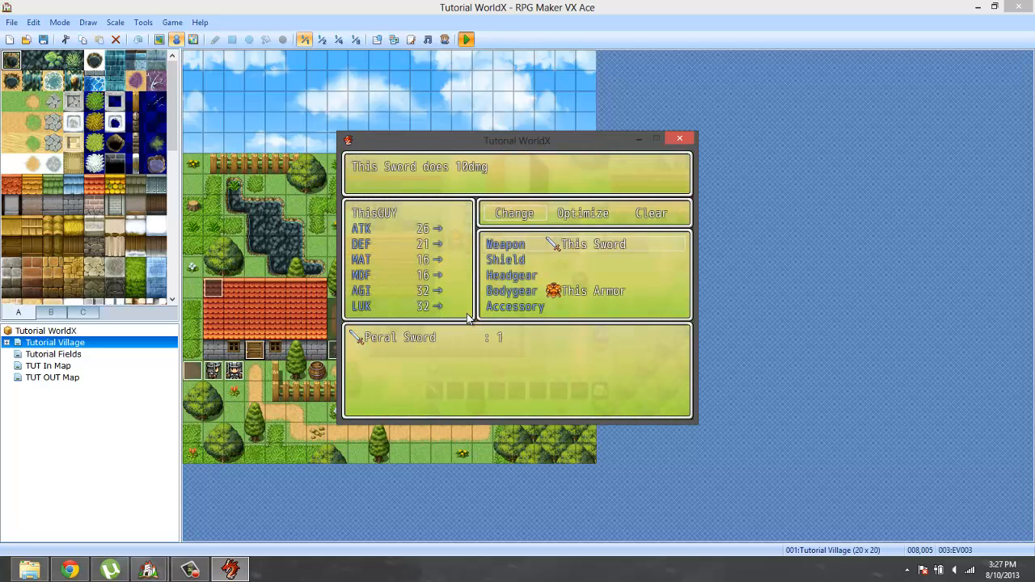
key("Down")
key("Down")
key("Down")
key("Return")
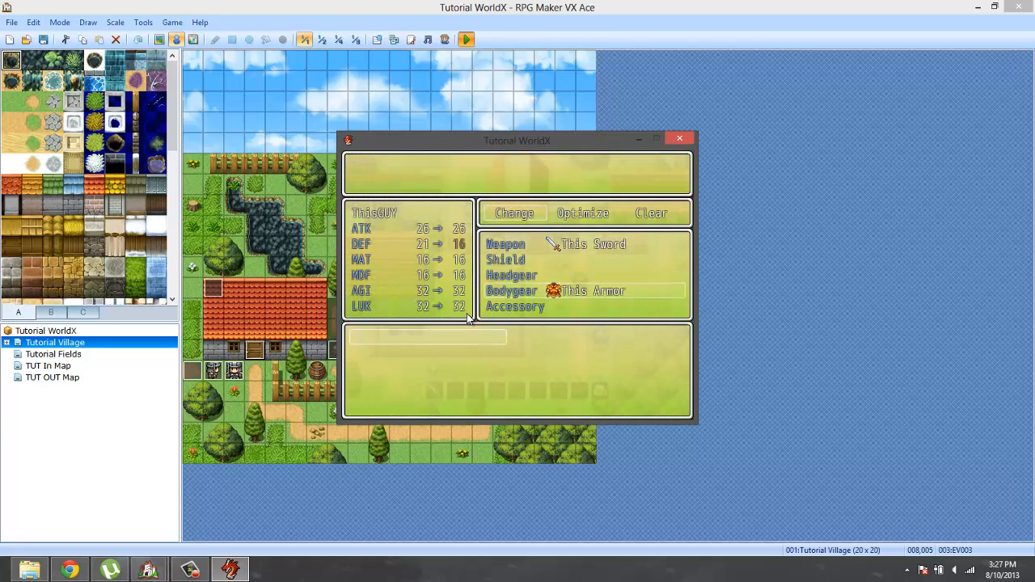
key("Escape")
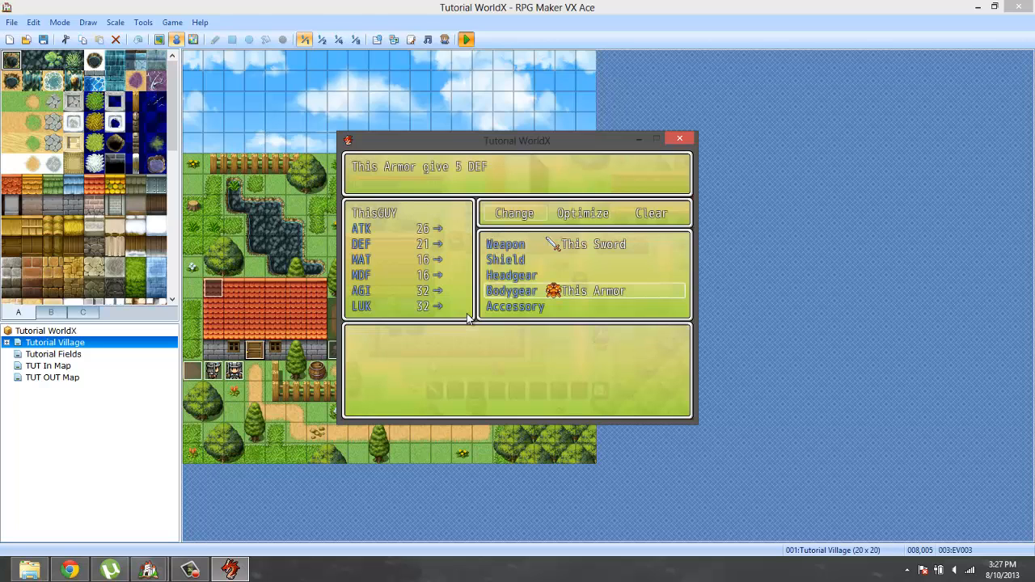
Equip Pearl Shield in the Shield slot and try out the sword and shield on the village map
key("Up")
key("Up")
key("Return")
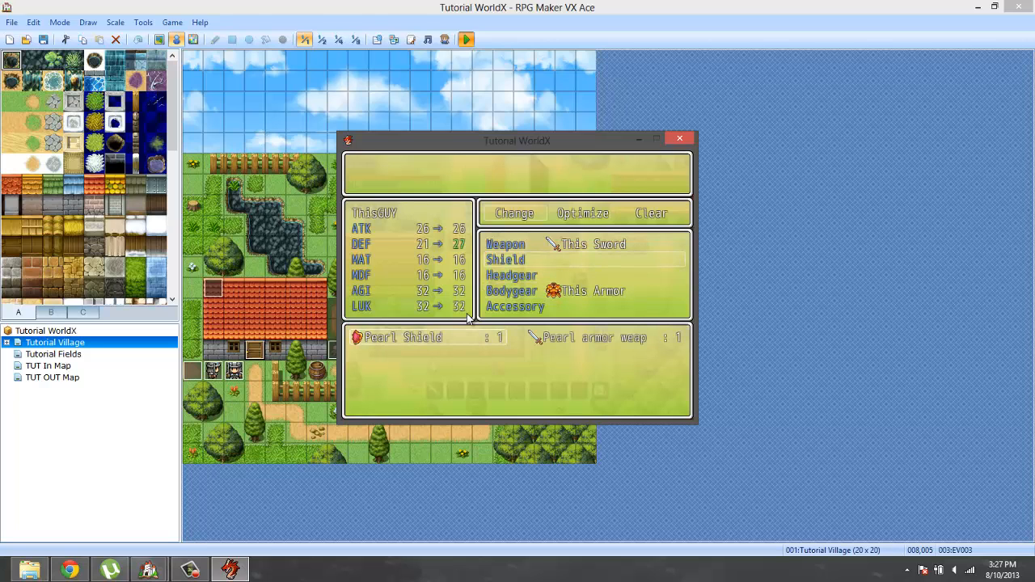
key("Return")
key("Escape")
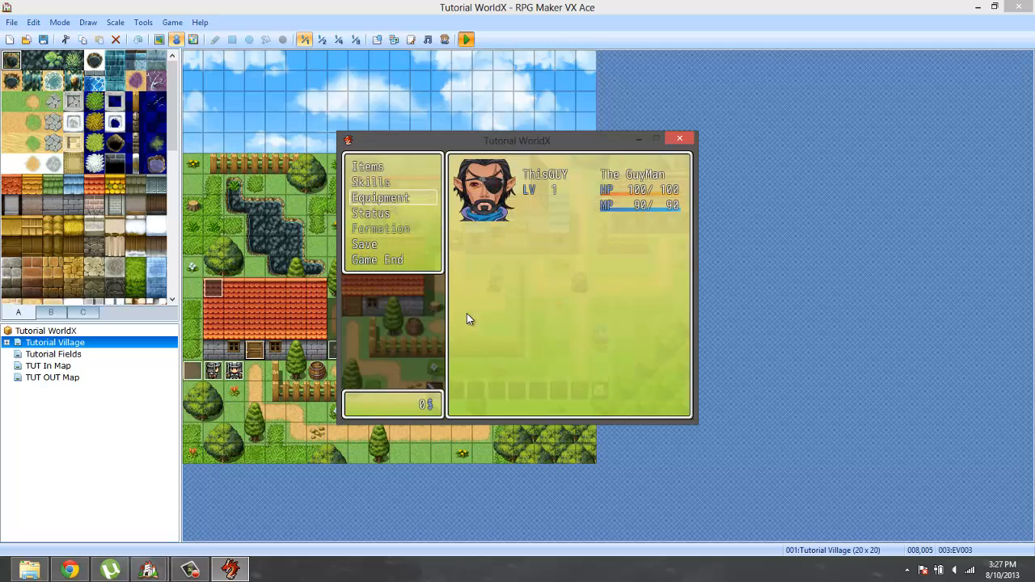
key("Escape")
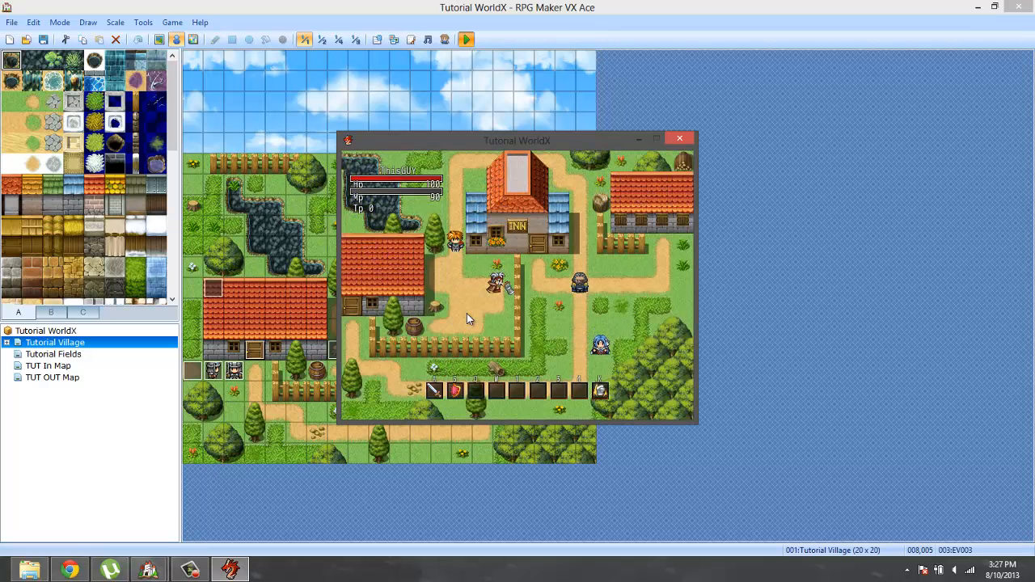
key("a")
key("s")
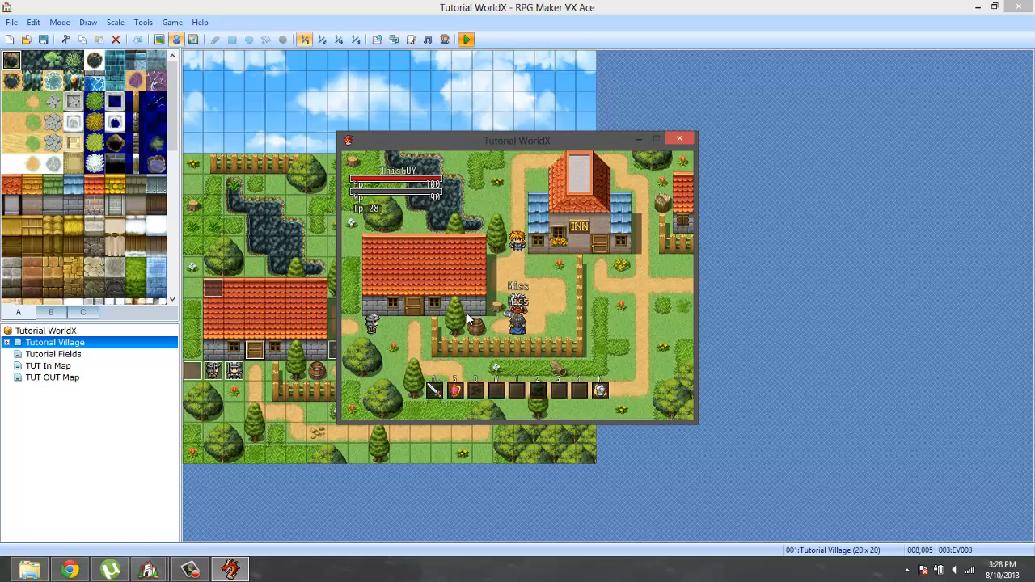
Replace Pearl Shield with Pearl armor weap in the Shield slot and return to the map
key("Escape")
key("Return")
key("Return")
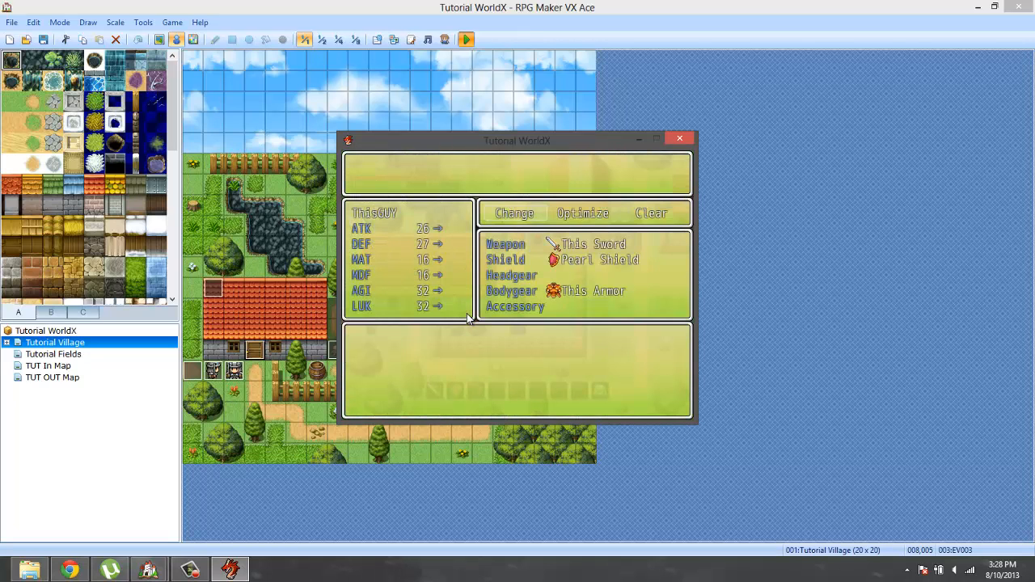
key("Return")
key("Down")
key("Return")
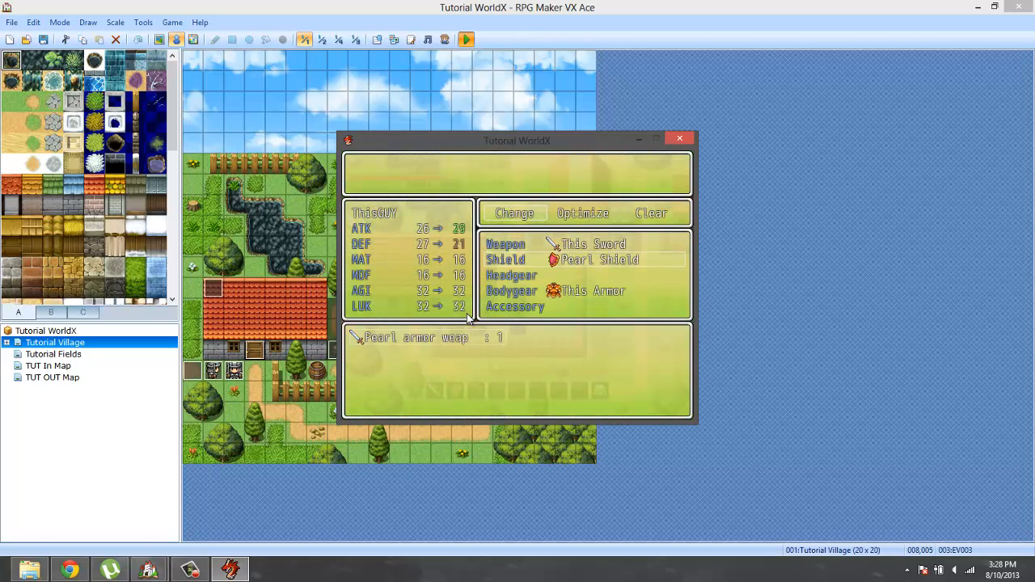
key("Return")
key("Escape")
key("Escape")
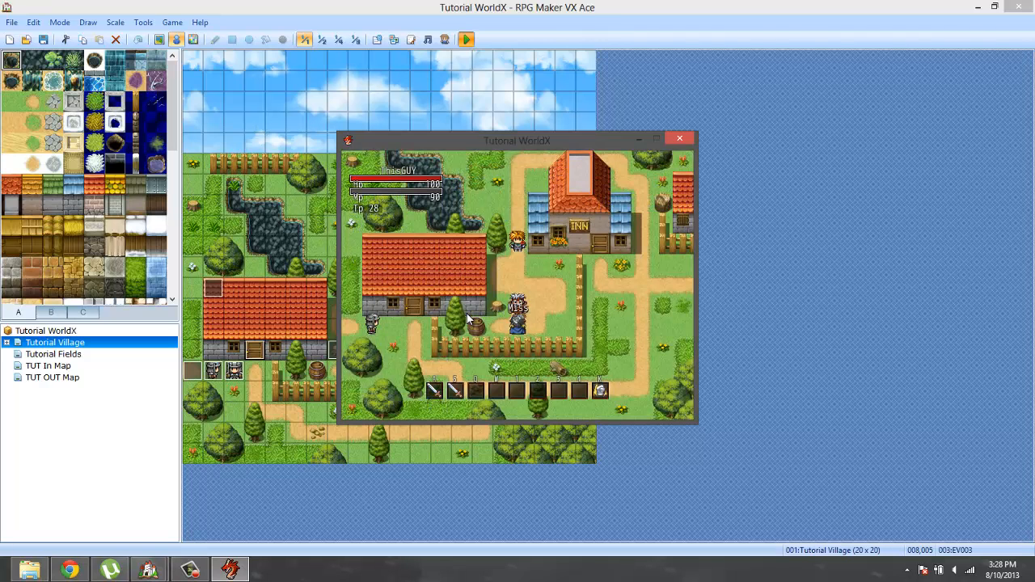
Attack several times with the equipped Pearl armor weap, then end the playtest
key("s")
key("s")
key("s")
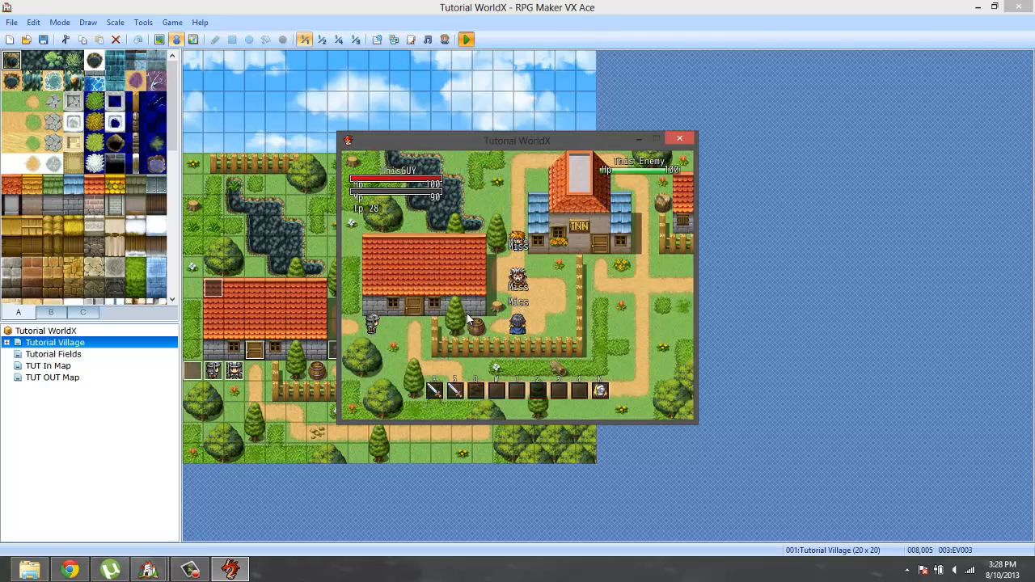
key("Escape")
key("Up")
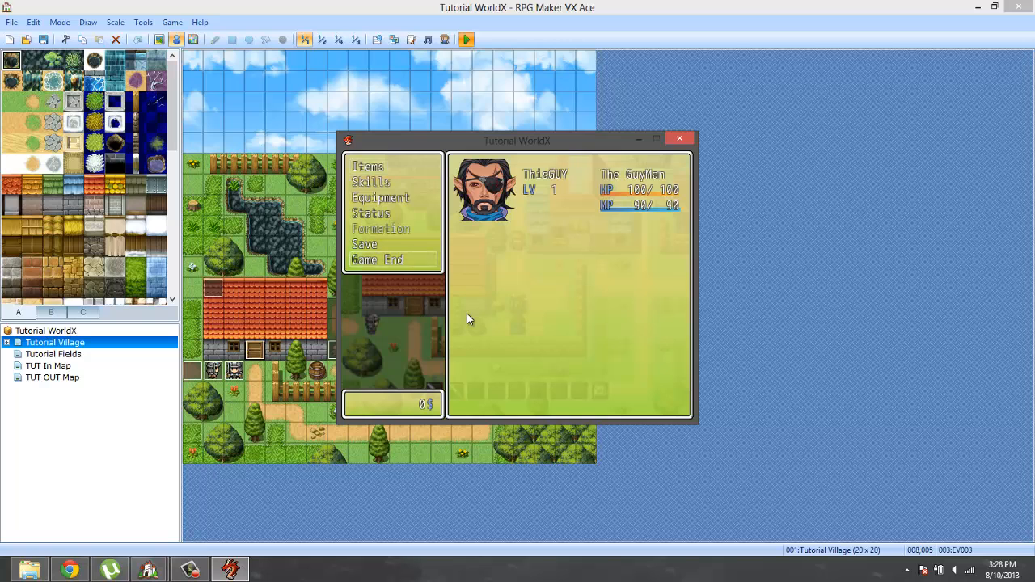
left_click(680, 140)
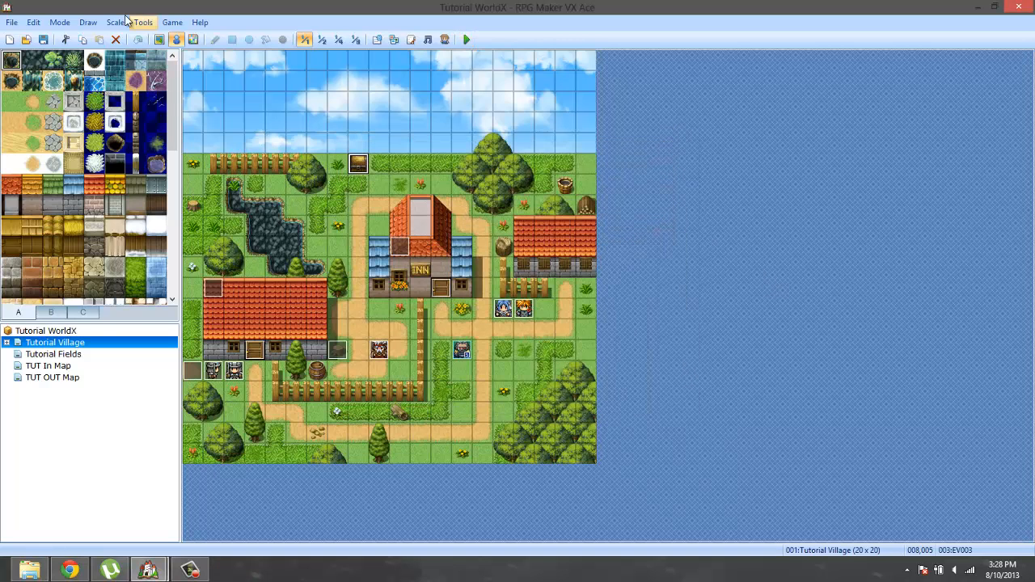
Change the Peral Sword weapon's icon to an orange sword in the database and save the change
left_click(143, 22)
left_click(162, 38)
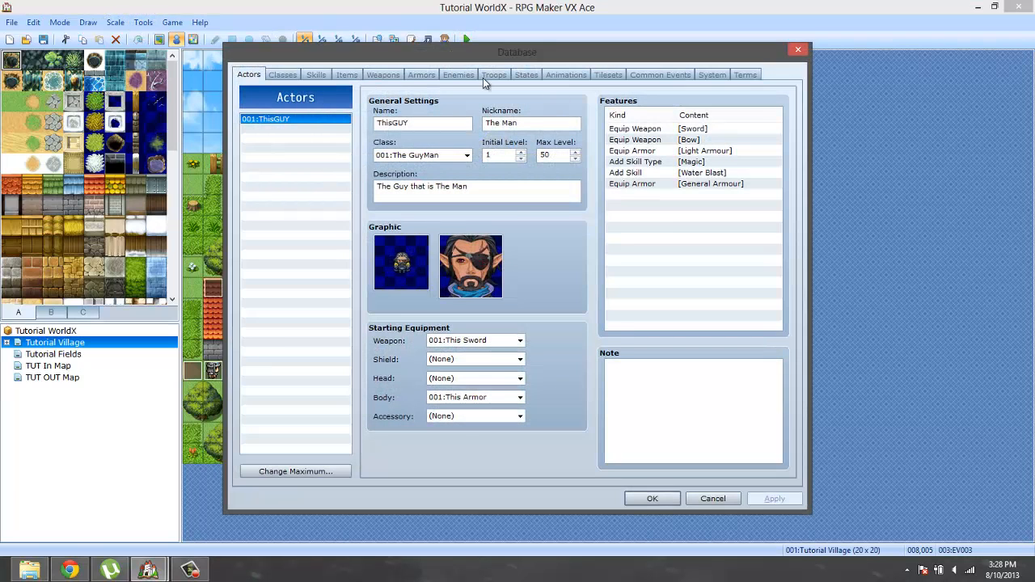
left_click(383, 74)
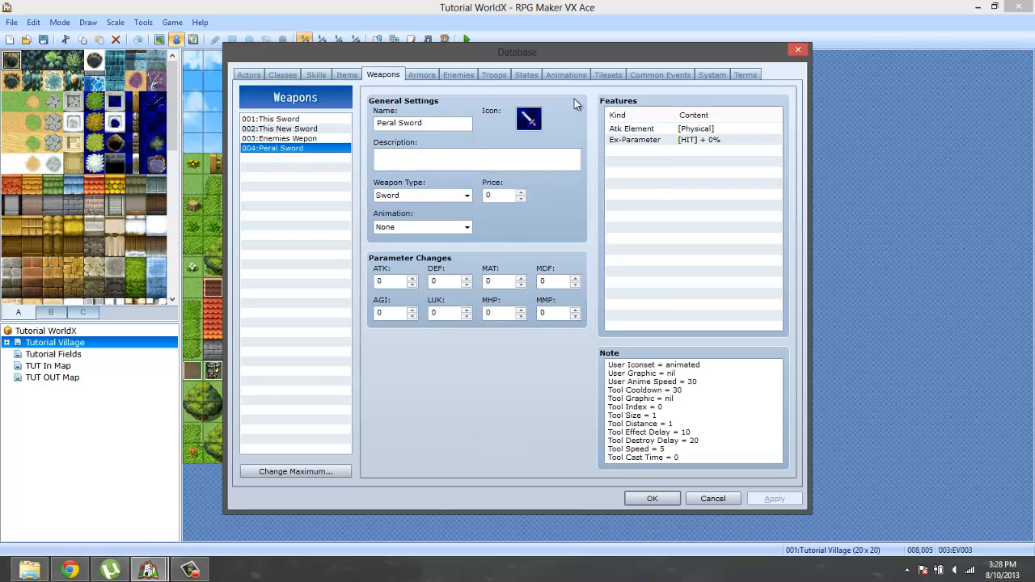
double_click(529, 118)
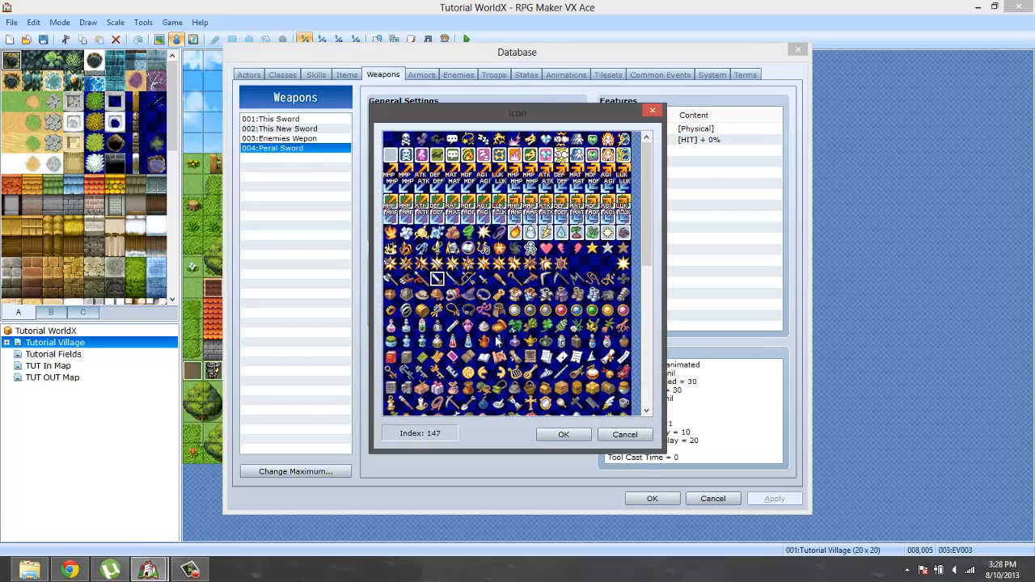
left_click(453, 341)
scroll(566, 372, "down", 3)
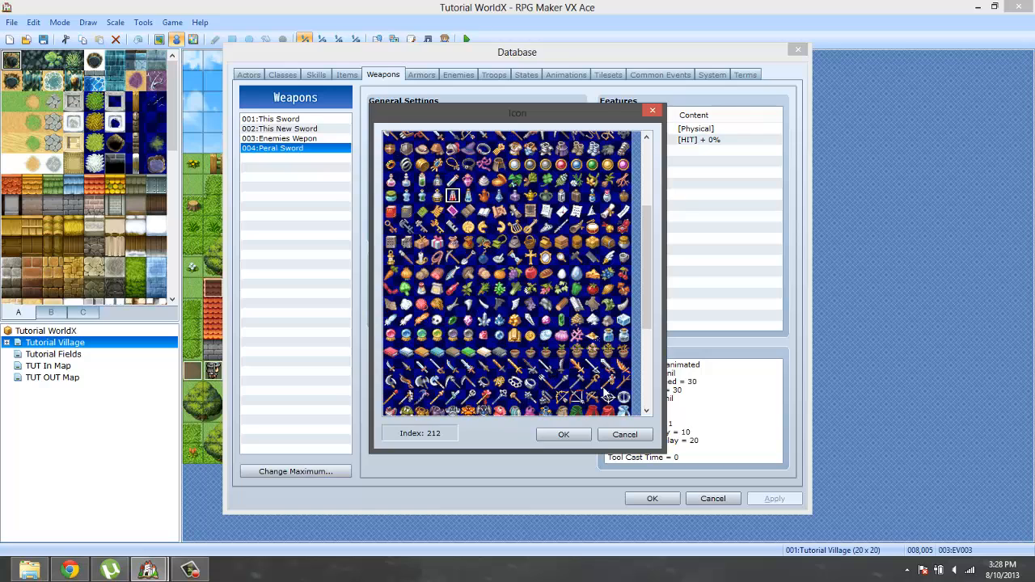
left_click(468, 373)
scroll(588, 368, "down", 3)
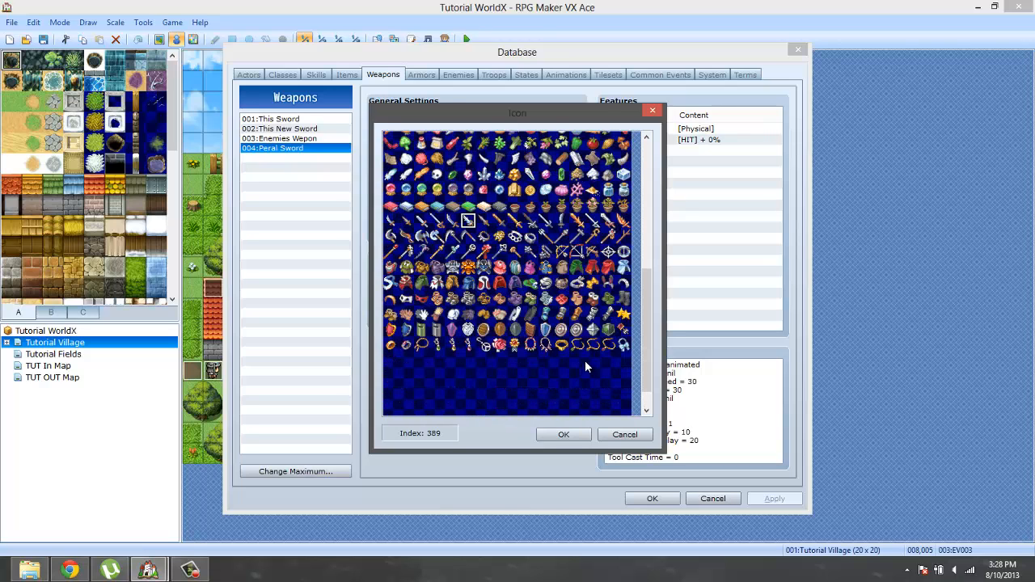
left_click(515, 226)
double_click(583, 226)
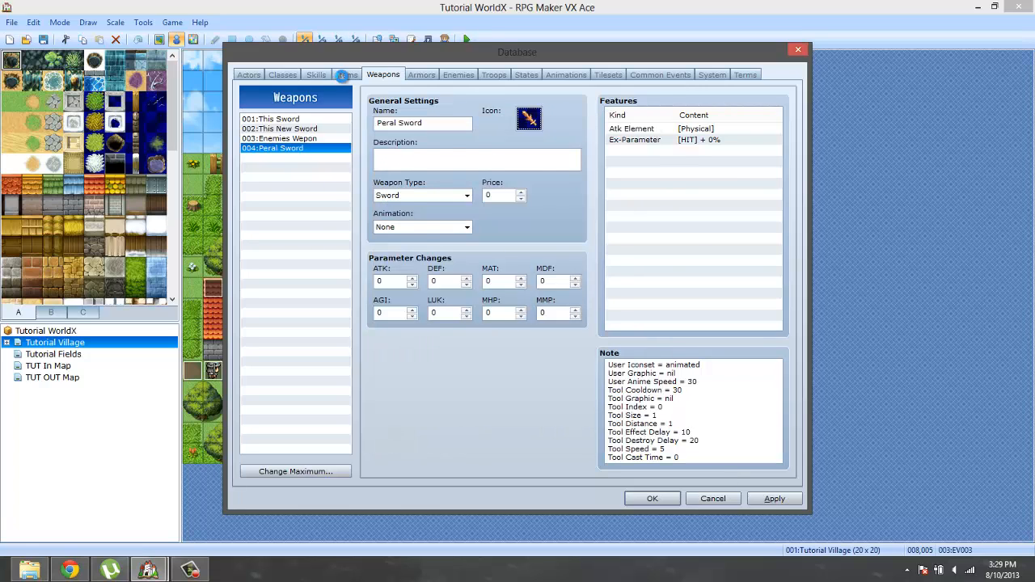
left_click(343, 74)
left_click(376, 77)
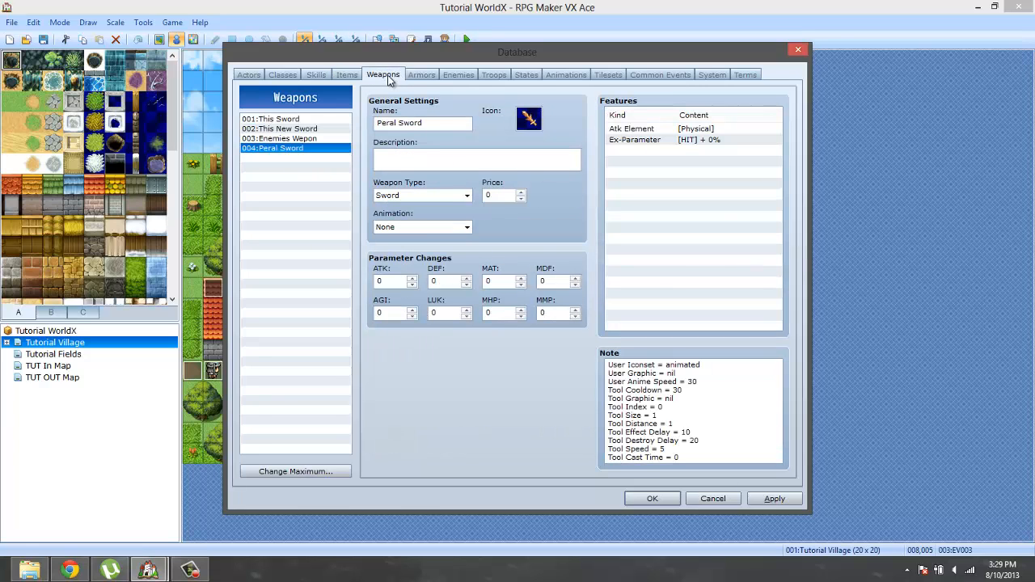
left_click(652, 498)
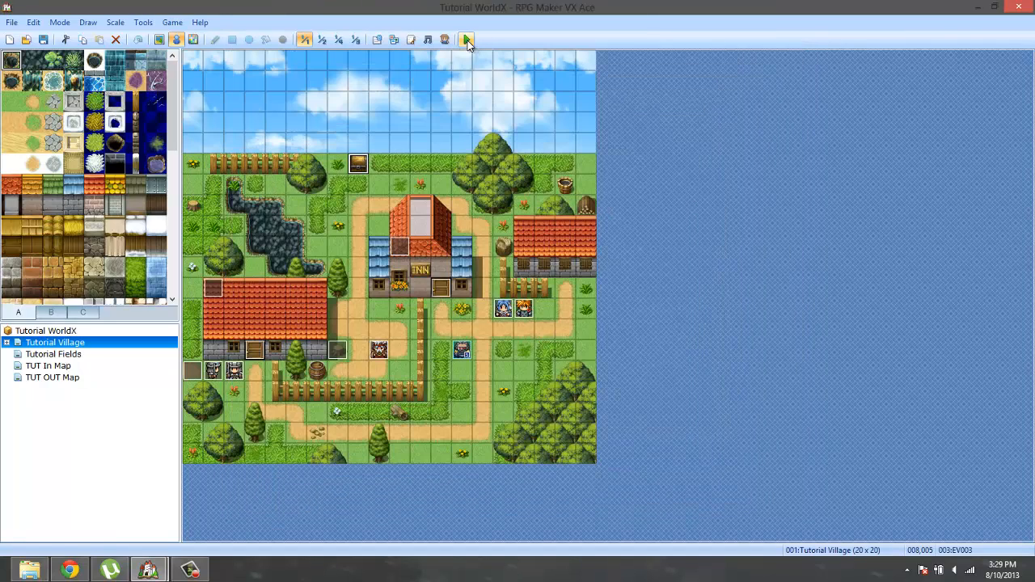
Start a playtest with a new game and walk to the treasure chest north of the inn
left_click(467, 40)
left_click(479, 310)
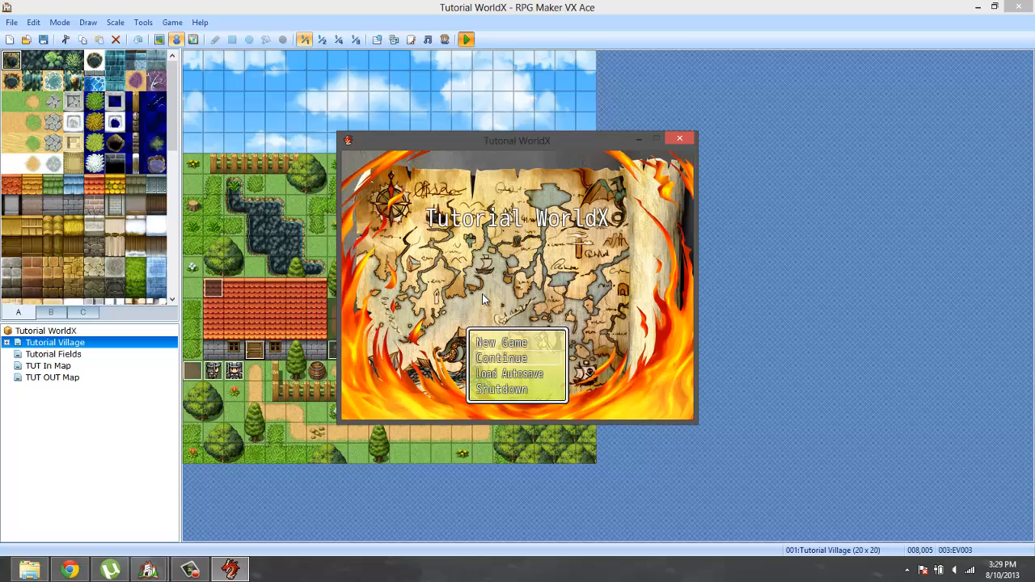
key("Return")
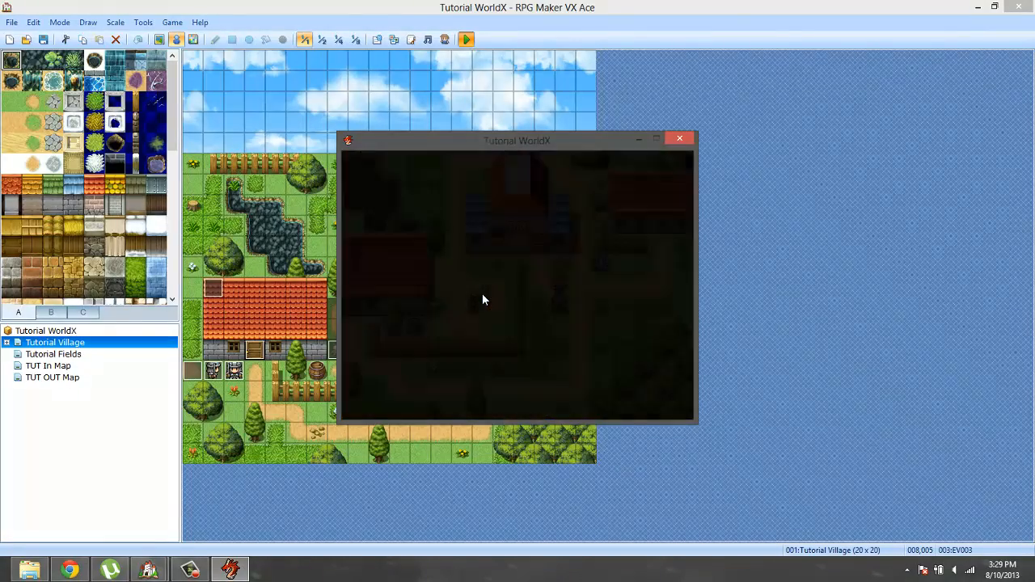
key("Escape")
key("Escape")
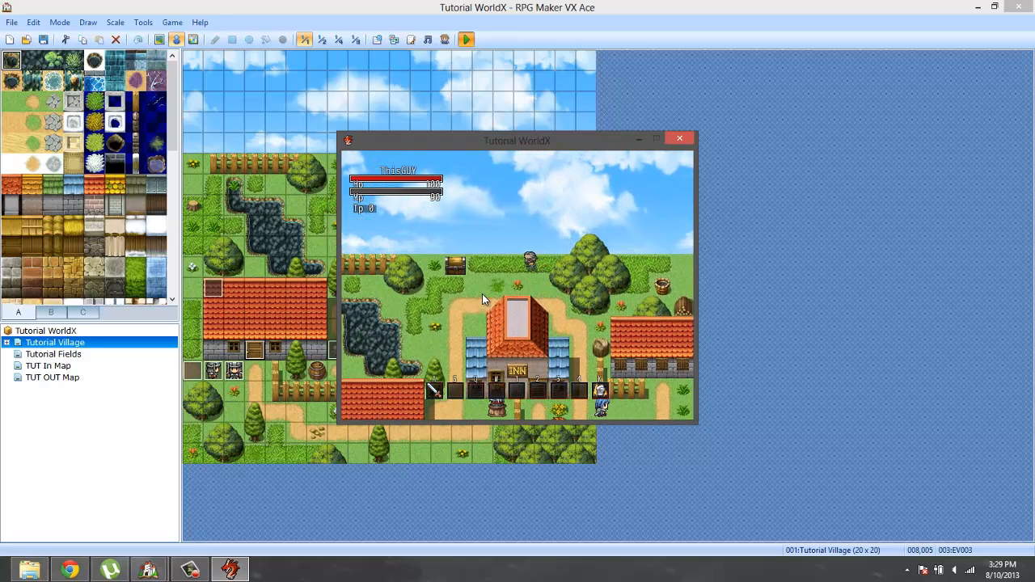
Open the treasure chest and collect the pearl weapons and shield
key("Escape")
key("Up")
key("Up")
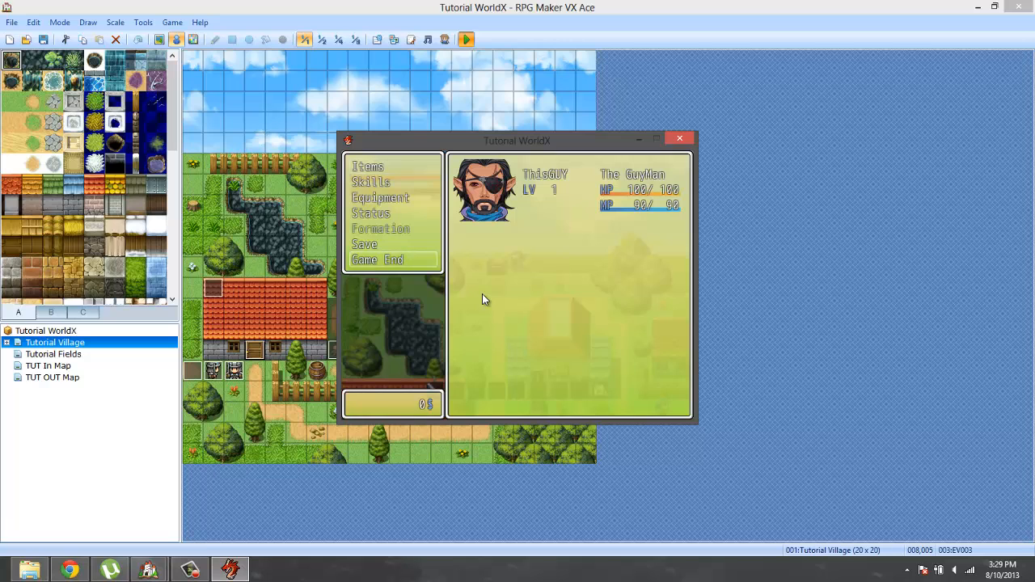
key("Return")
key("Escape")
key("Return")
key("Escape")
key("Escape")
key("Return")
key("Right")
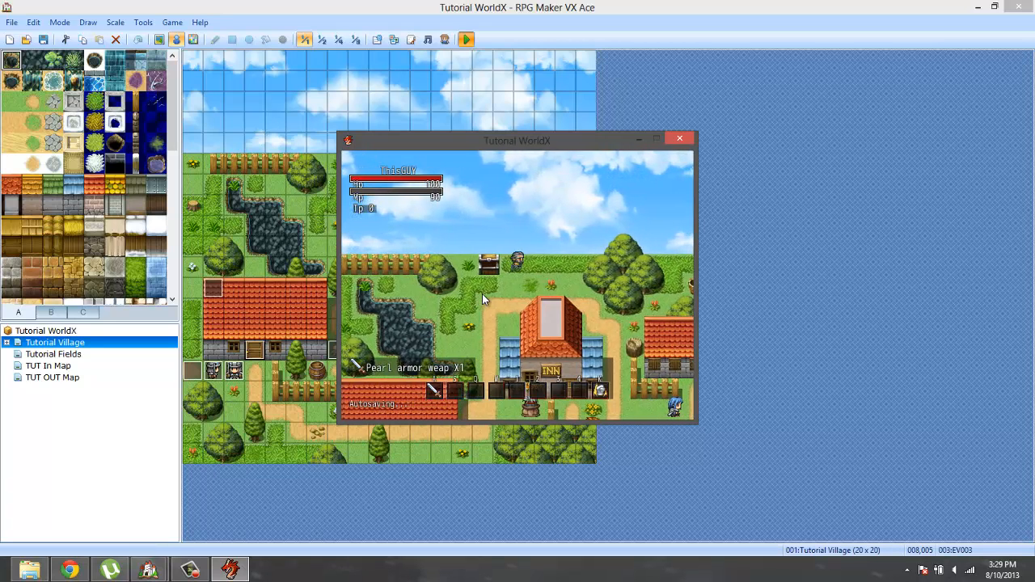
Equip Pearl armor weap in the character's Shield slot
key("Down")
key("Escape")
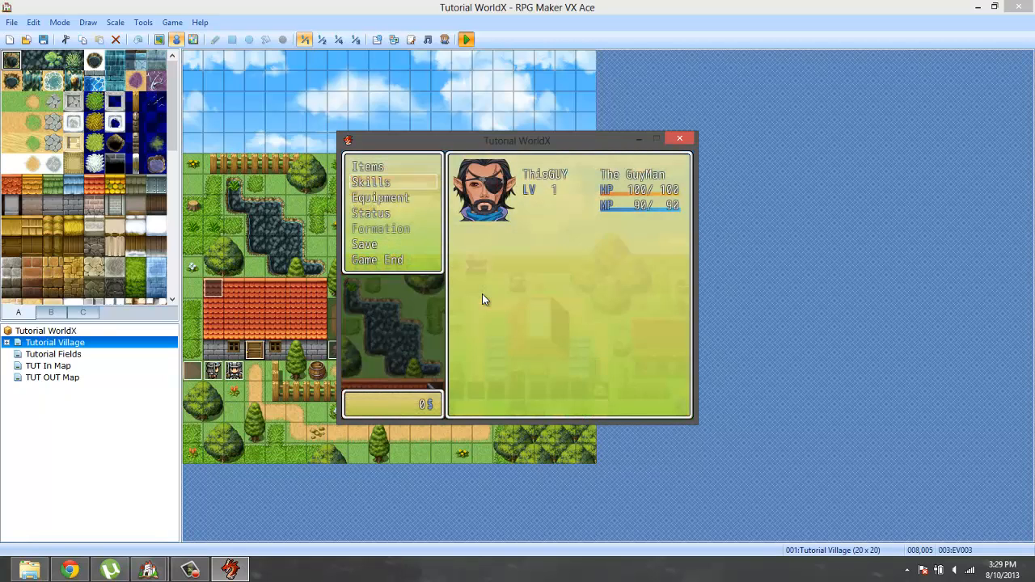
key("Down")
key("Return")
key("Return")
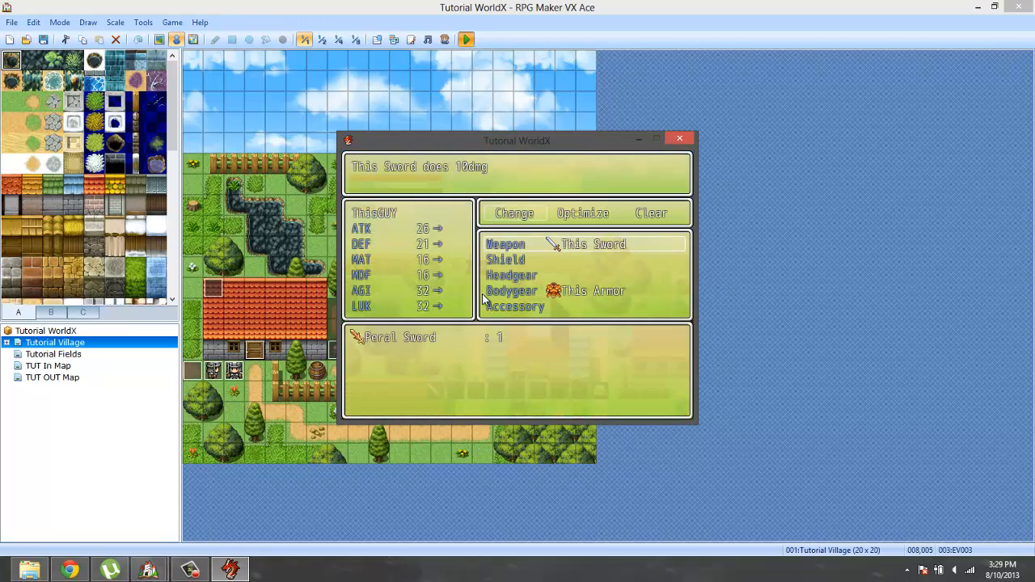
key("Down")
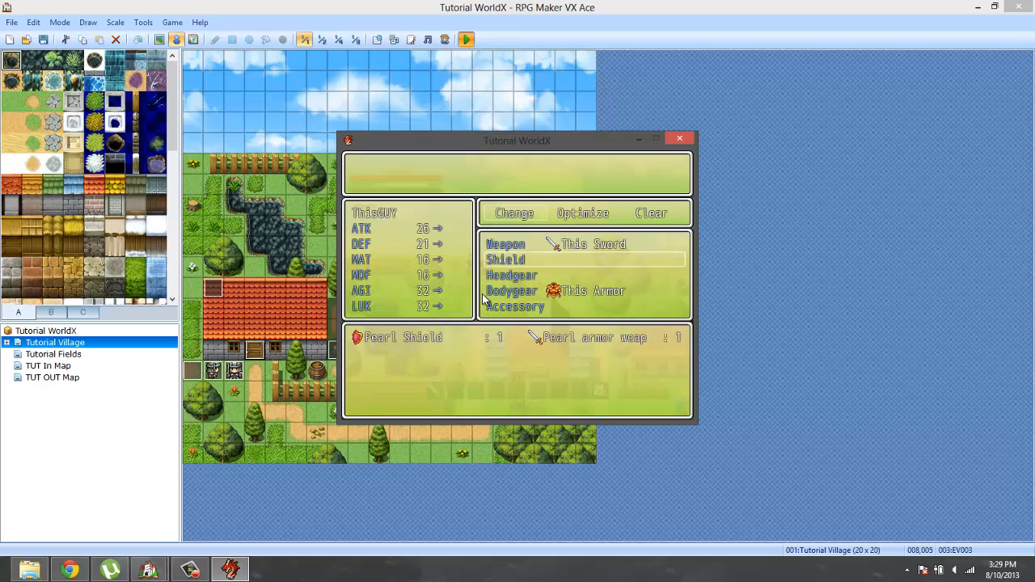
key("Return")
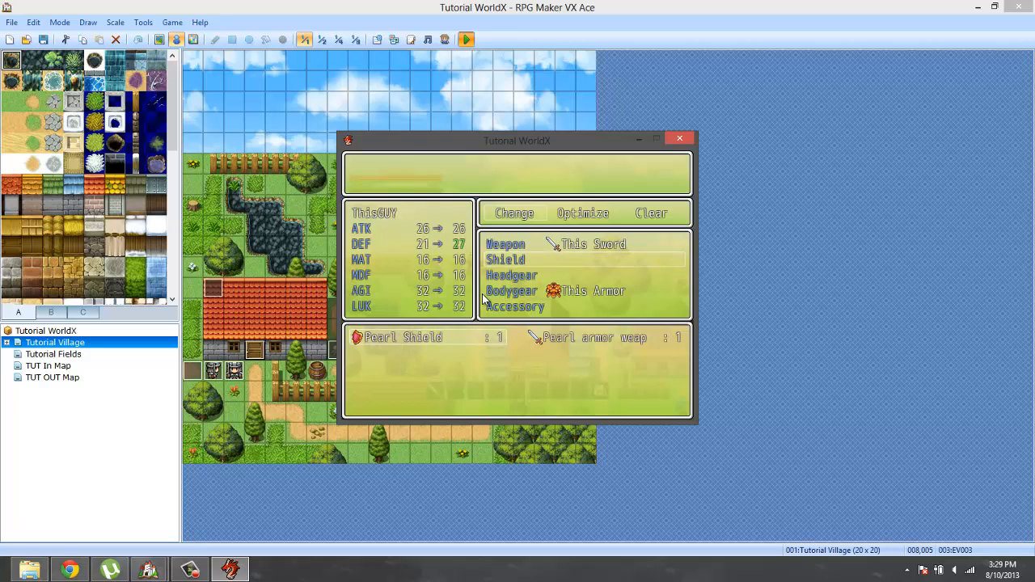
key("Right")
key("Return")
Equip Peral Sword in the Weapon slot and return to the village map
key("Up")
key("Return")
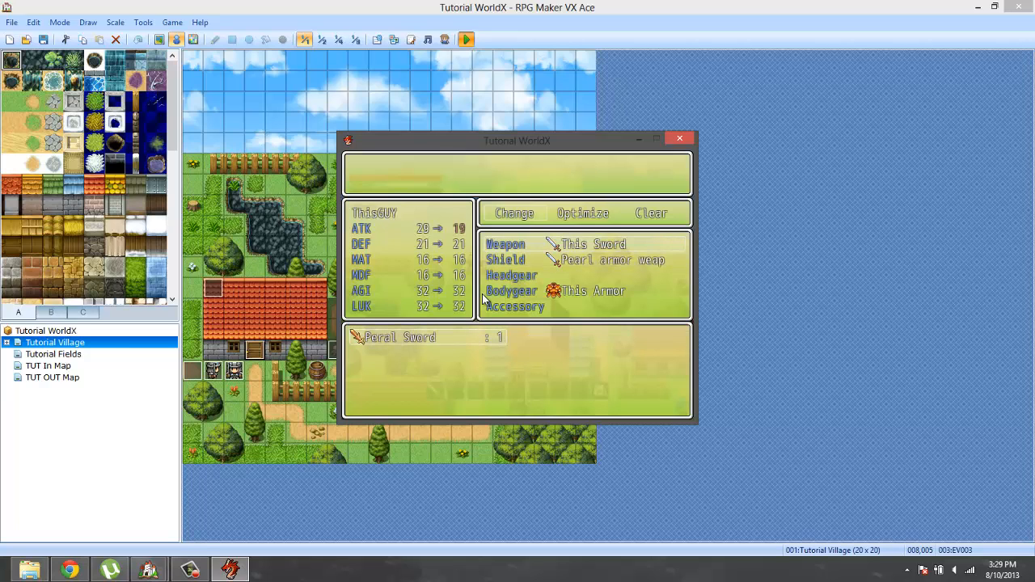
key("Return")
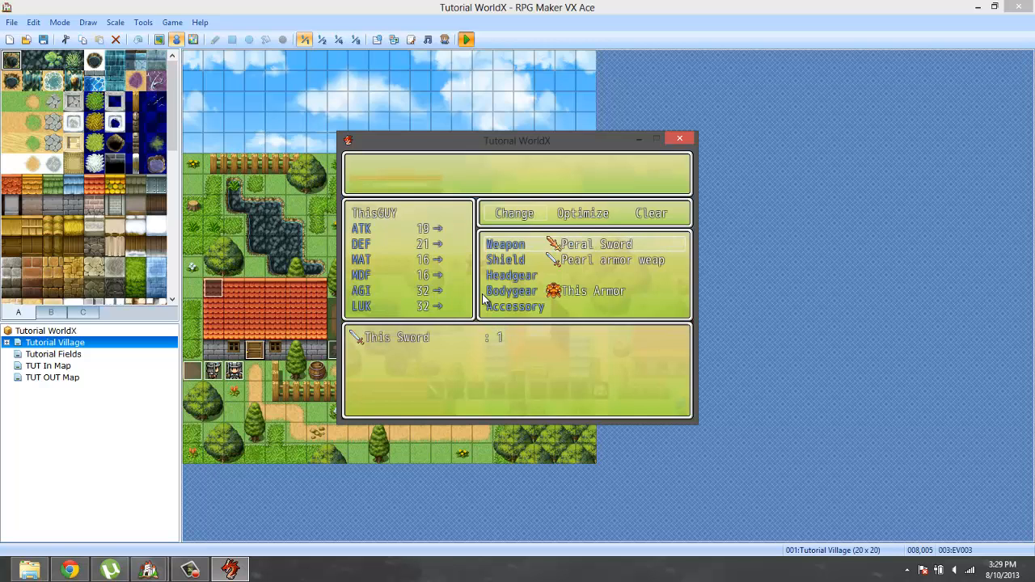
key("Escape")
key("Escape")
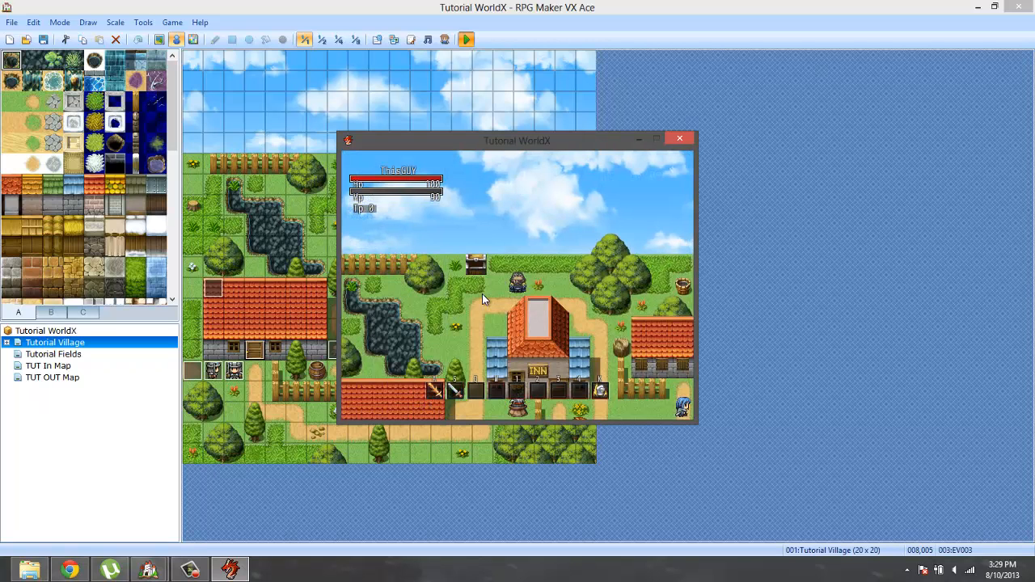
Try out the equipped Peral Sword and Pearl armor weap while moving back and forth near the chest
key("Left")
key("Left")
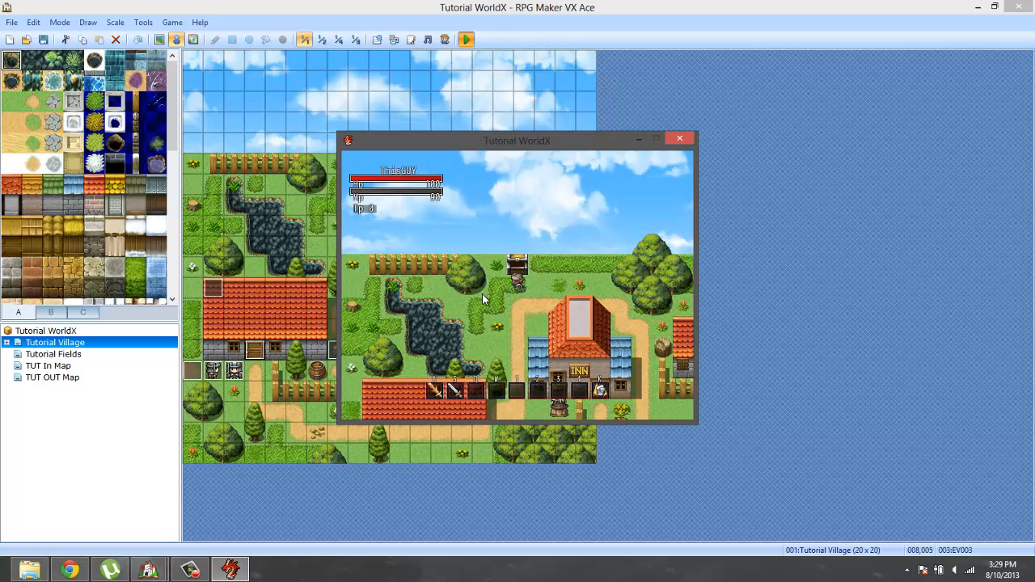
key("Right")
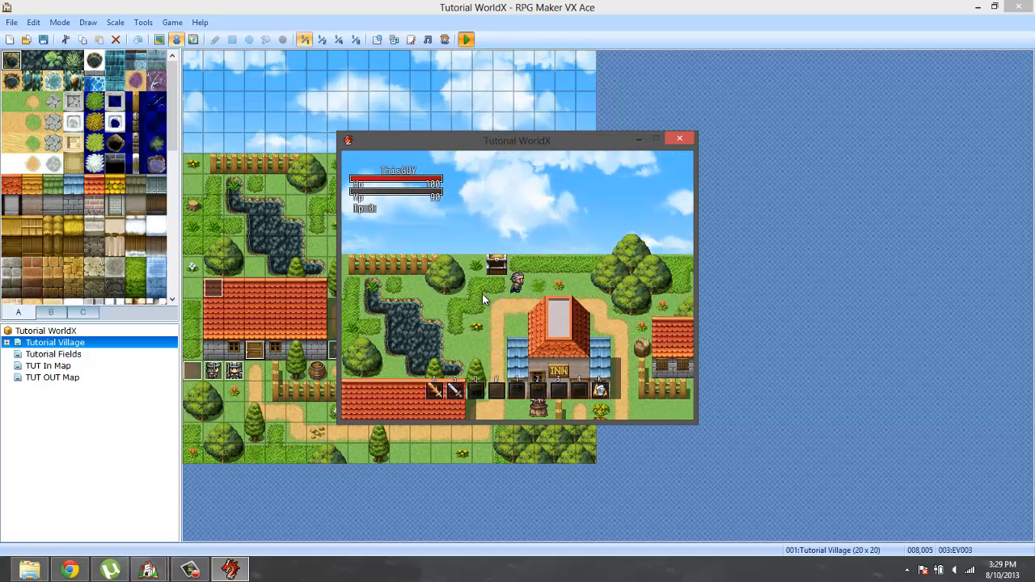
key("a")
key("Right")
key("Right")
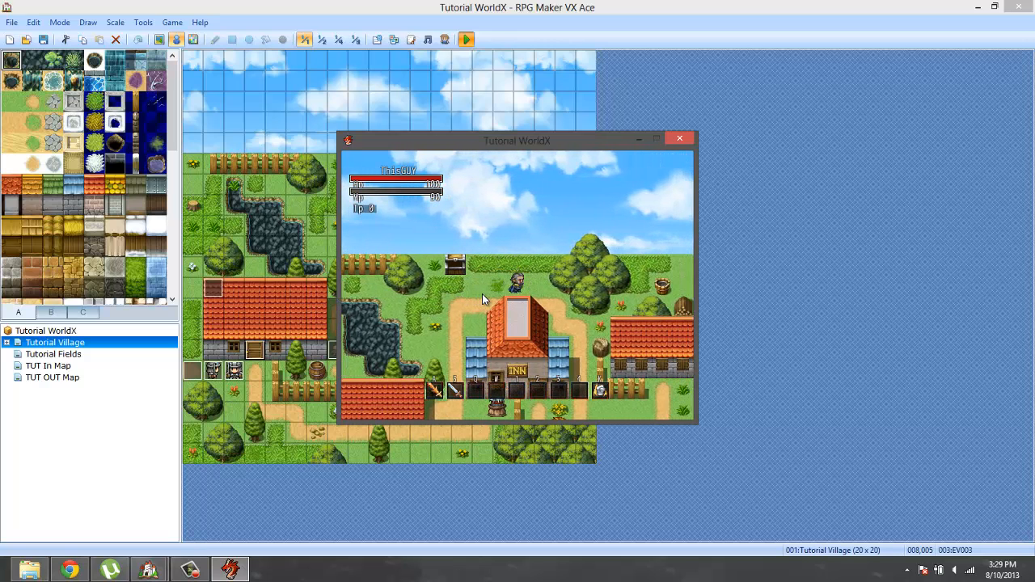
key("Left")
key("Left")
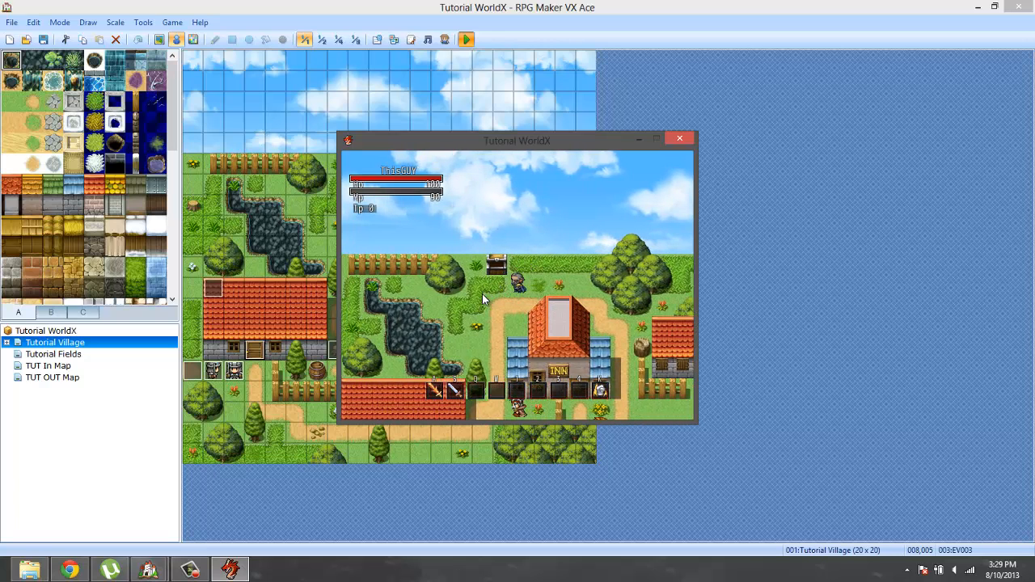
key("Left")
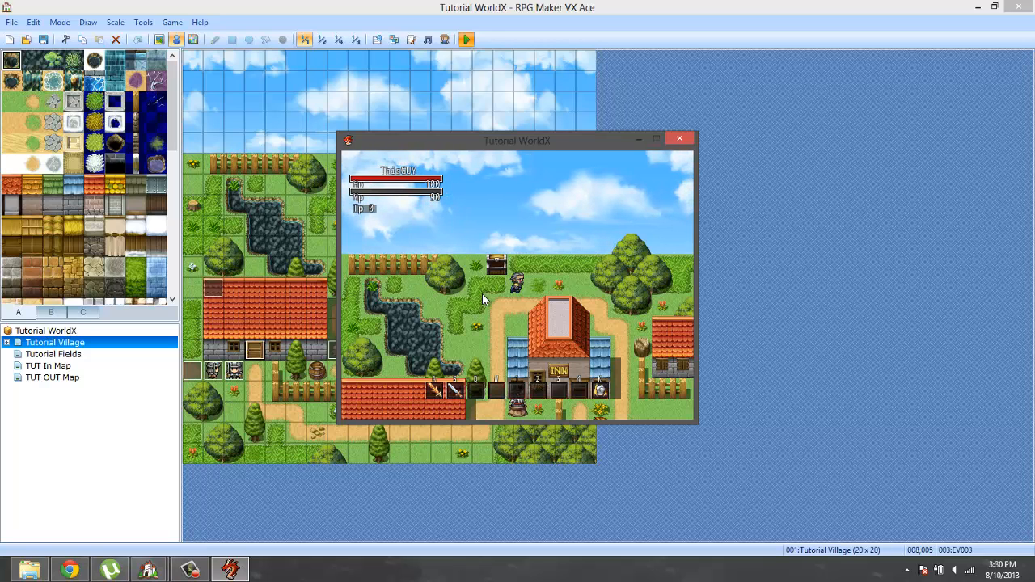
key("Right")
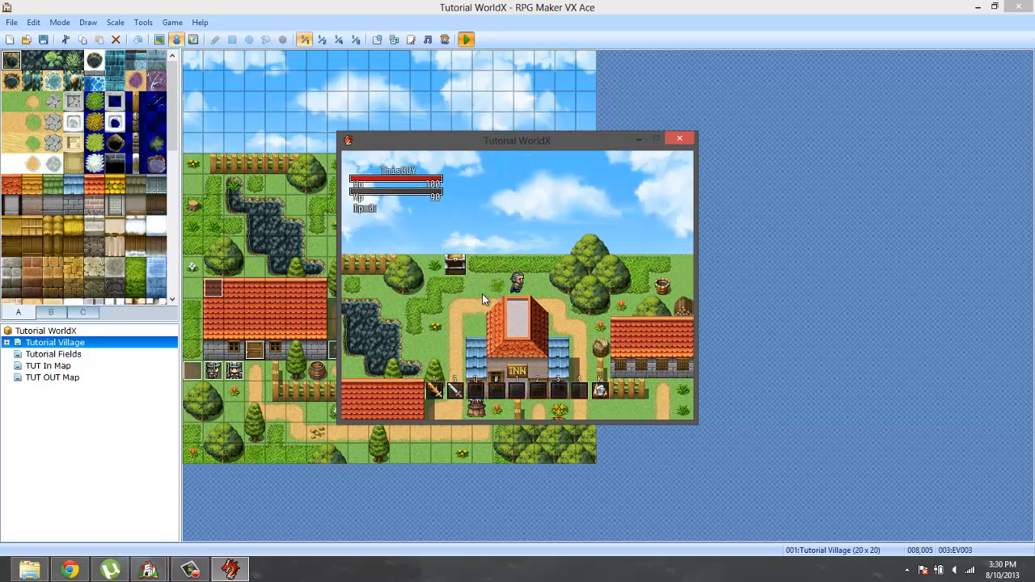
key("Left")
key("Left")
key("Left")
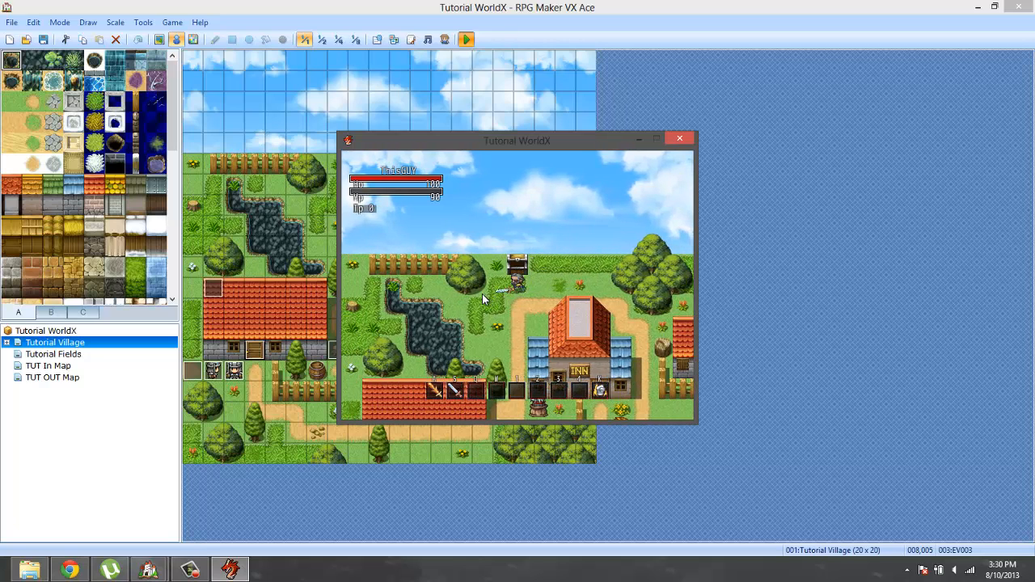
key("Up")
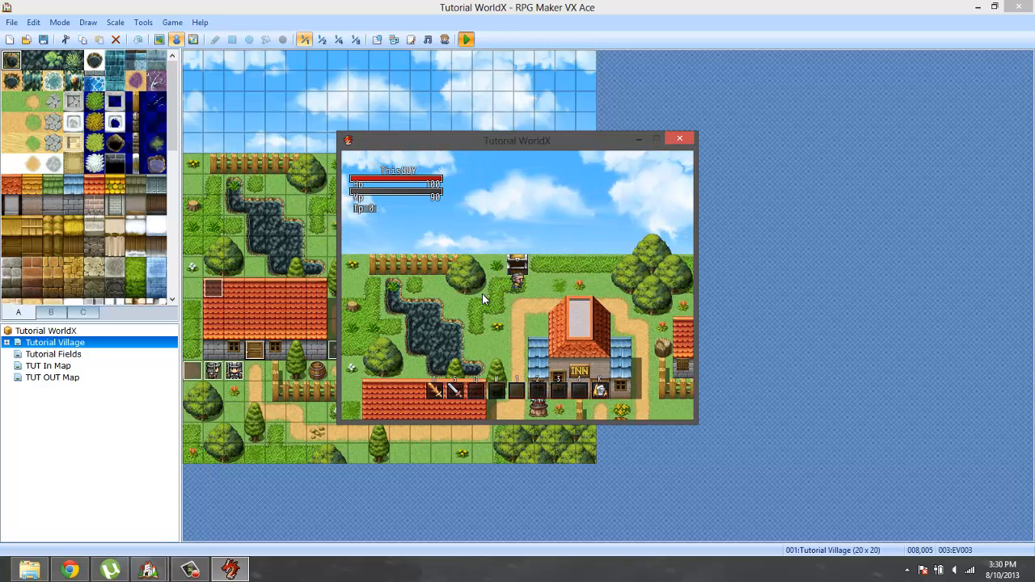
Walk around the inn to the village's southern path and attack with the Peral Sword facing south
key("Right")
key("Right")
key("Right")
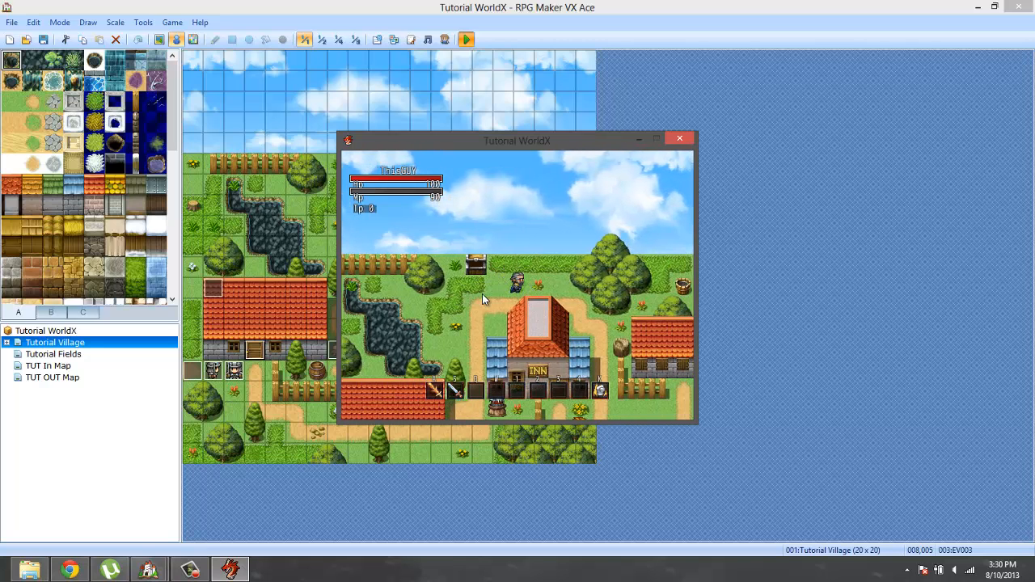
key("Down")
key("Down")
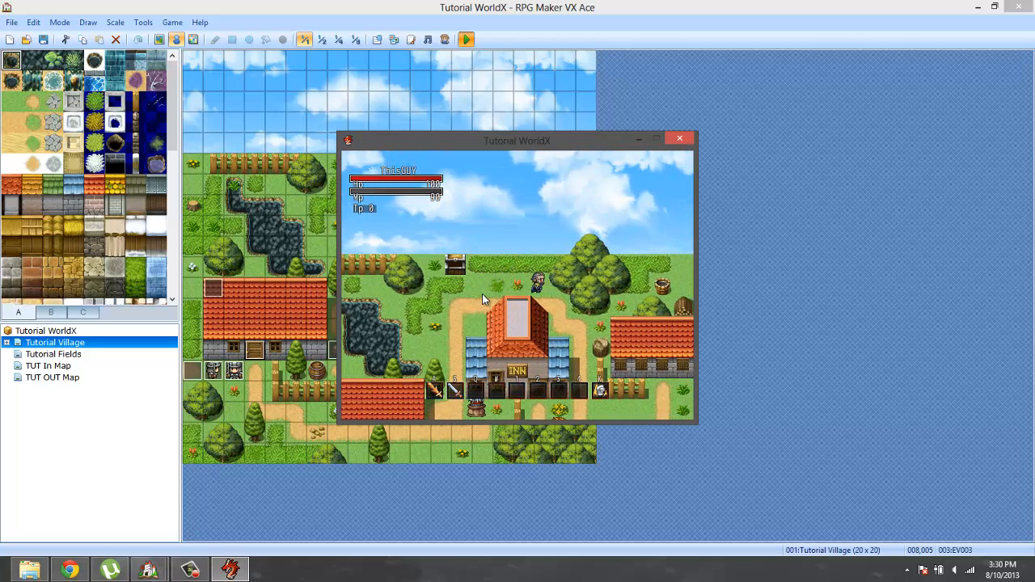
key("Down")
key("Down")
key("Down")
key("Down")
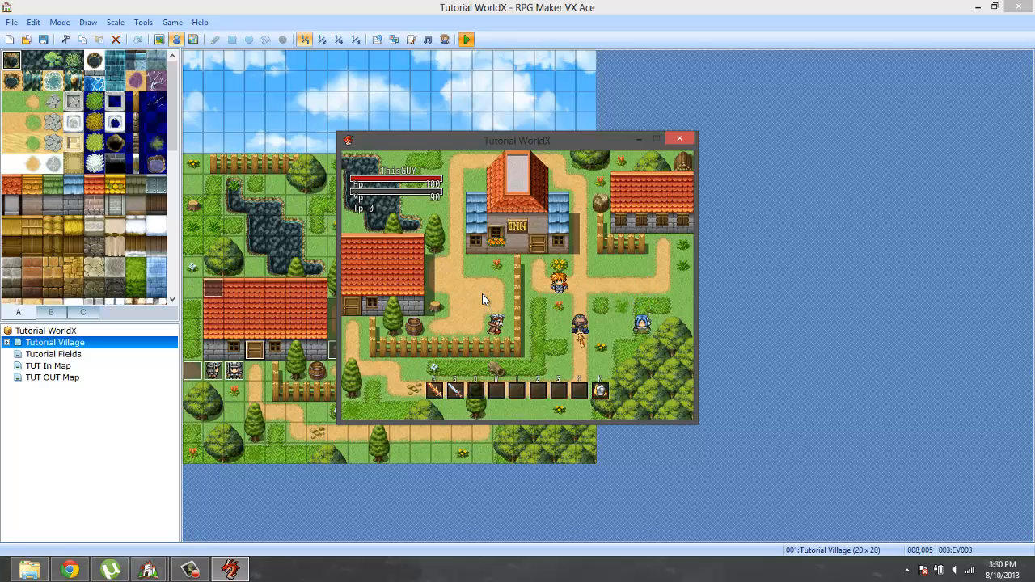
key("Down")
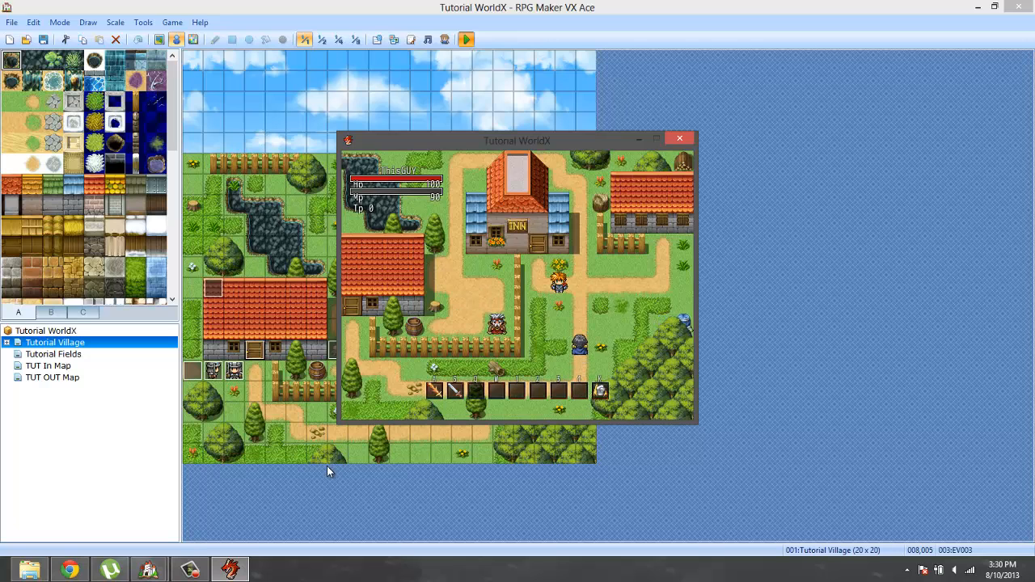
left_click(190, 569)
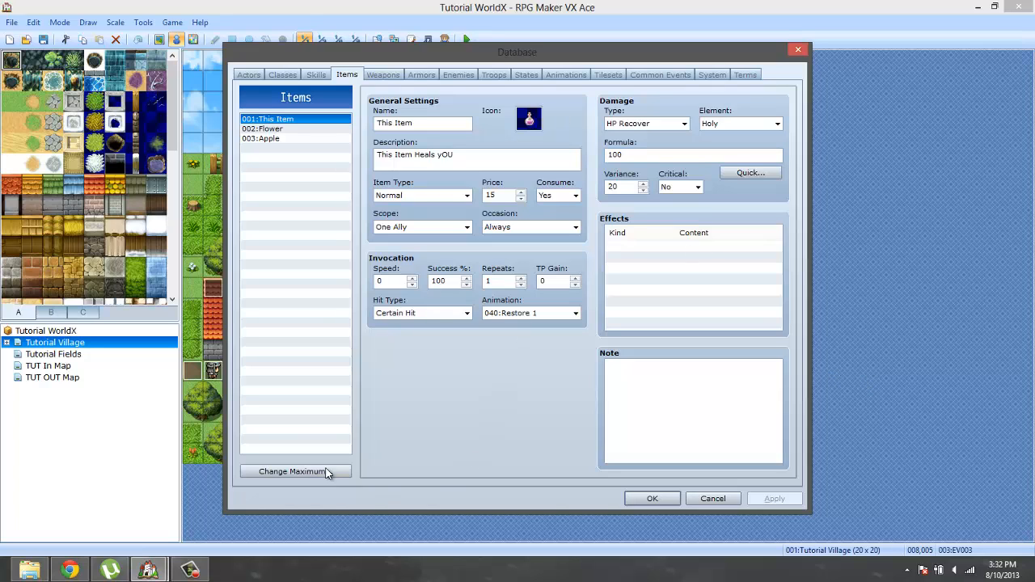
Set the maximum number of entries in the database's item list to 6
left_click(275, 470)
type("6")
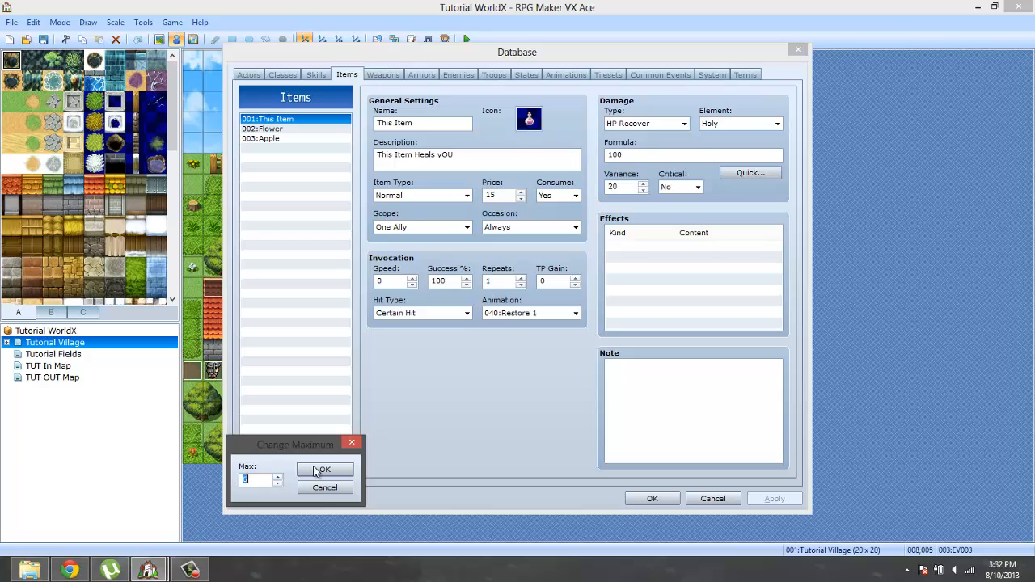
left_click(324, 469)
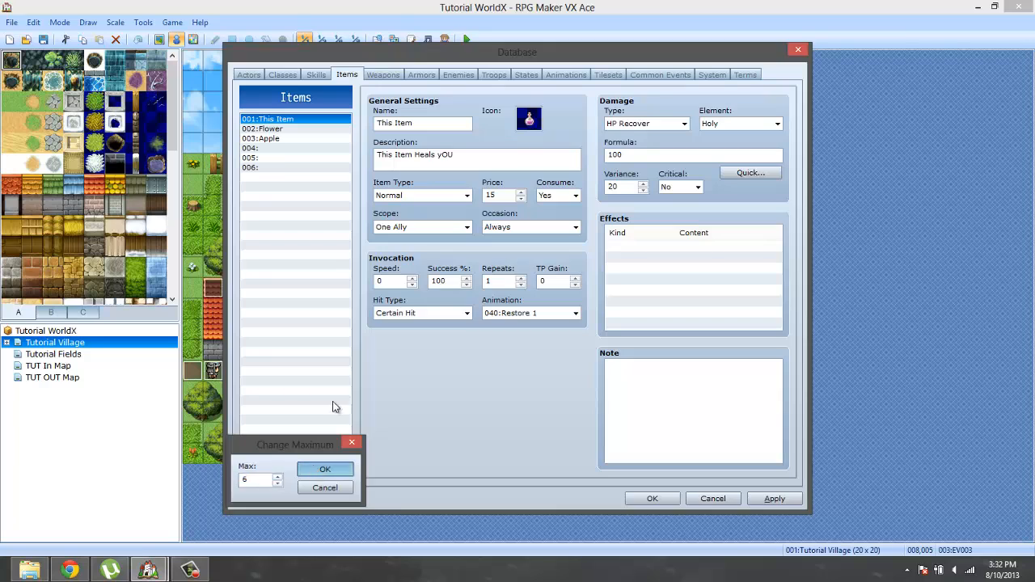
Select the empty item entry 005 in the expanded item list and save the database
left_click(273, 139)
left_click(273, 150)
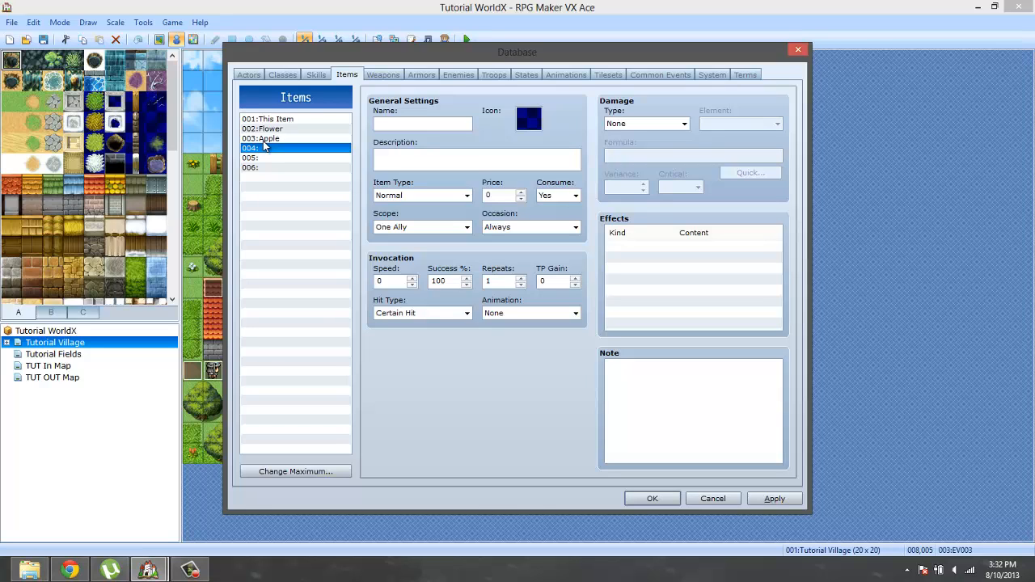
left_click(278, 157)
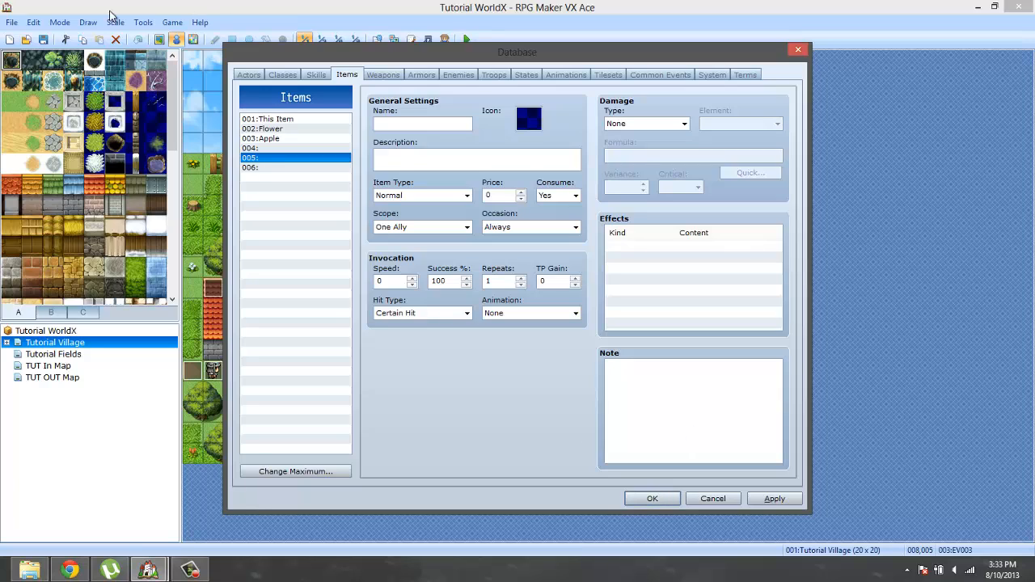
left_click(649, 498)
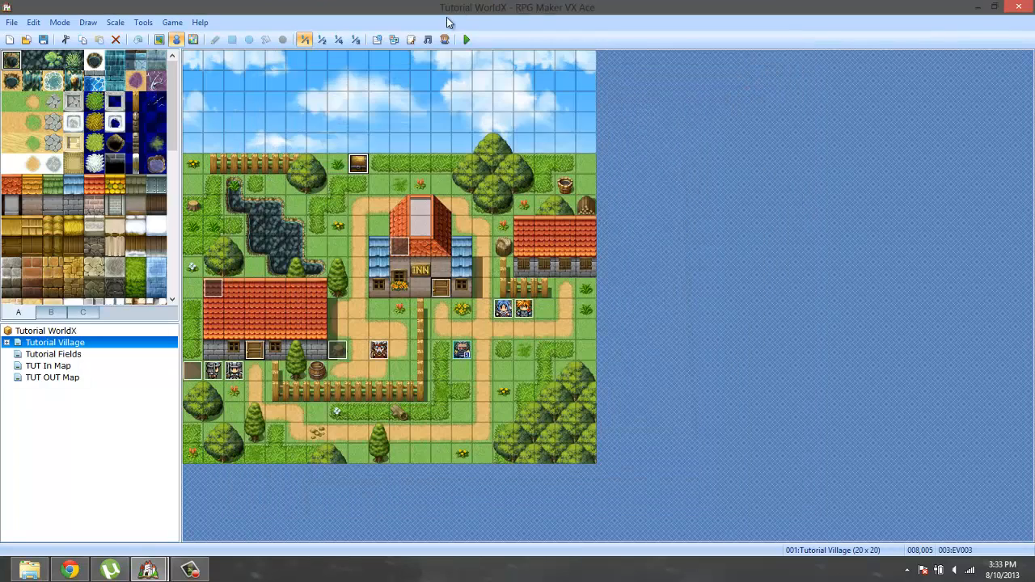
Copy the complete tool settings block, from User Graphic to Tool Combo Tool, out of the Pearl Documentation script
left_click(410, 39)
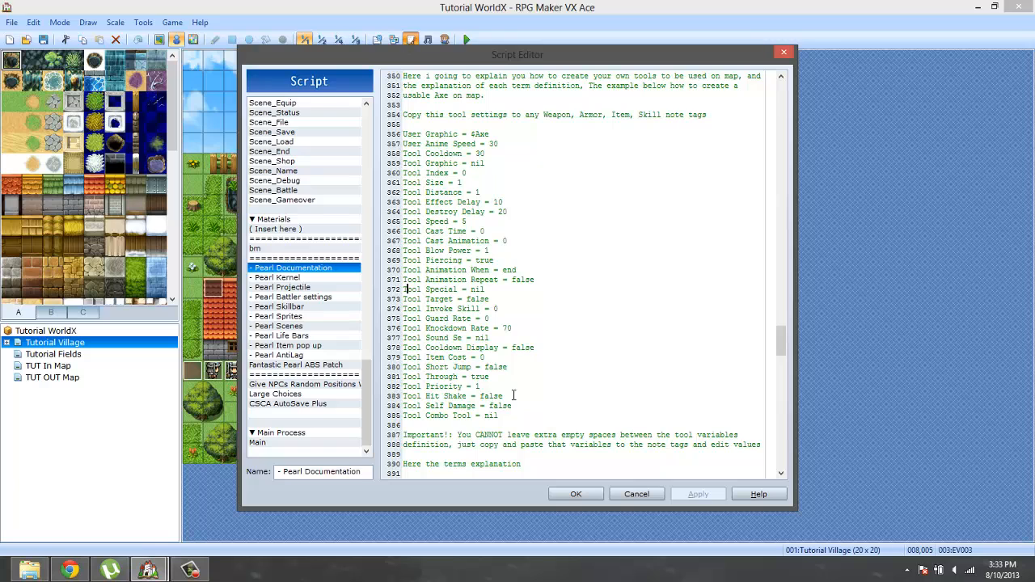
left_click_drag(505, 414, 403, 135)
right_click(426, 154)
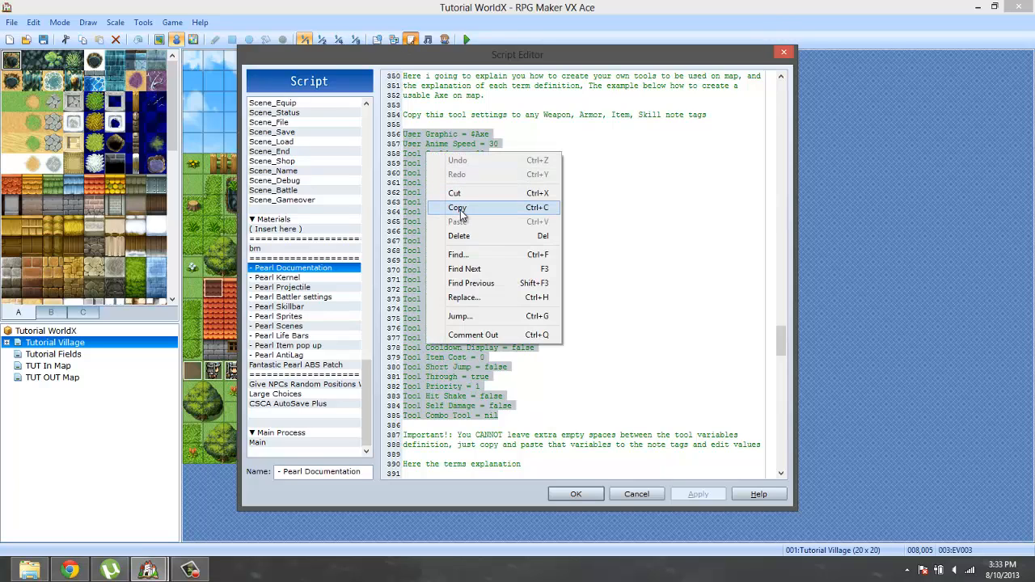
left_click(457, 206)
left_click(491, 344)
Review the tool term explanations in Pearl Documentation, focusing on Tool Special and its hook, area and spiral options
scroll(486, 347, "down", 13)
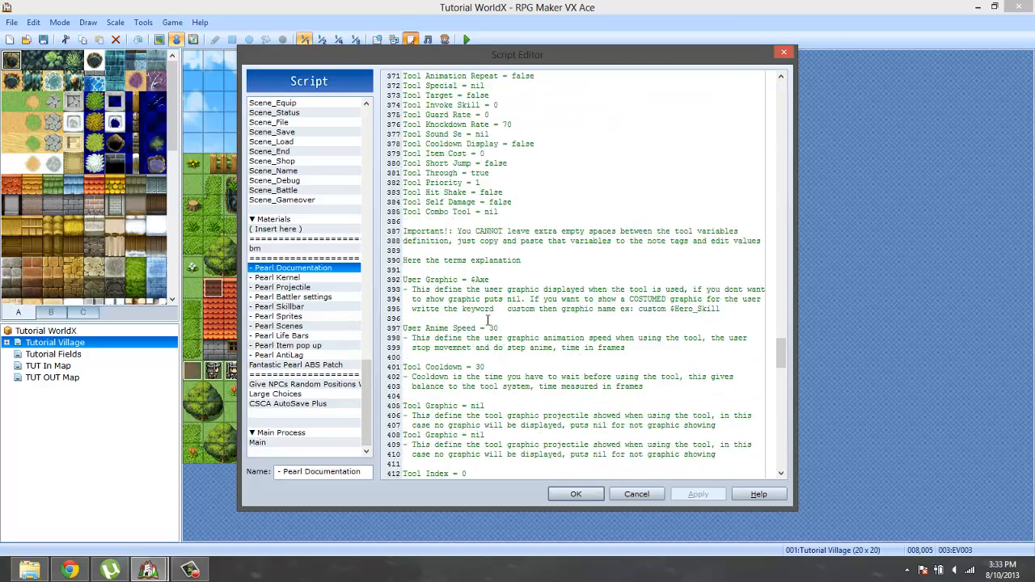
left_click_drag(776, 358, 774, 373)
scroll(772, 372, "down", 4)
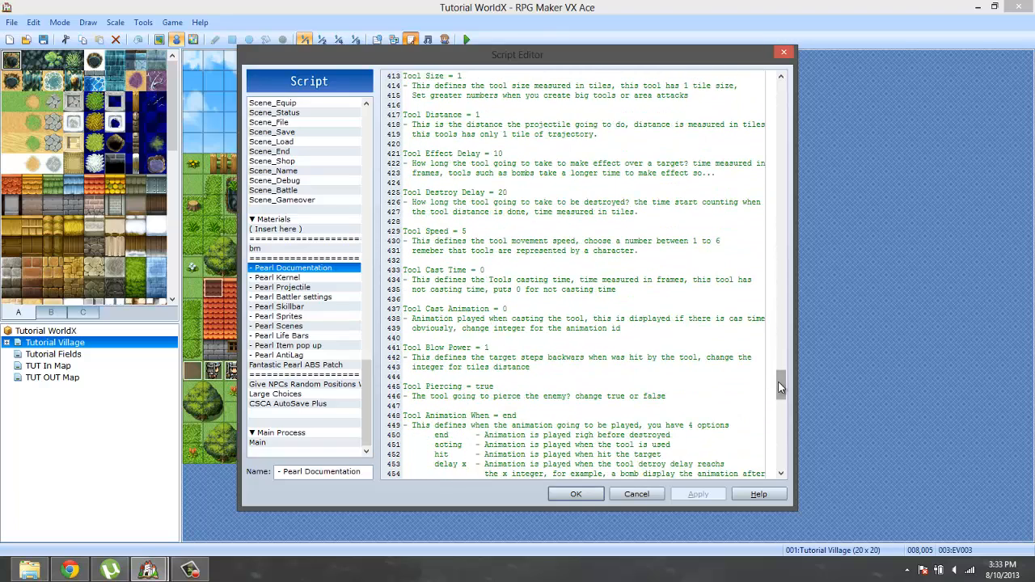
left_click_drag(778, 381, 777, 401)
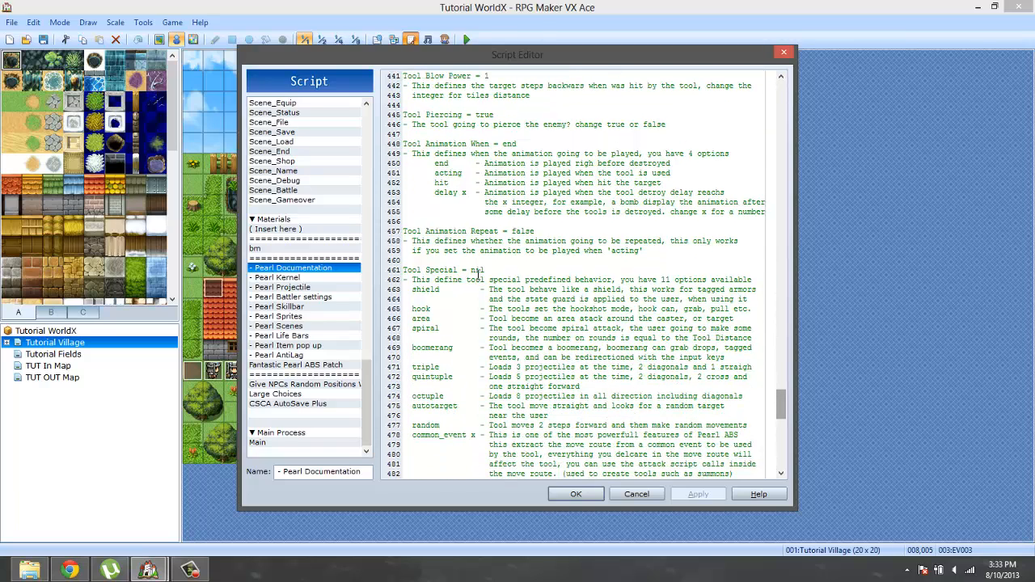
left_click_drag(404, 269, 490, 269)
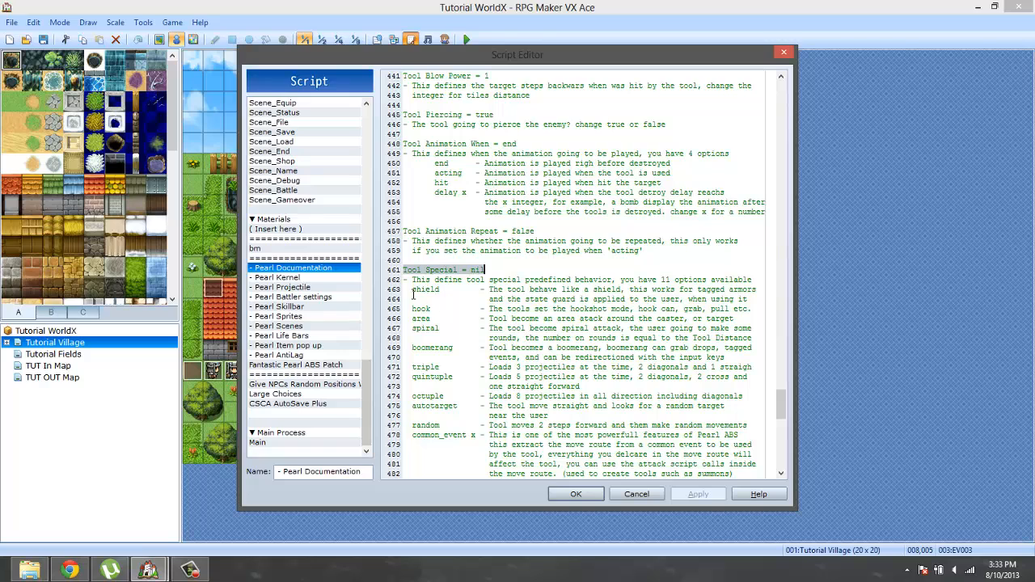
mouse_move(412, 308)
left_mouse_down()
mouse_move(440, 308)
mouse_move(434, 326)
mouse_move(439, 318)
mouse_move(413, 318)
mouse_move(426, 328)
mouse_move(412, 329)
left_mouse_up()
left_click(434, 318)
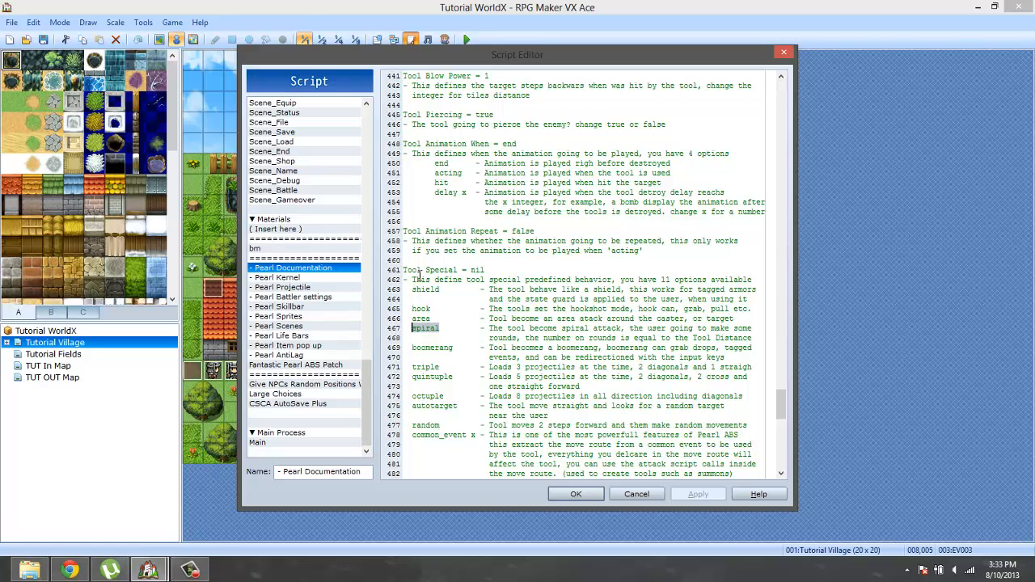
left_click_drag(488, 328, 765, 339)
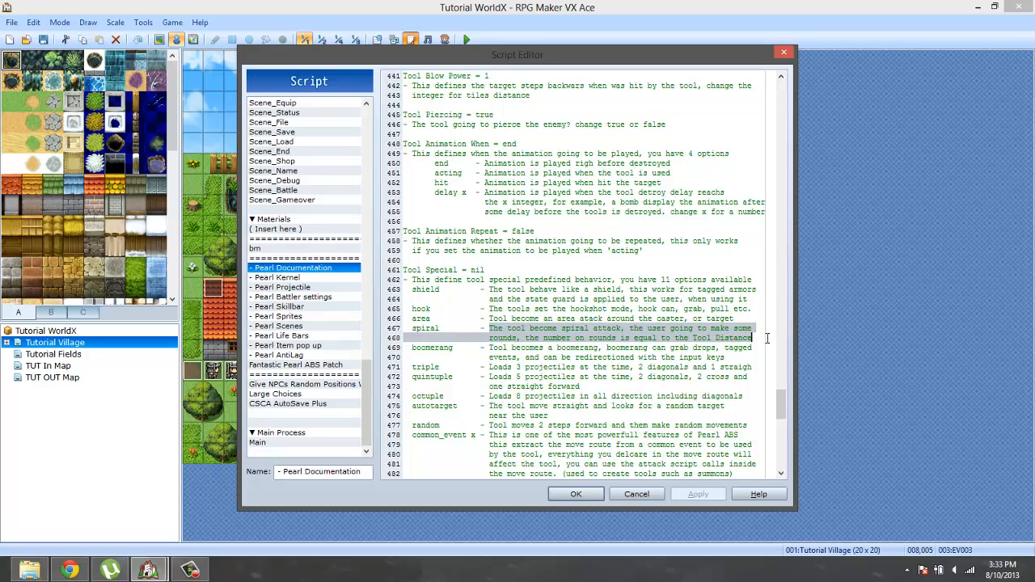
left_click(429, 338)
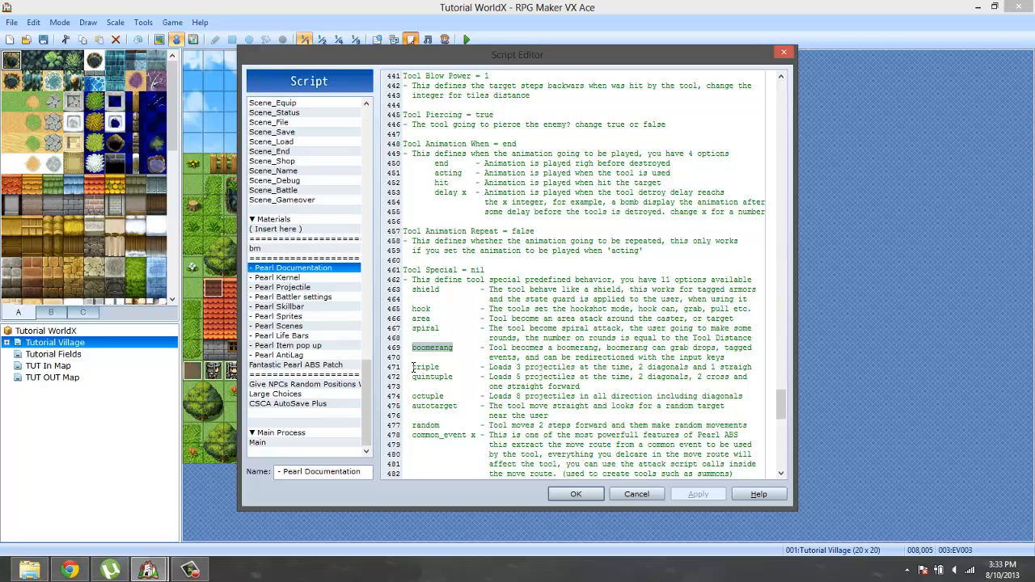
Examine the remaining Tool Special options, including triple, quintuple, octuple, autotarget, random and common_event x, and revisit boomerang
left_click_drag(411, 367, 446, 366)
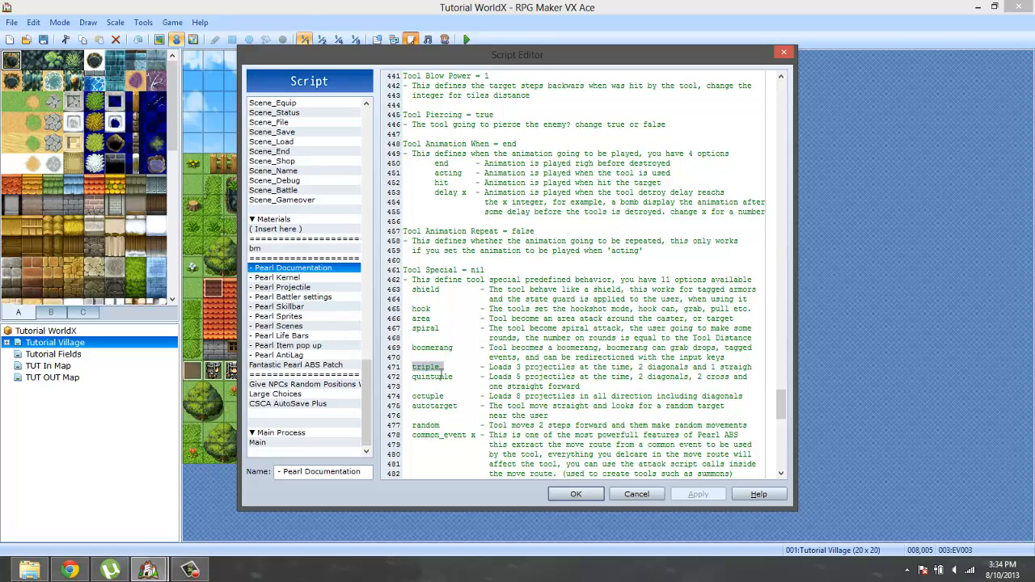
left_click_drag(462, 377, 410, 406)
left_click(466, 408)
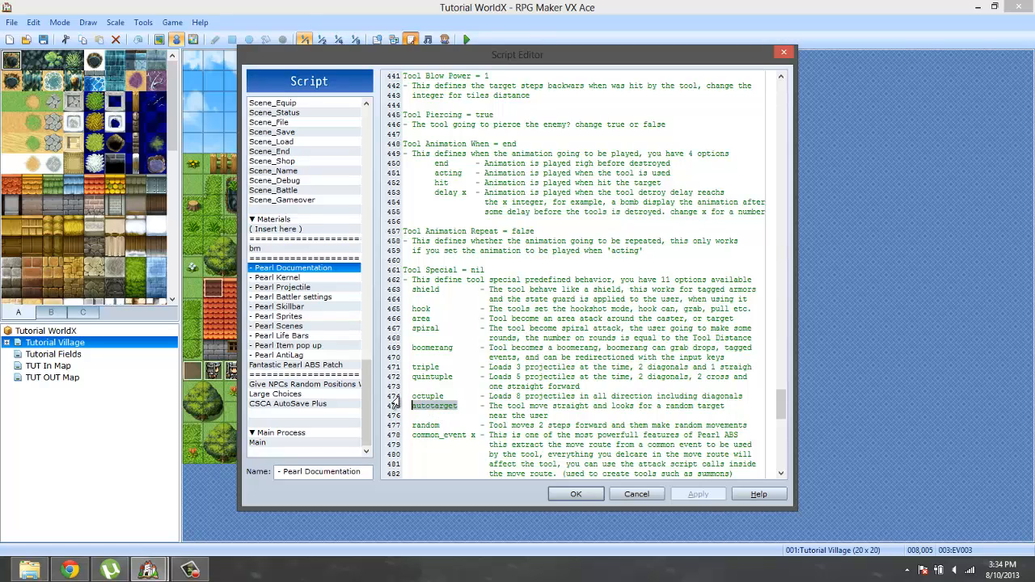
left_click_drag(458, 426, 422, 425)
left_click(448, 442)
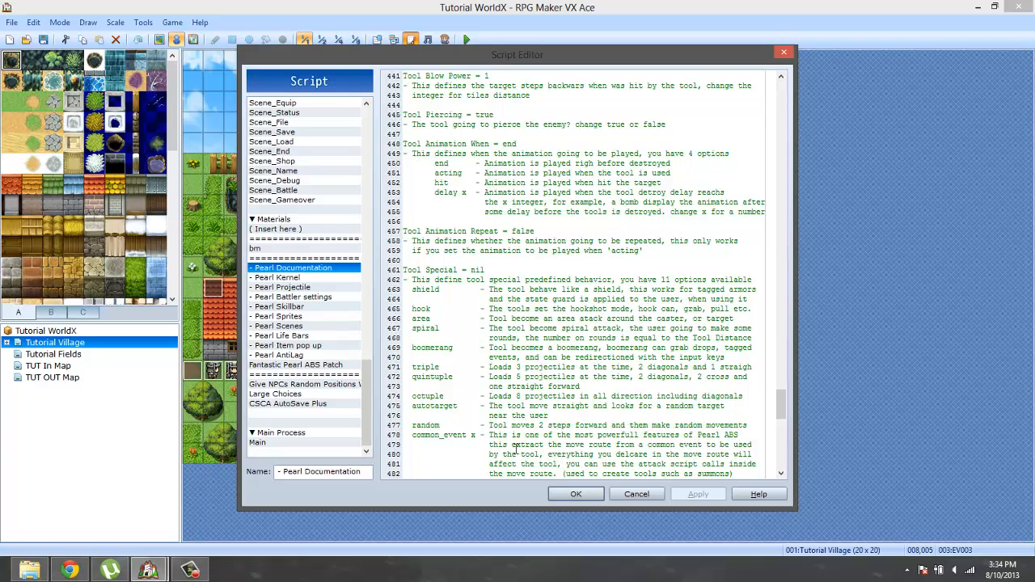
scroll(501, 421, "down", 3)
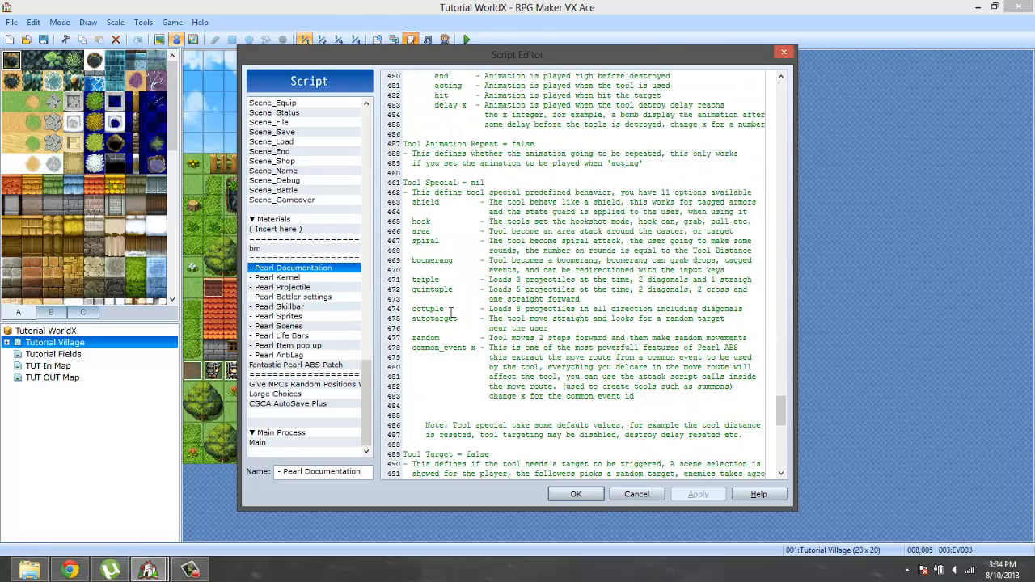
left_click_drag(452, 261, 436, 261)
left_click(457, 280)
Leave the scripts, reopen the database at item 005 and assign it the boomerang icon
left_click(642, 494)
left_click(146, 23)
left_click(150, 35)
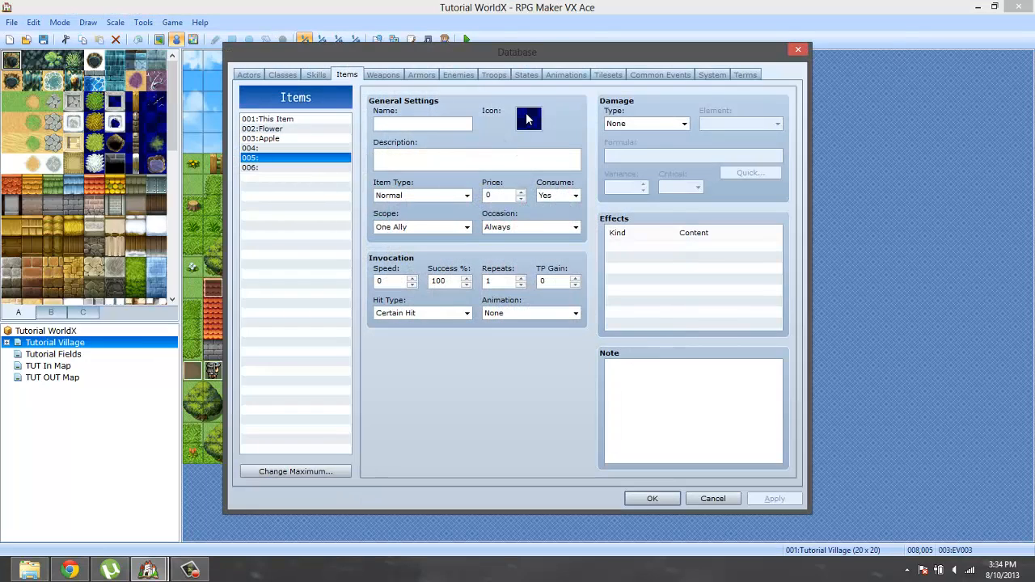
double_click(527, 120)
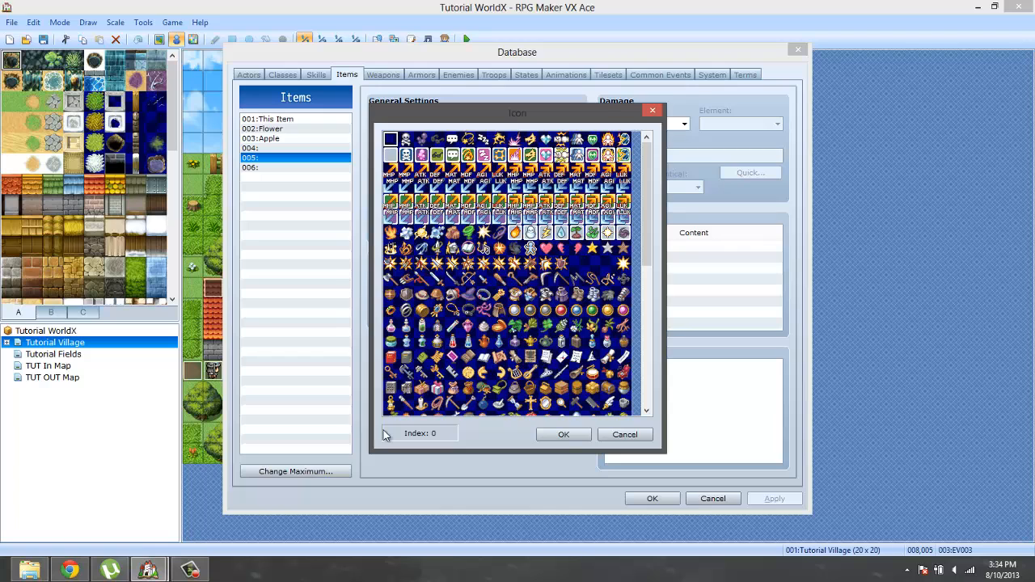
left_click(426, 328)
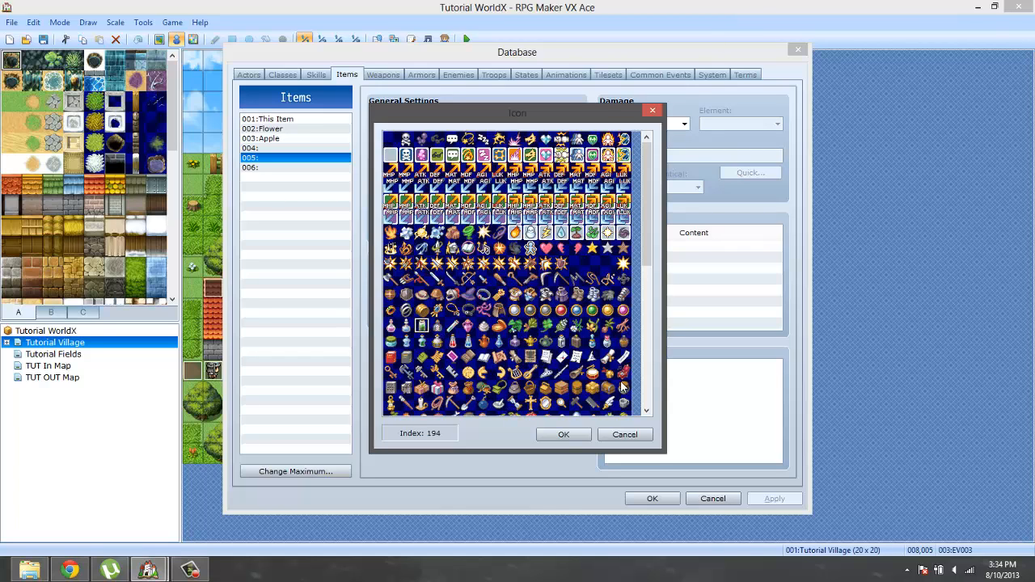
double_click(546, 283)
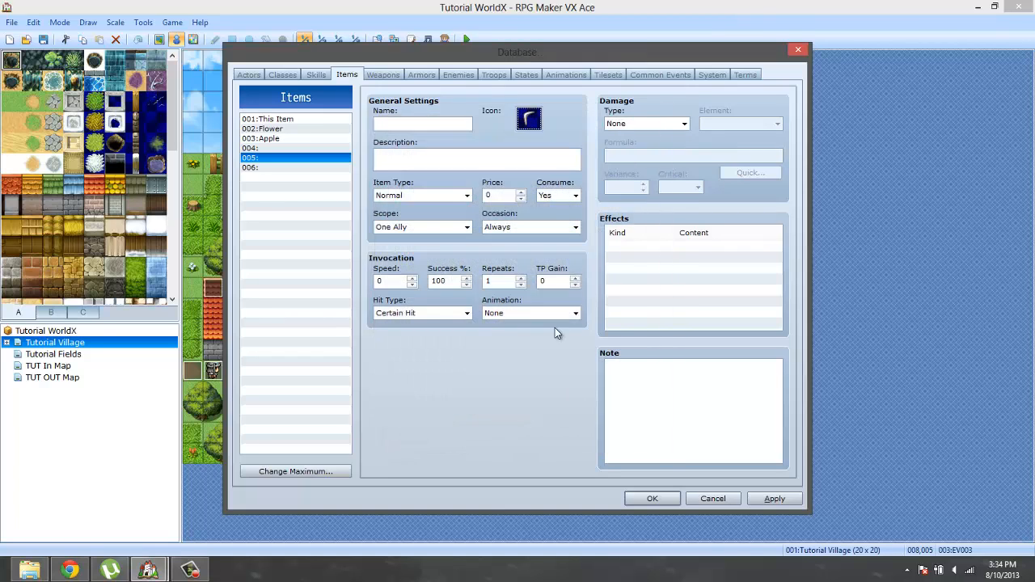
Paste the copied tool settings block into the note of item 005
left_click(638, 370)
right_click(641, 372)
left_click(700, 429)
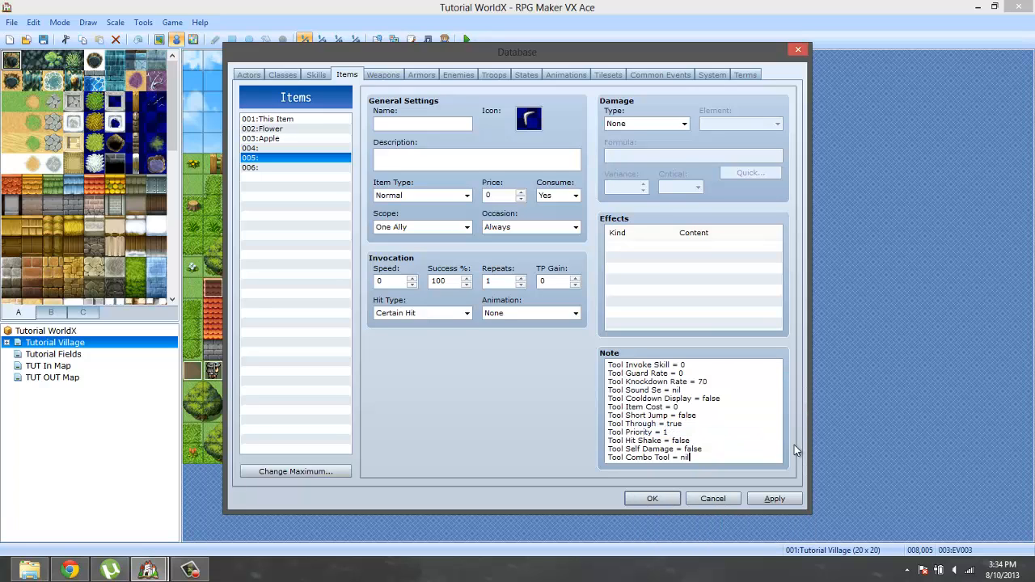
Look through the pasted tool tags in item 005's note, from User Graphic to Tool Combo Tool
left_click_drag(608, 441, 693, 460)
left_click(679, 440)
left_click_drag(693, 417, 687, 339)
left_click(679, 449)
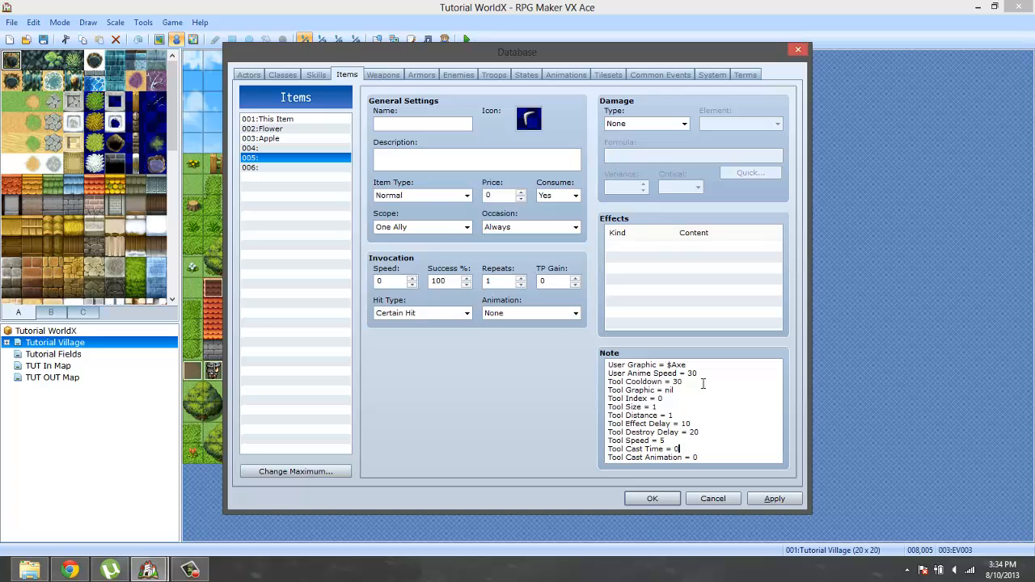
left_click_drag(704, 393, 703, 479)
left_click(704, 439)
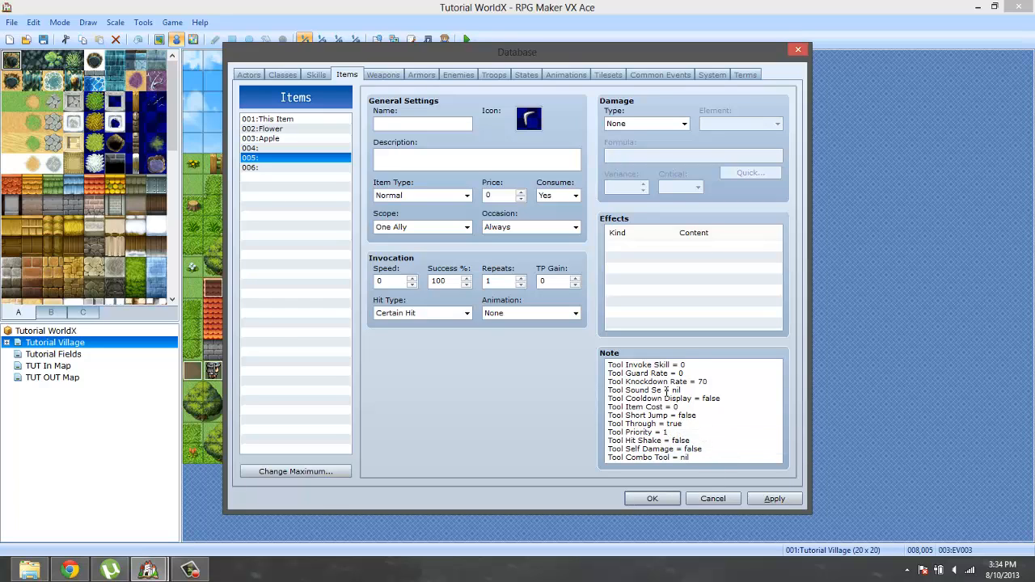
left_click_drag(677, 375, 681, 357)
left_click(700, 437)
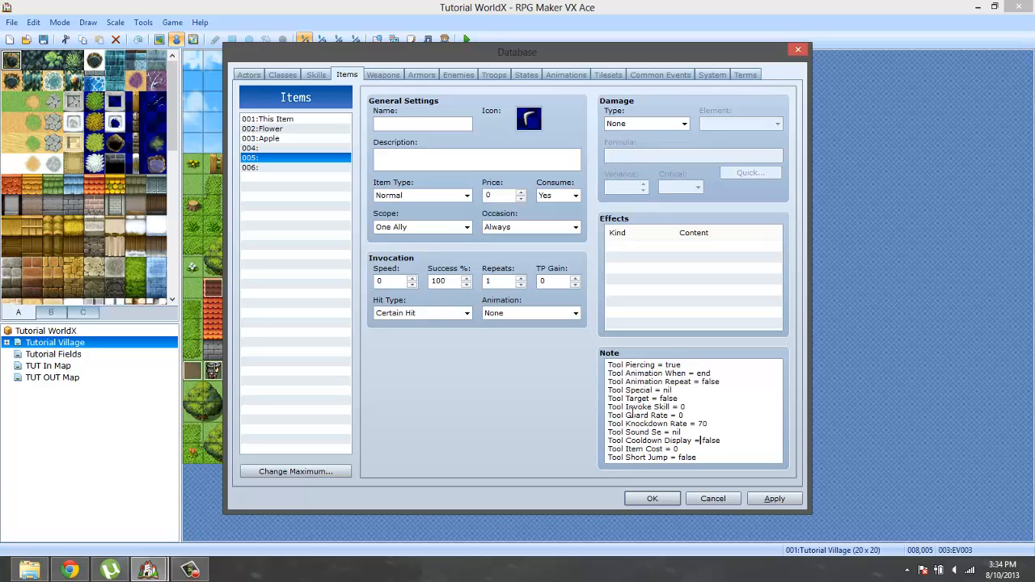
Go to the Tool Special tag, name item 005 jhgfj and save the database
left_click(674, 391)
type("jhgfj")
left_click(630, 502)
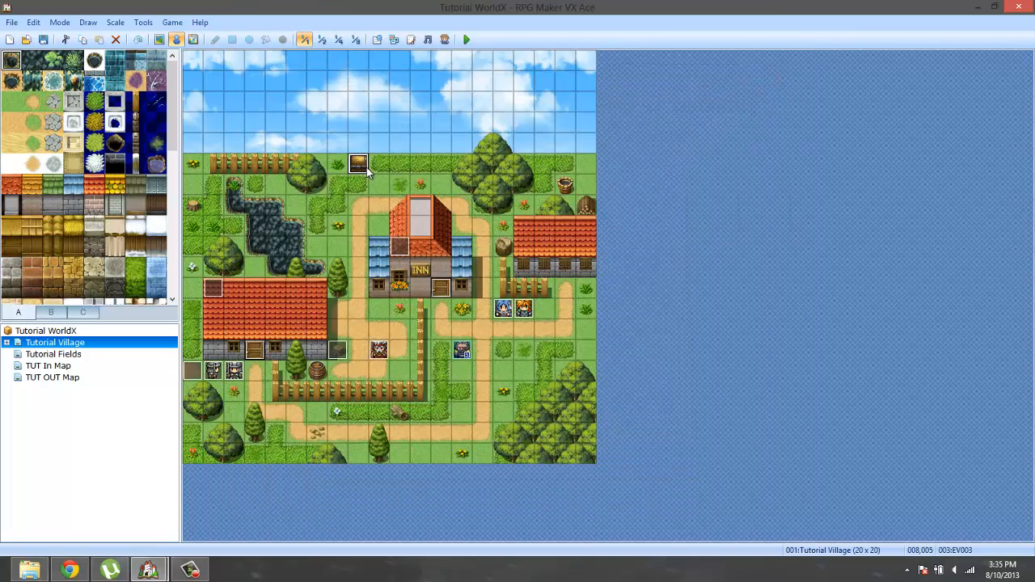
Add a Change Items command at the end of chest event EV003 that increases item jhgfj by 1, and save the event
double_click(363, 172)
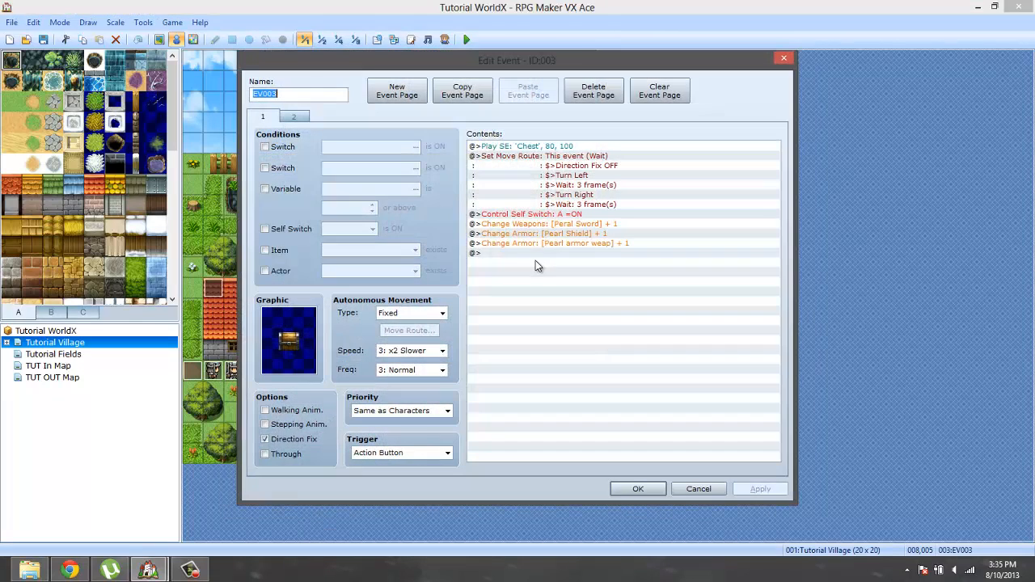
left_click(532, 255)
right_click(529, 252)
left_click(551, 260)
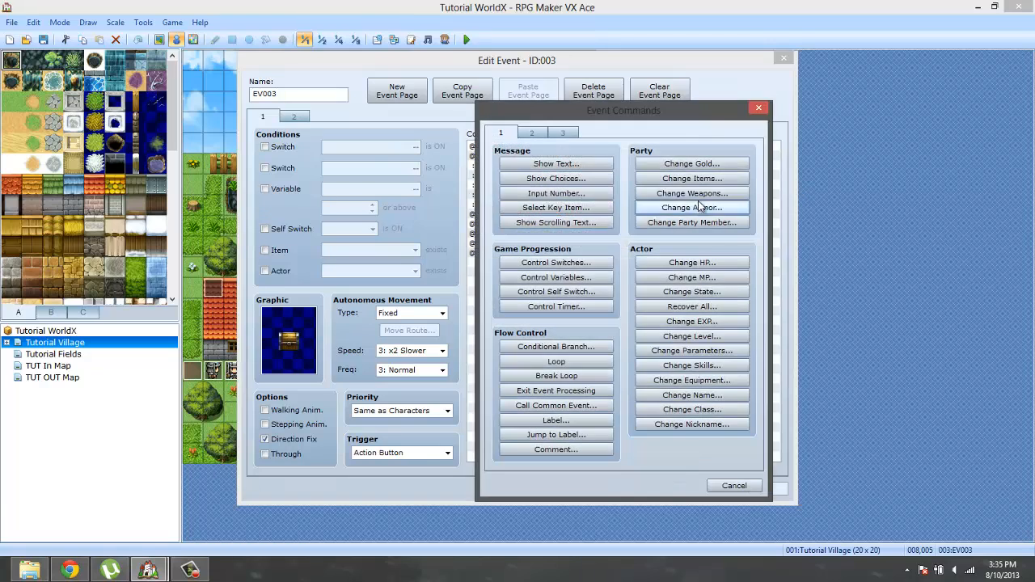
left_click(690, 179)
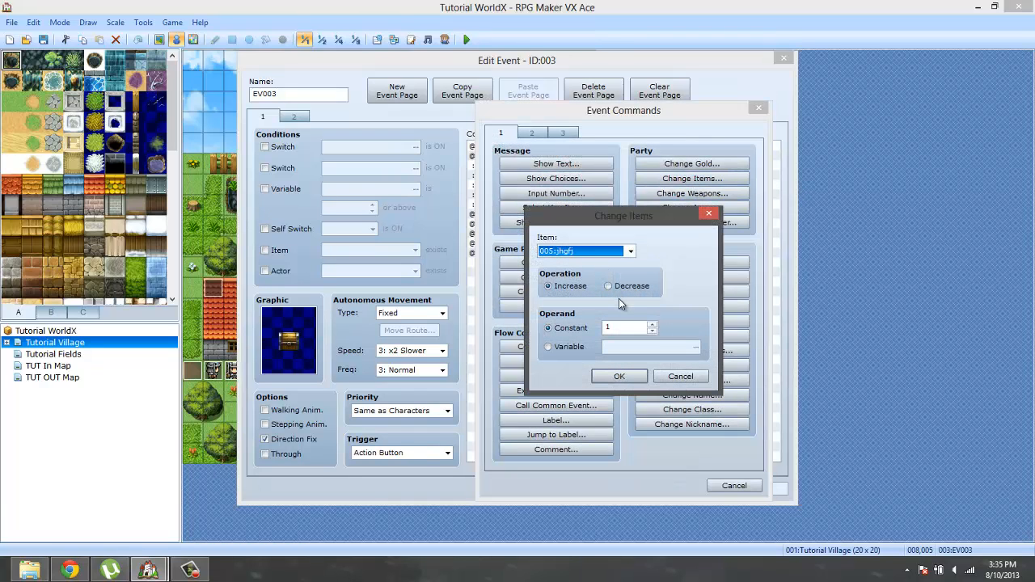
left_click(622, 377)
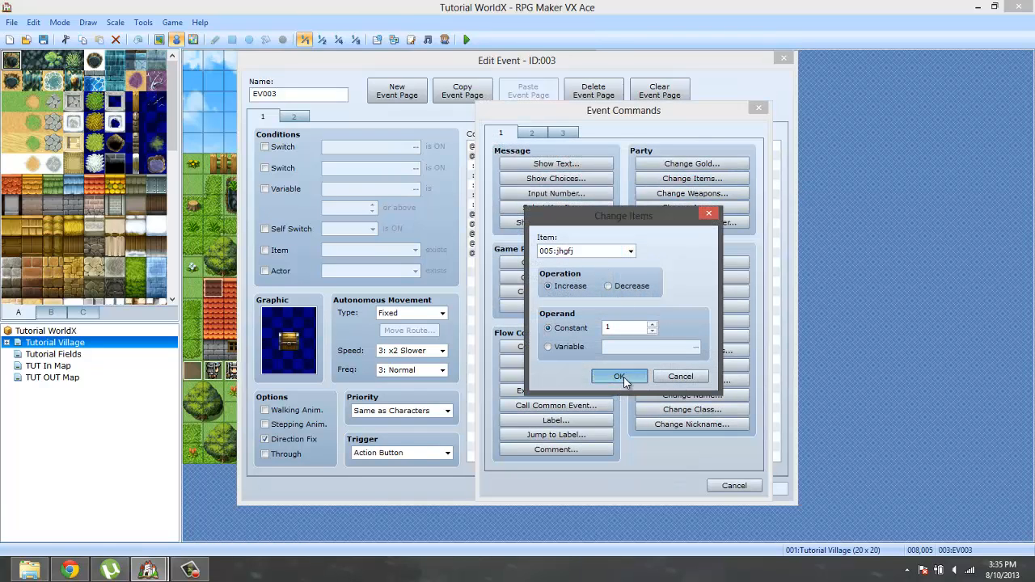
left_click(628, 489)
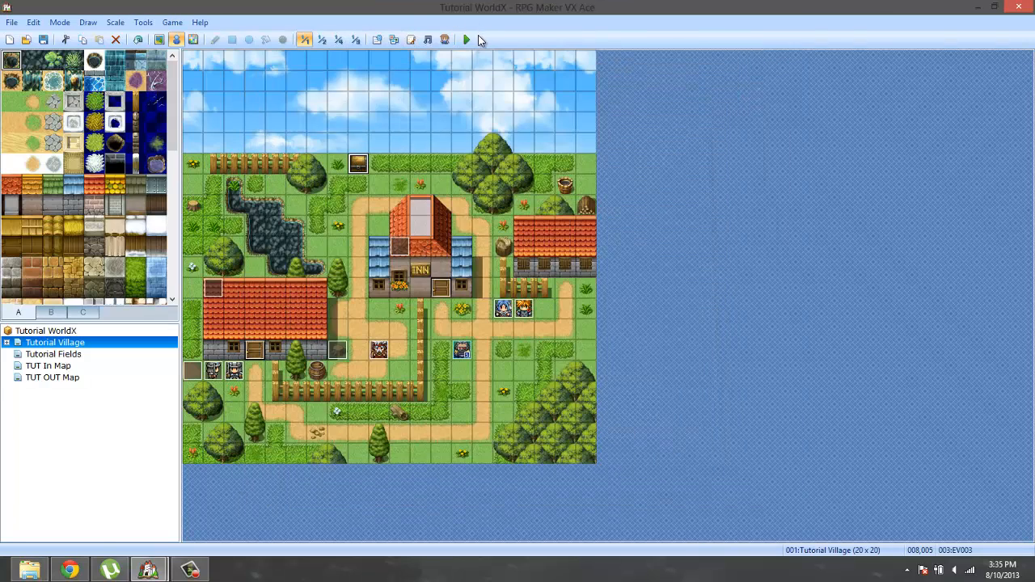
Start a playtest, enter the village and walk north around the inn to open the chest
left_click(467, 40)
left_click(474, 316)
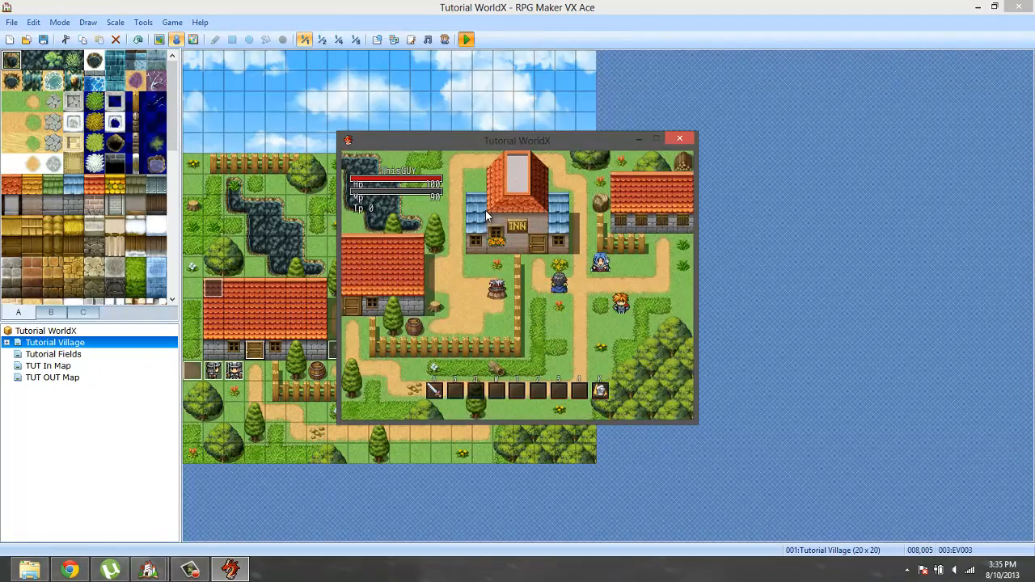
key("Up")
key("a")
key("a")
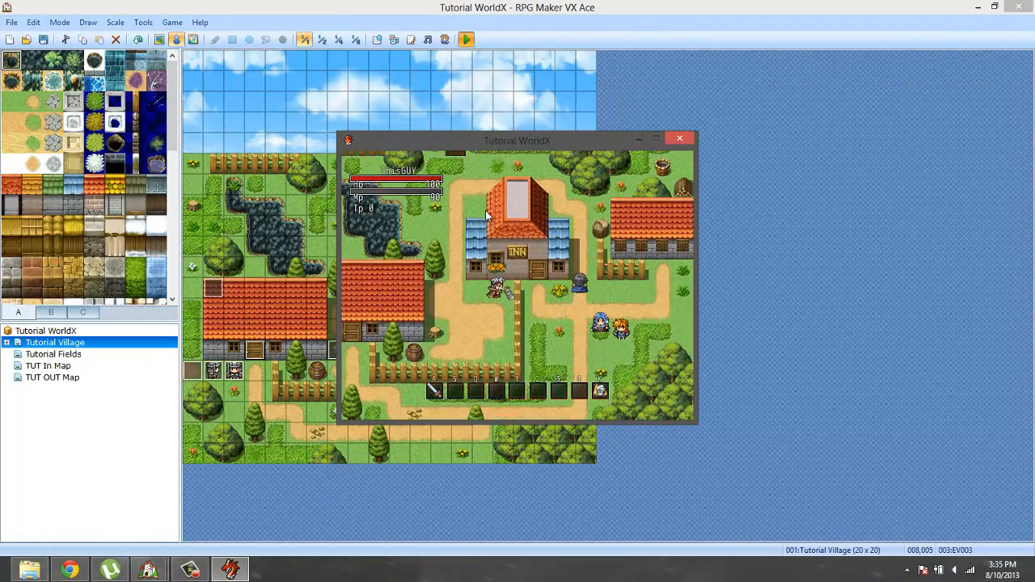
key("Up")
key("Left")
key("Up")
key("Left")
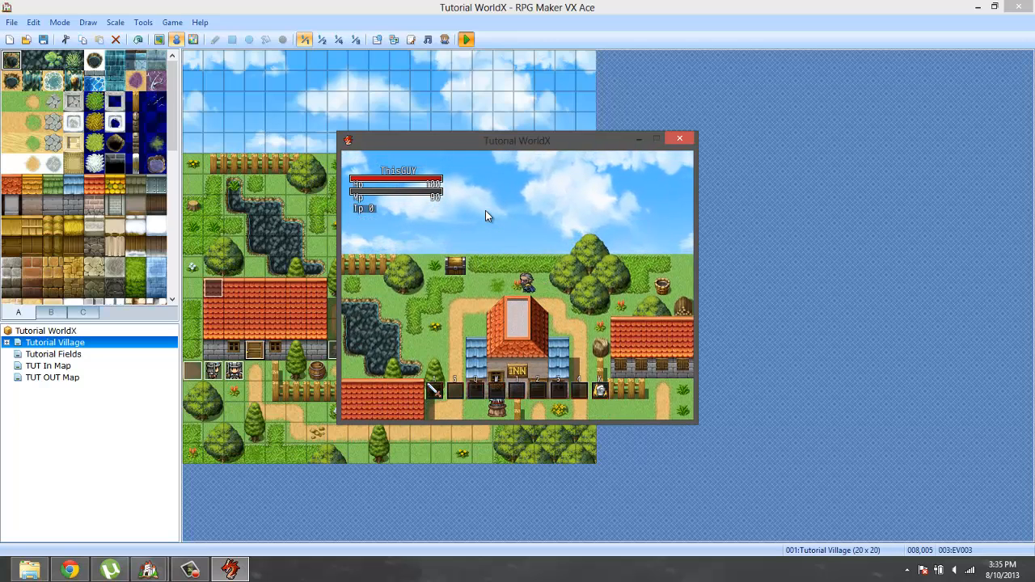
key("Left")
key("Up")
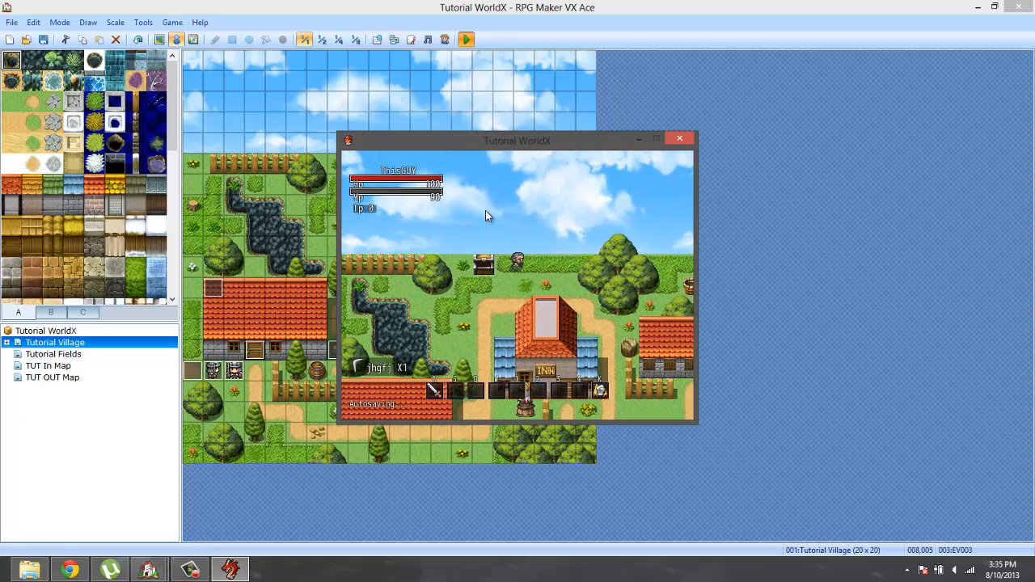
Walk the character away from the chest and down the east side of the inn
key("Right")
key("Down")
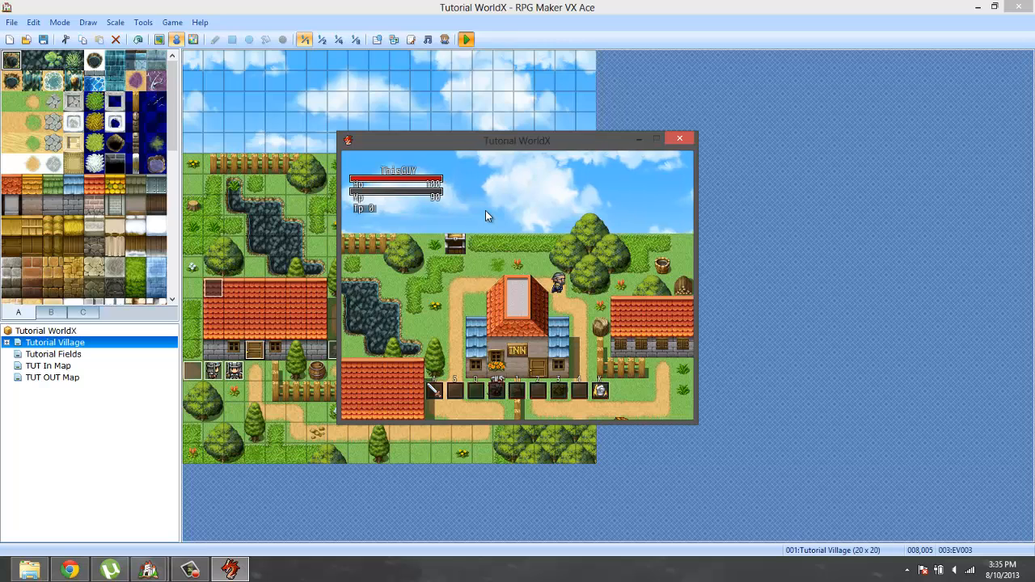
key("Down")
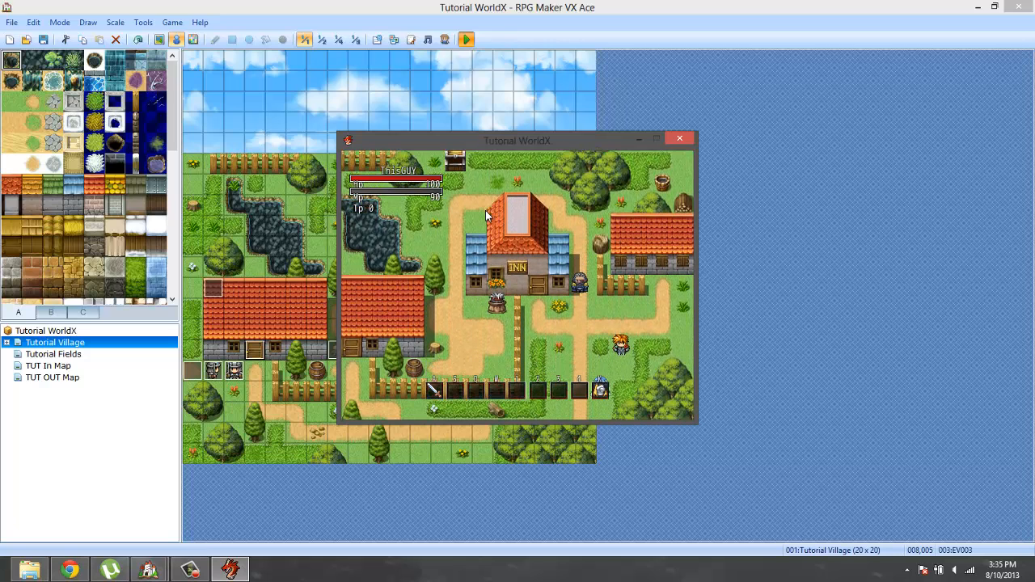
Assign item jhgfj to Slot Q on the equipment screen and return to the village map
key("n")
key("Right")
key("Right")
key("Right")
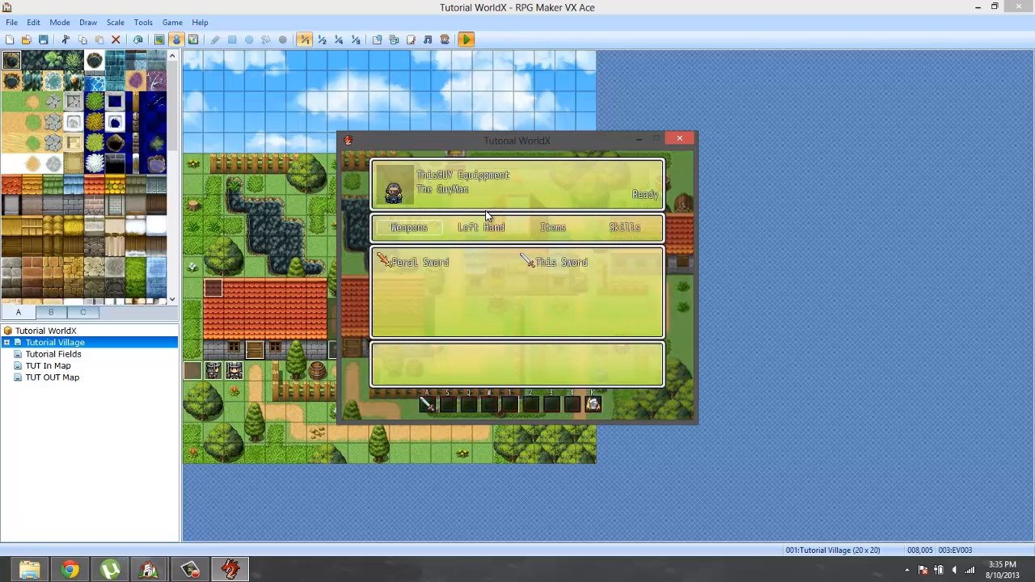
key("Left")
key("Return")
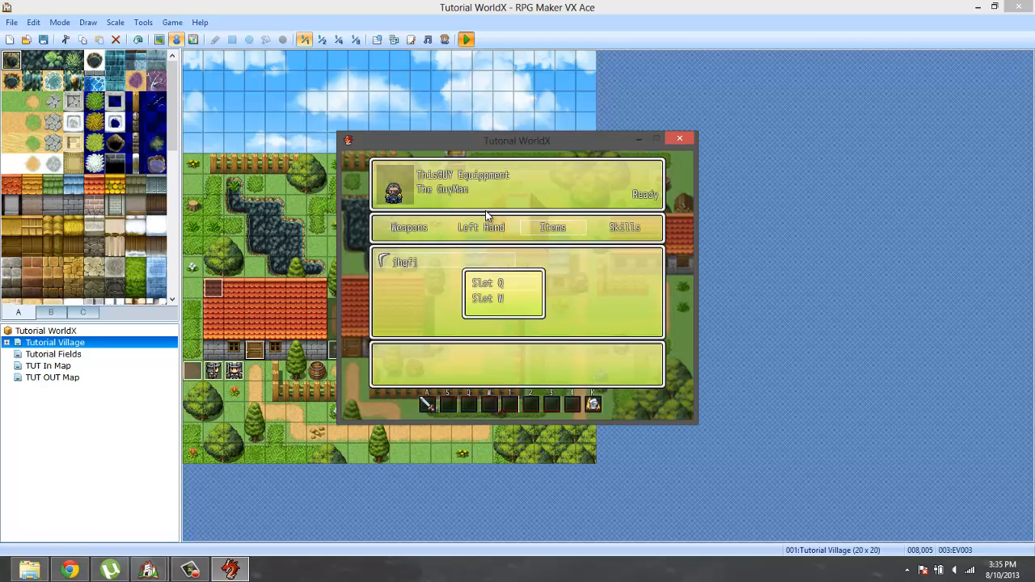
key("Return")
key("F1")
key("Escape")
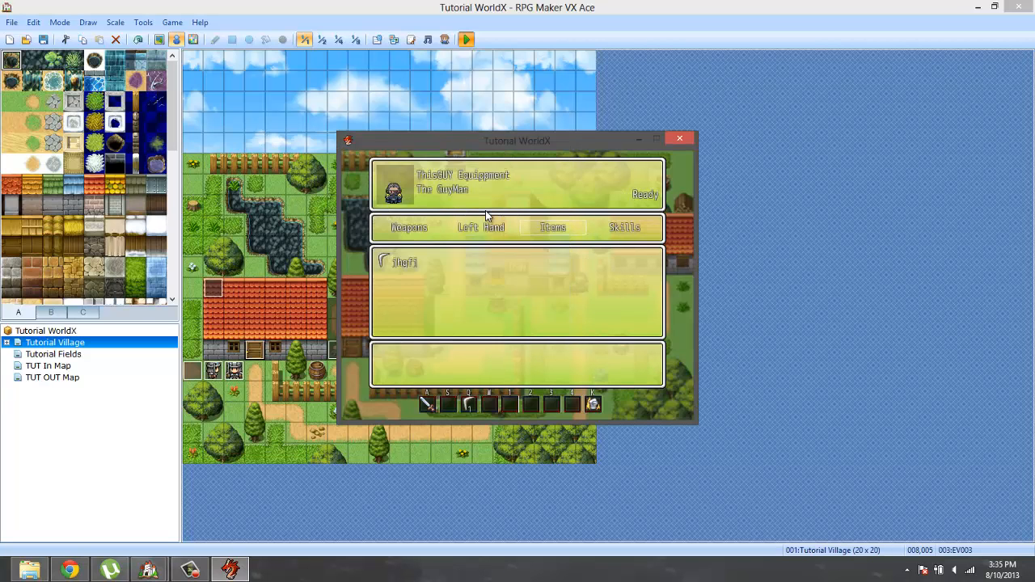
key("Escape")
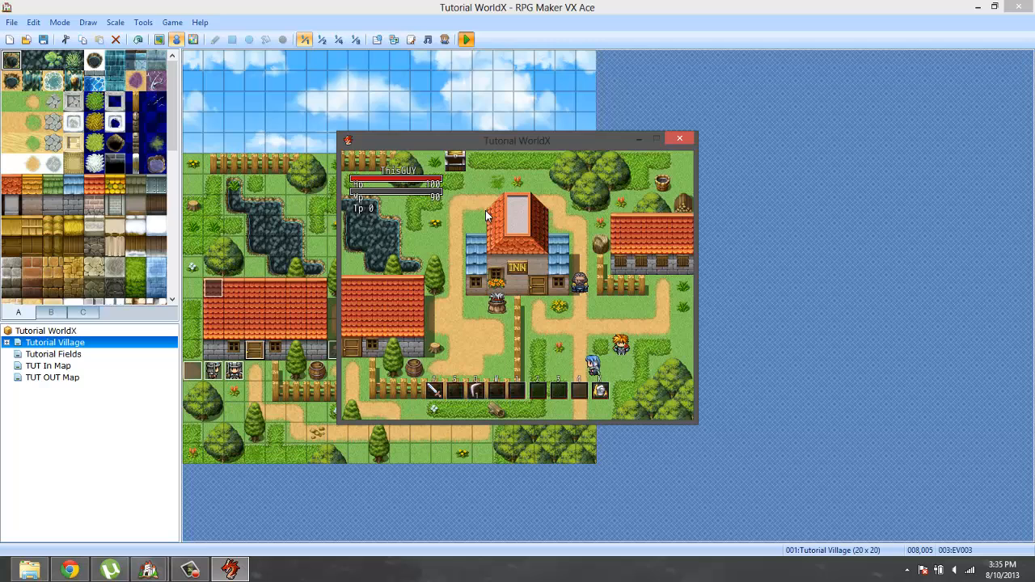
Try out the jhgfj tool in slot Q beside the inn, and end the playtest
key("q")
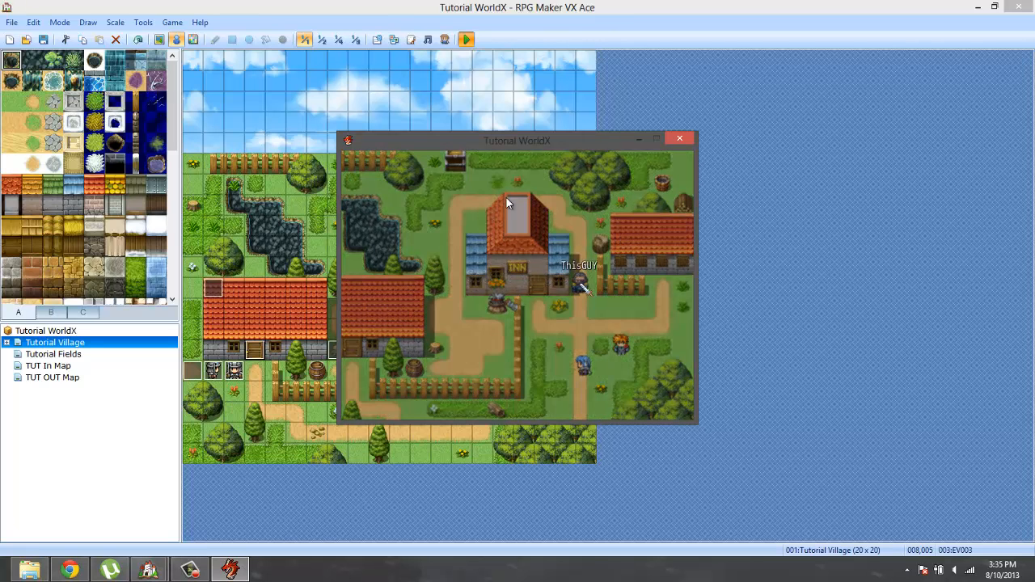
key("Escape")
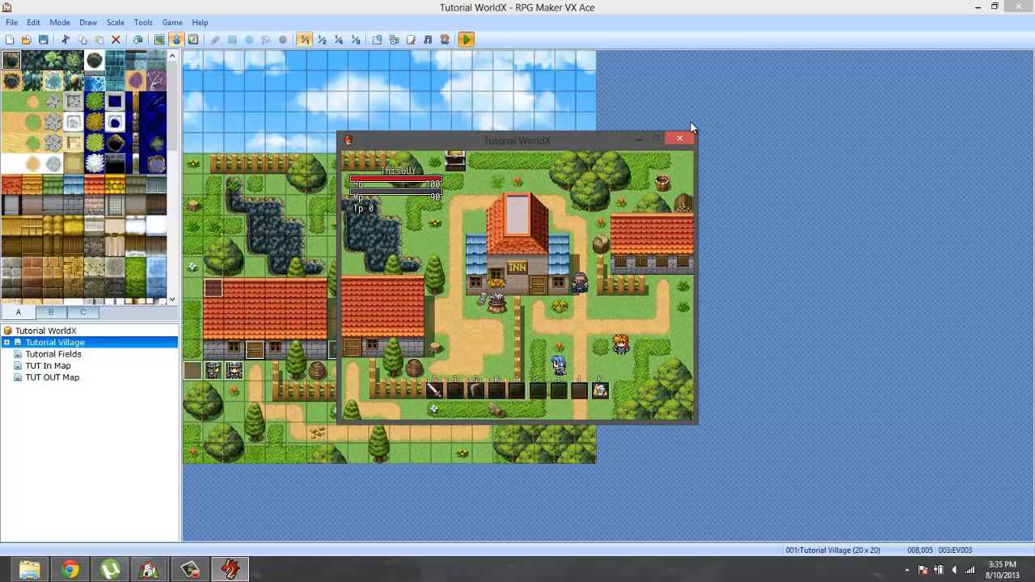
left_click(687, 140)
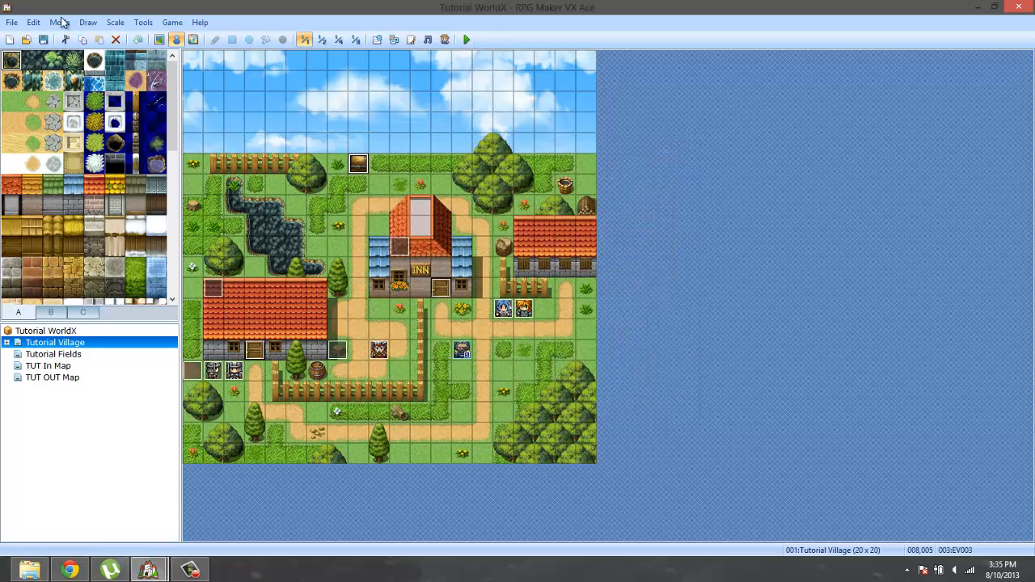
Open the database and check item 005's note tags from Tool Combo Tool back up to Tool Destroy Delay
left_click(143, 22)
left_click(158, 38)
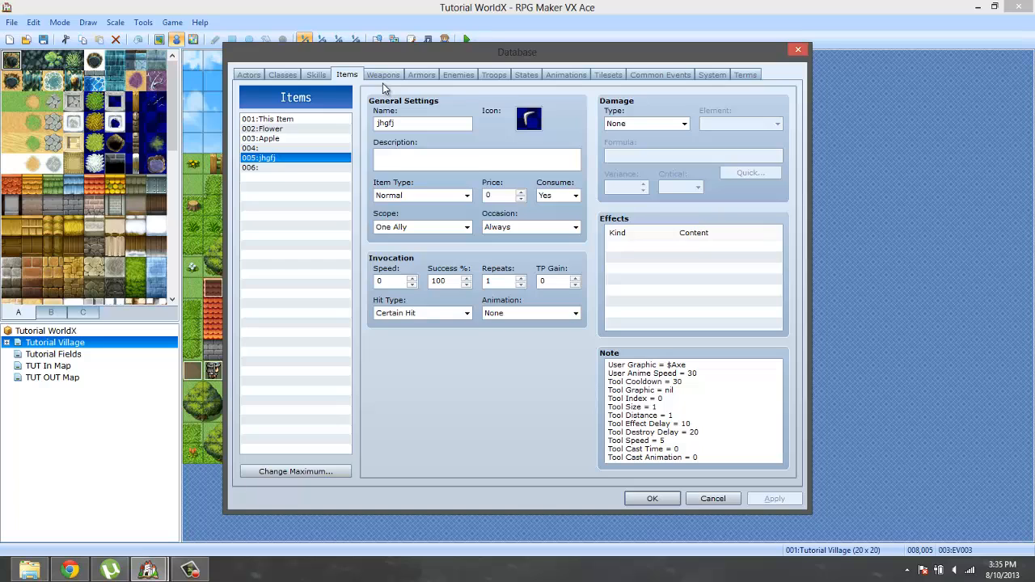
left_click(695, 364)
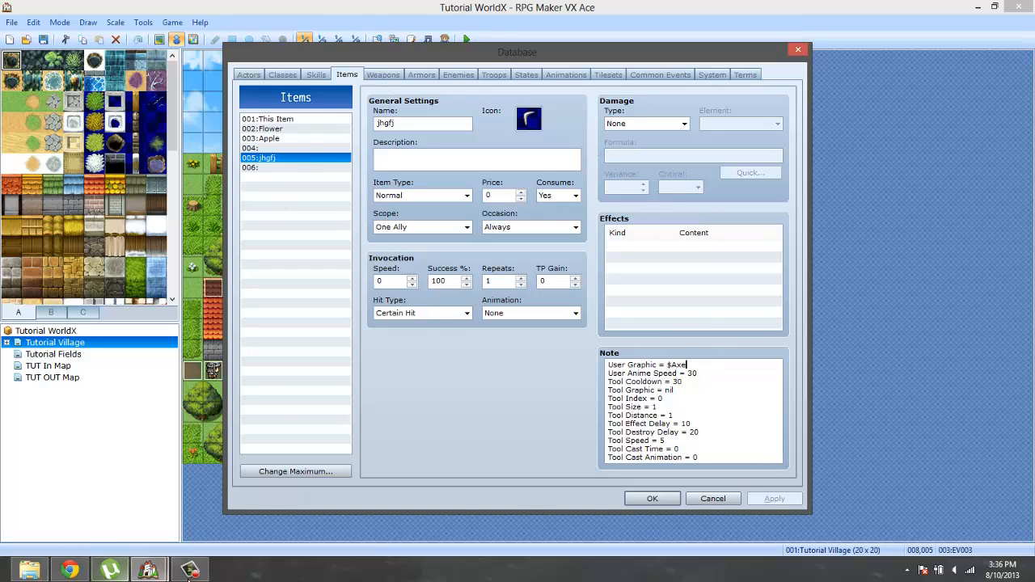
left_click(191, 570)
left_click(1004, 475)
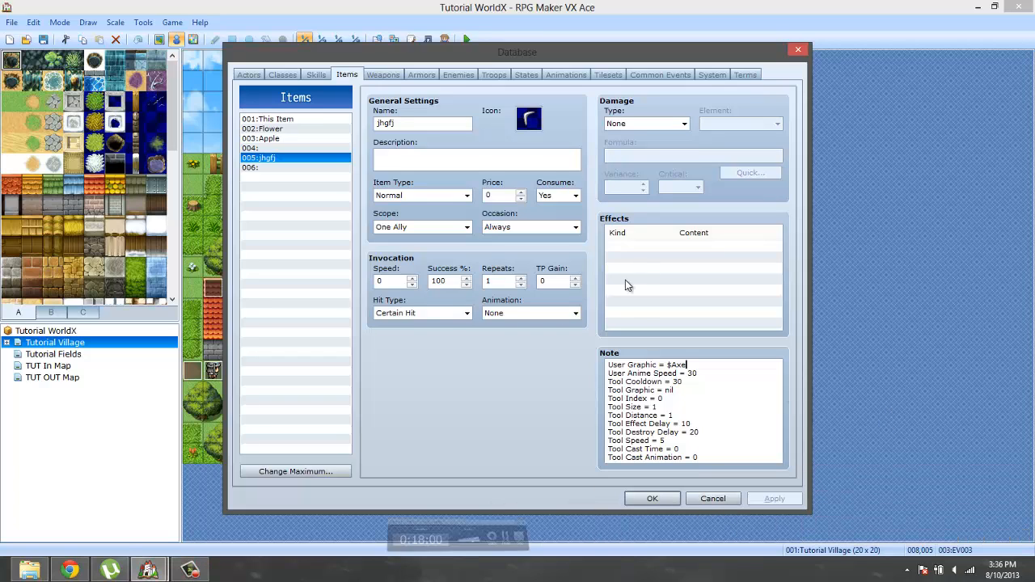
key("ctrl+a")
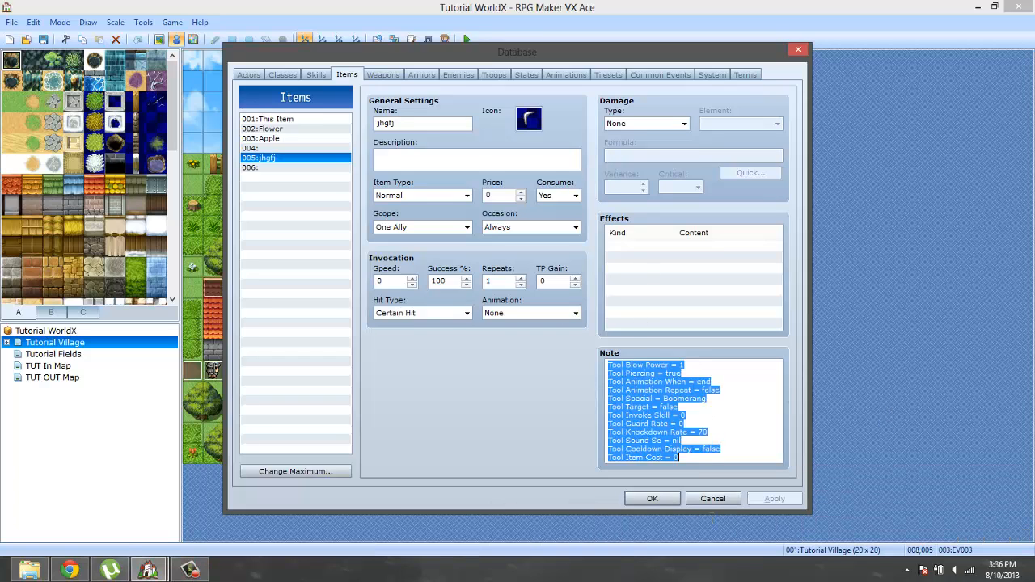
left_click(708, 458)
left_click_drag(700, 451, 705, 490)
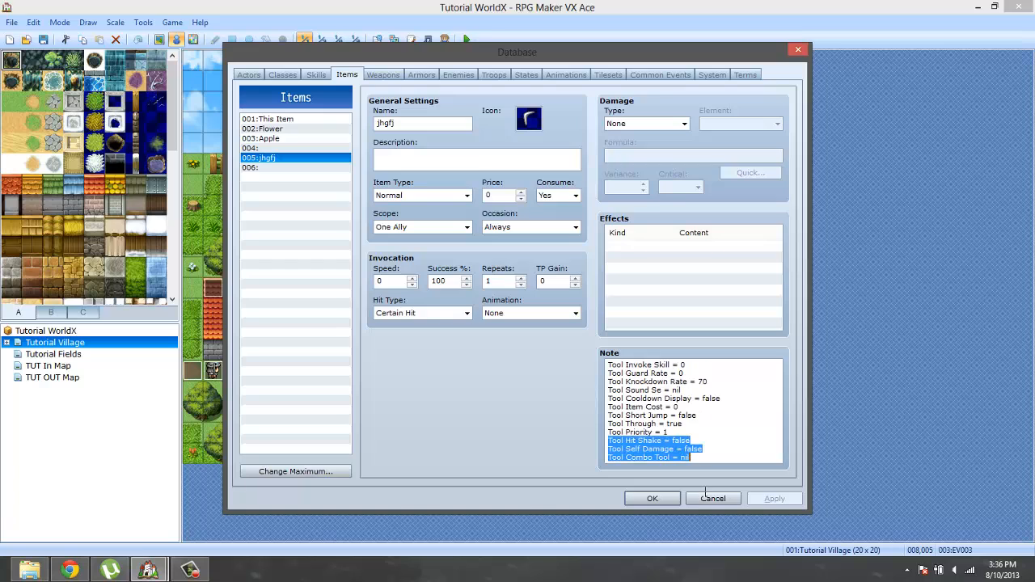
left_click(666, 441)
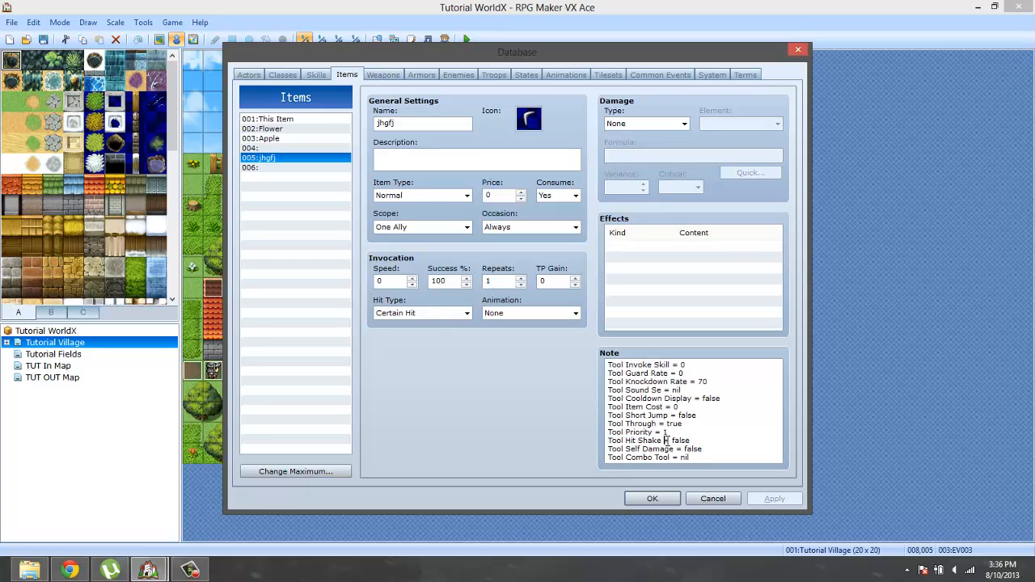
left_click_drag(670, 373, 671, 355)
left_click(704, 420)
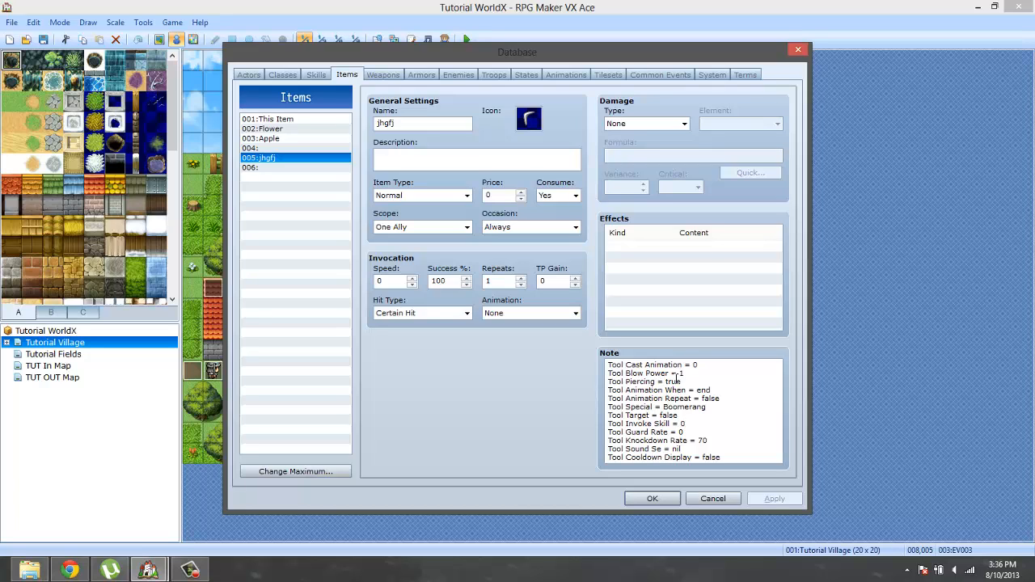
left_click_drag(684, 365, 684, 358)
left_click(703, 383)
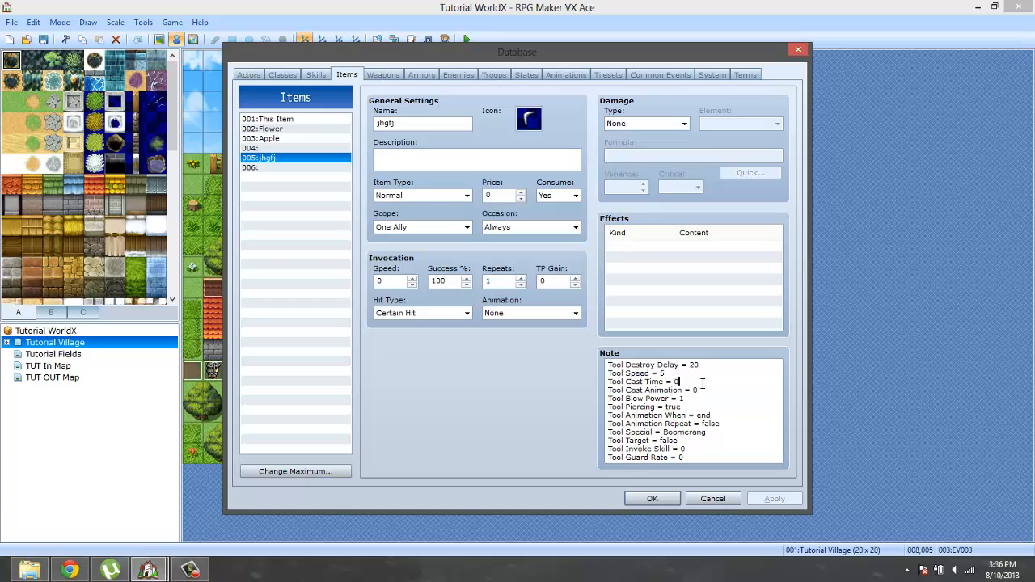
Go through item 005's note tags line by line, from User Graphic down to the final tool tags
key("Up")
key("Up")
key("Up")
key("Up")
key("Up")
key("Up")
key("Up")
key("Up")
key("Up")
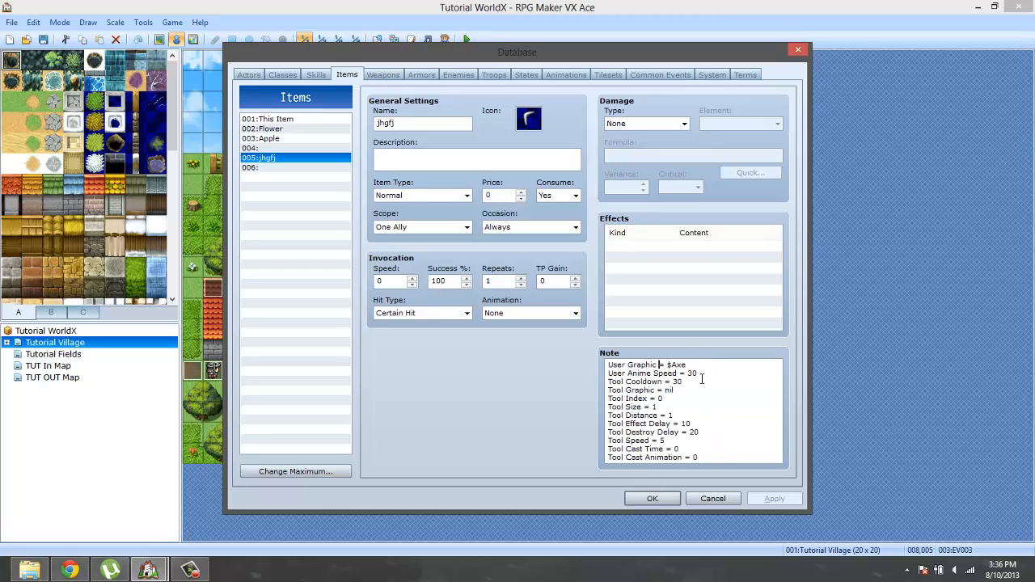
key("Down")
key("Down")
key("Down")
key("Down")
key("Down")
key("Down")
key("Down")
key("Down")
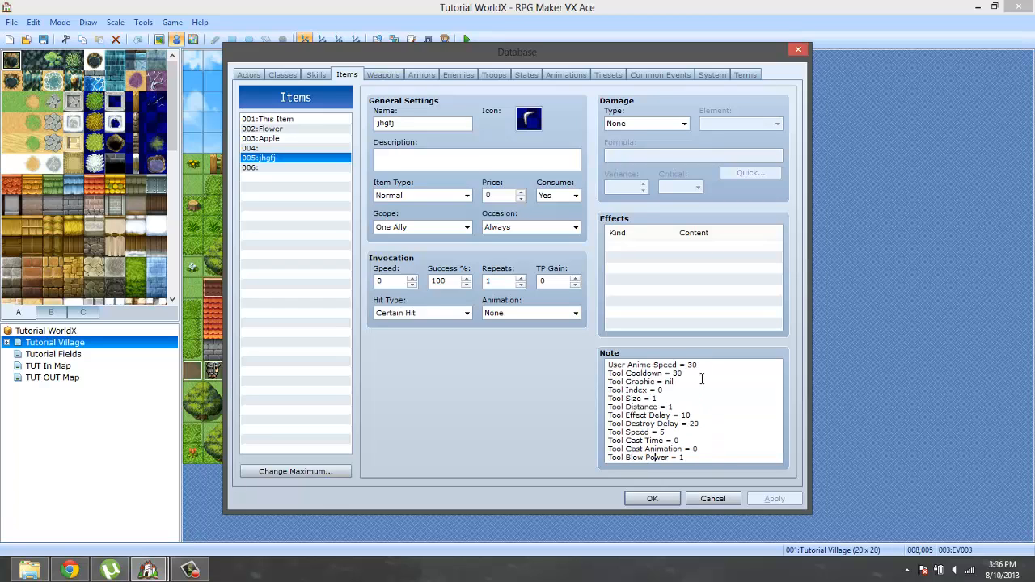
key("Down")
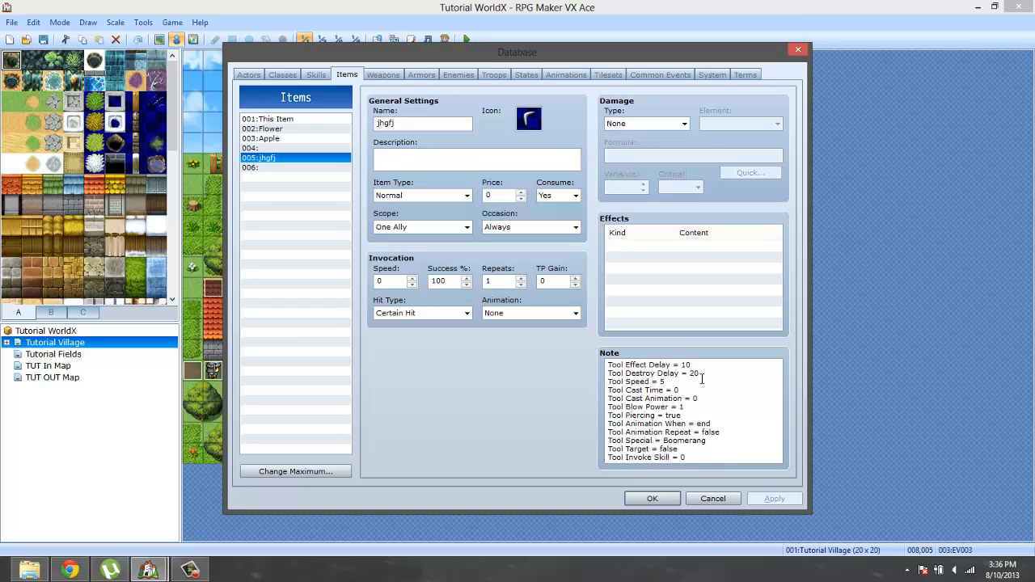
key("Down")
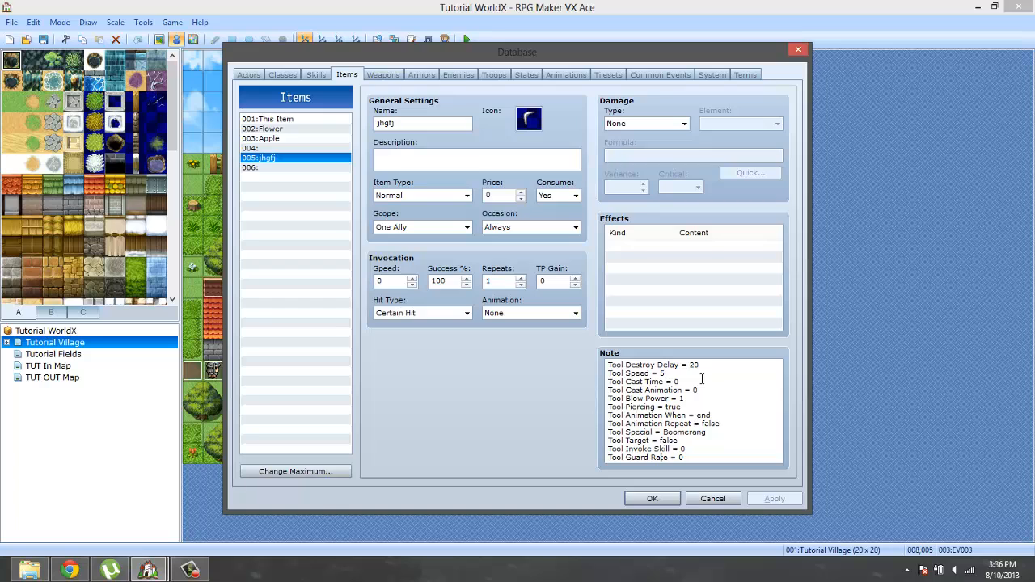
key("Down")
key("Down")
key("Down")
key("Down")
key("Down")
key("Down")
key("Down")
key("Down")
key("Down")
key("Down")
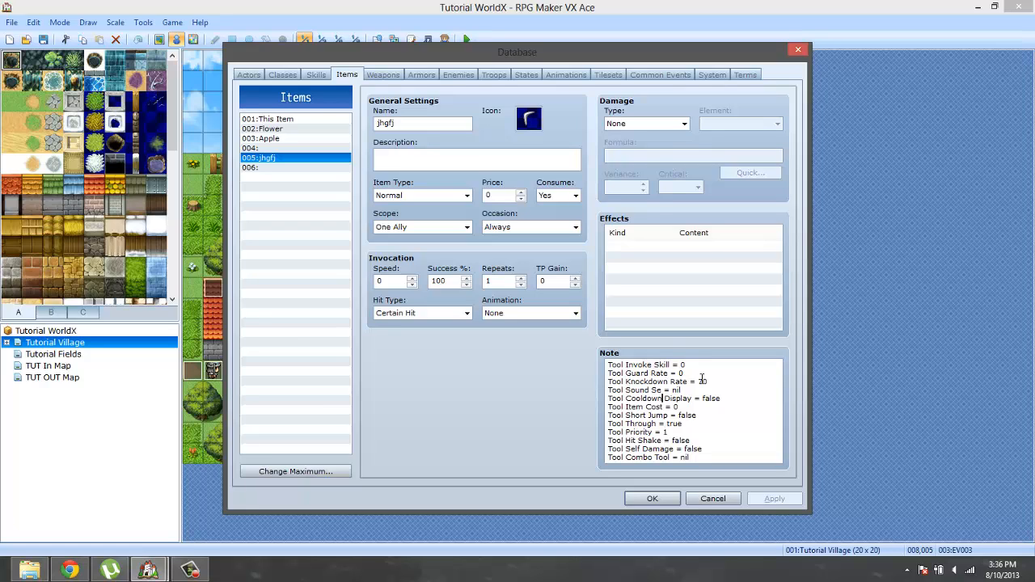
Go back up through item 005's note tags and set Tool Distance to 5
key("Up")
key("Up")
key("Up")
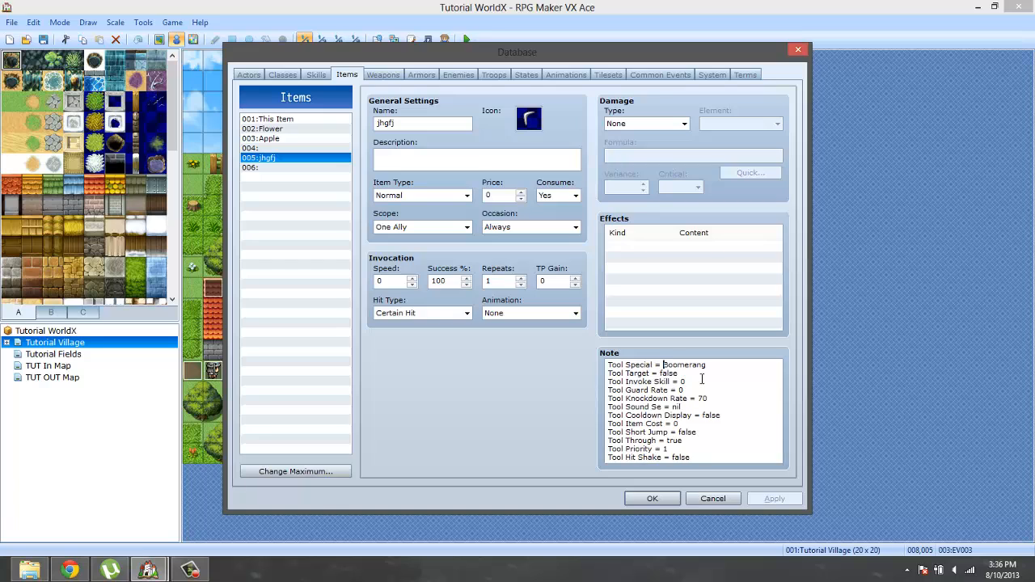
key("Up")
key("Up")
key("Up")
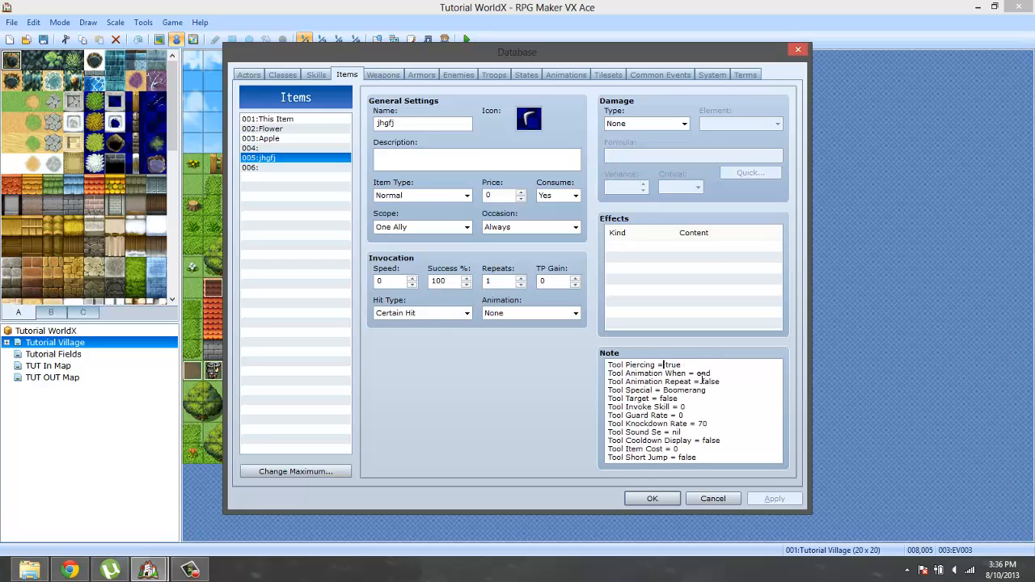
key("Up")
key("Up")
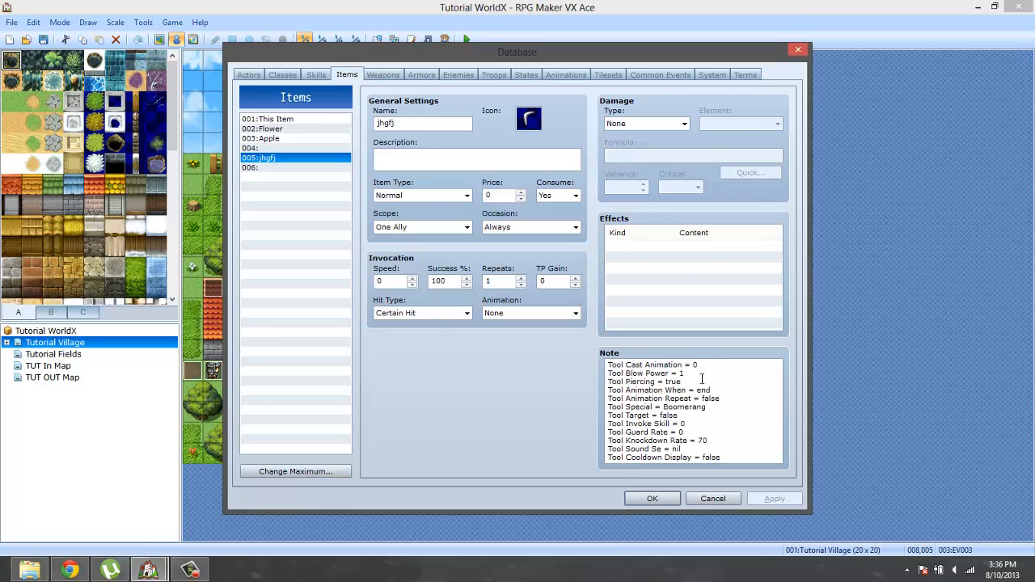
key("Up")
key("Up")
key("Up")
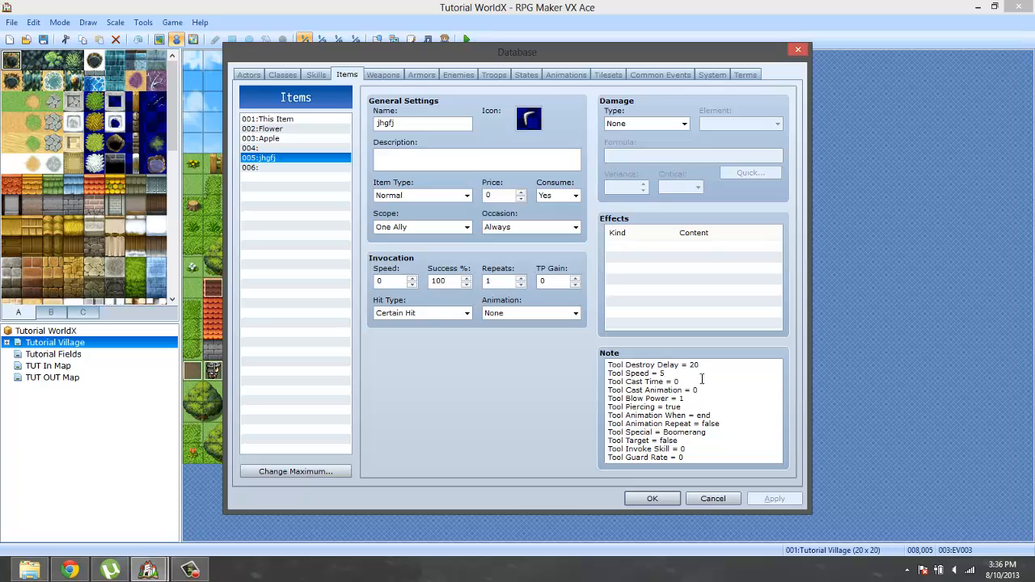
key("Up")
key("Up")
key("Up")
key("Up")
key("Up")
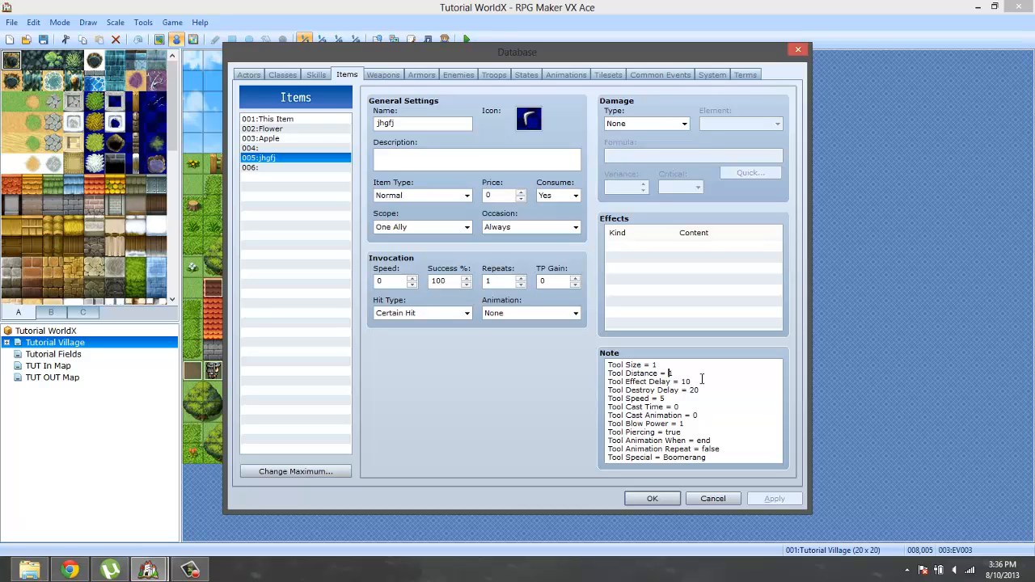
key("BackSpace")
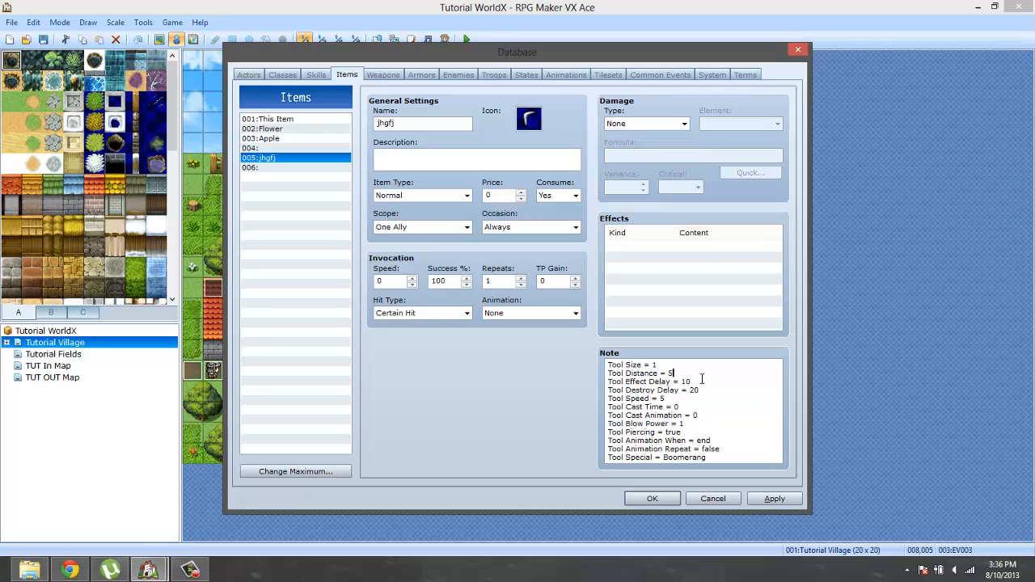
Switch to the Falcao Pearl ABS Liquid v2 project and copy the line Tool Graphic = $Boomerang from the Boomerang item's note
key("Up")
key("Up")
key("Up")
key("Up")
key("Up")
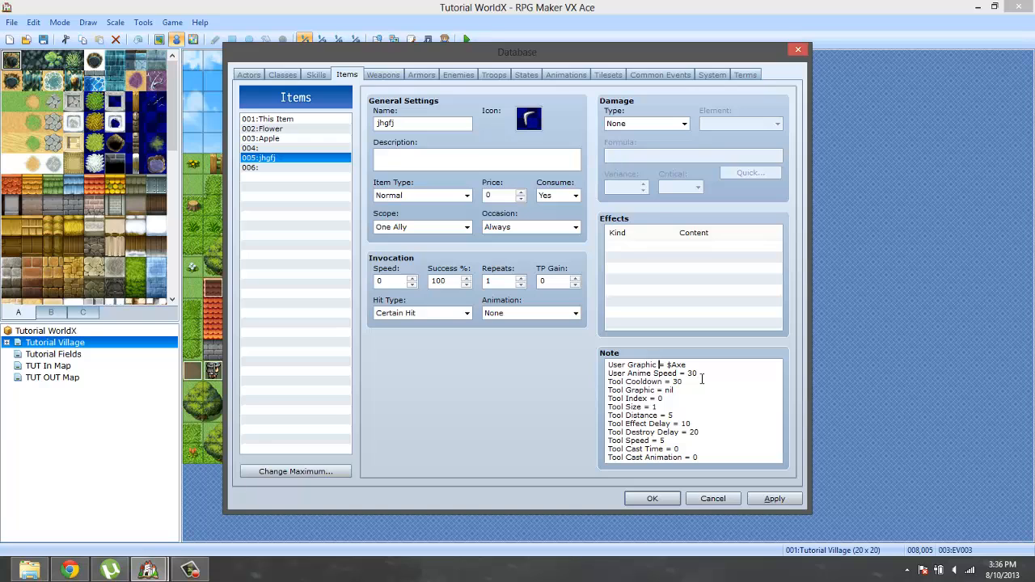
mouse_move(142, 571)
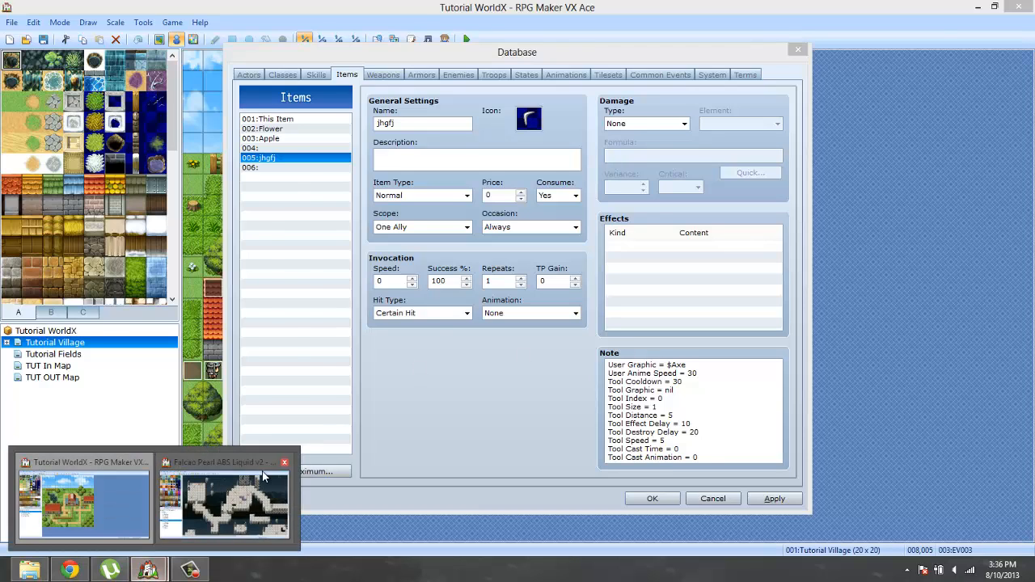
left_click(226, 510)
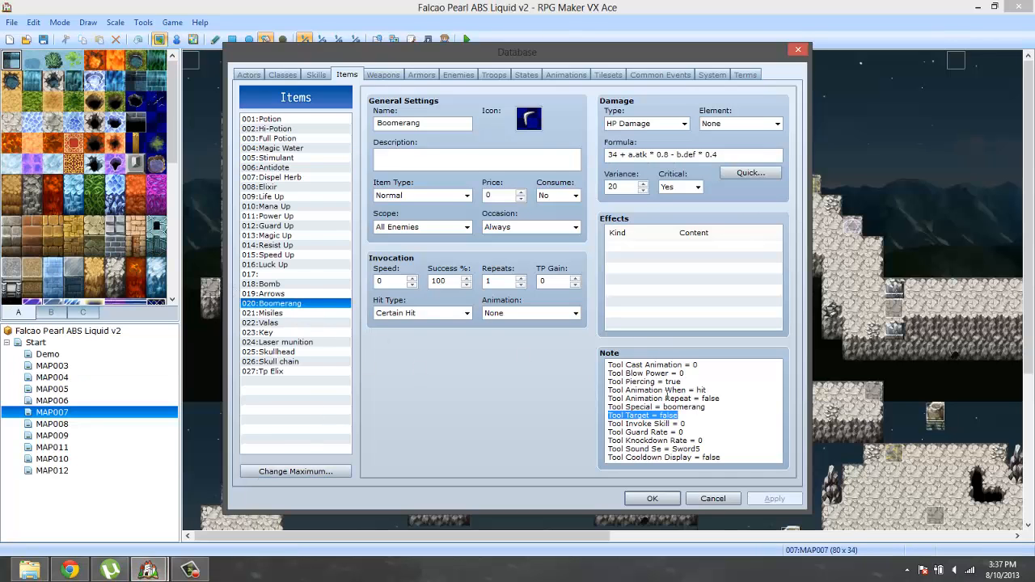
left_click_drag(729, 402, 607, 390)
key("ctrl+c")
left_click(702, 422)
right_click(643, 391)
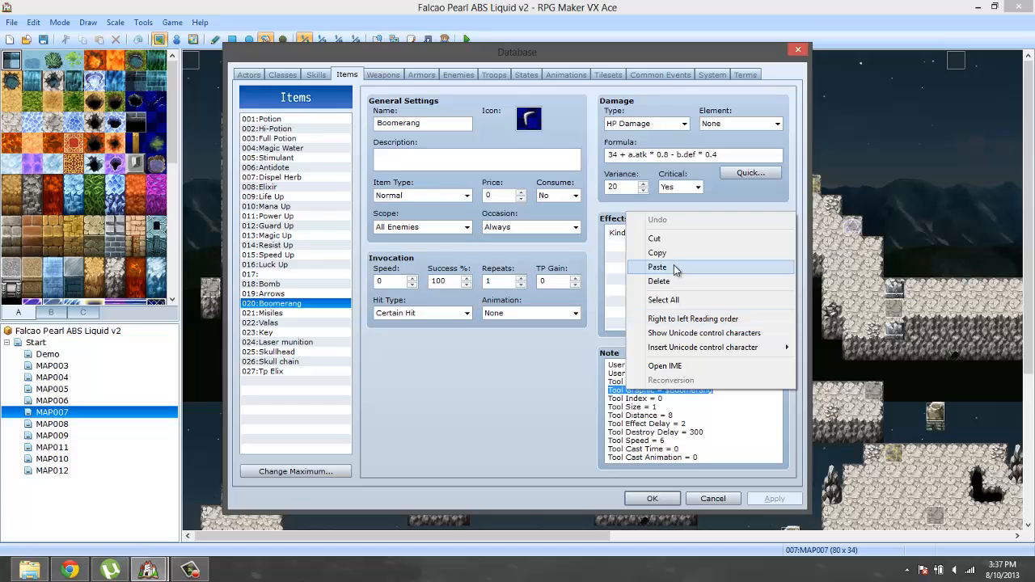
left_click(674, 254)
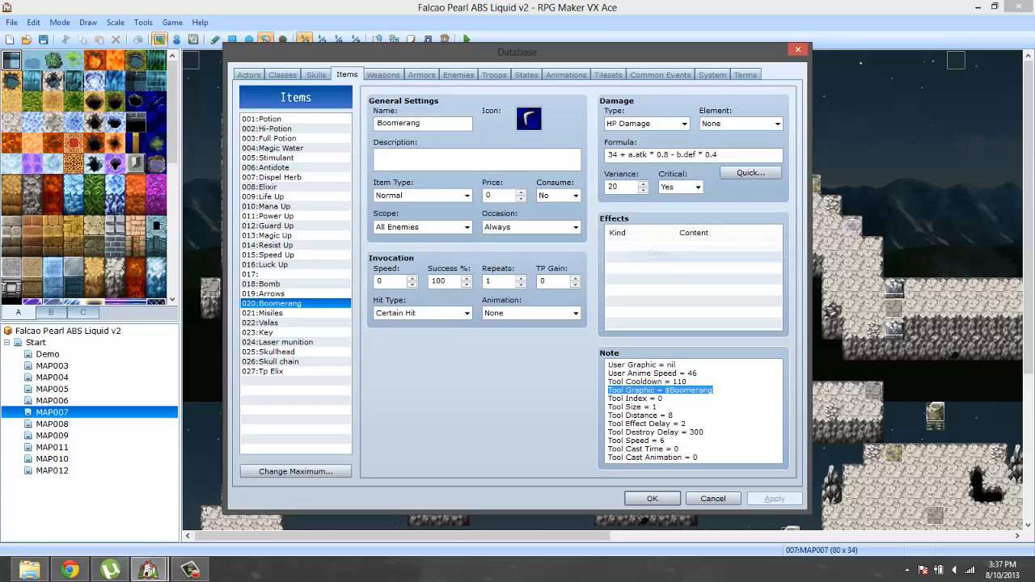
Switch to the Tutorial WorldX project and replace item 005's Tool Graphic line with the copied Tool Graphic = $Boomerang
left_click(158, 570)
left_click(122, 505)
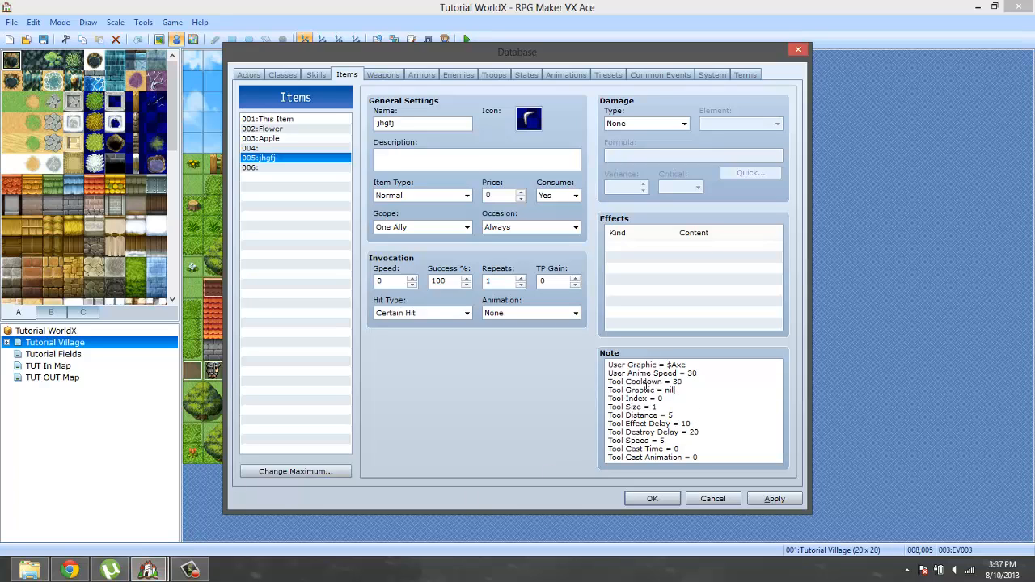
left_click_drag(676, 391, 610, 391)
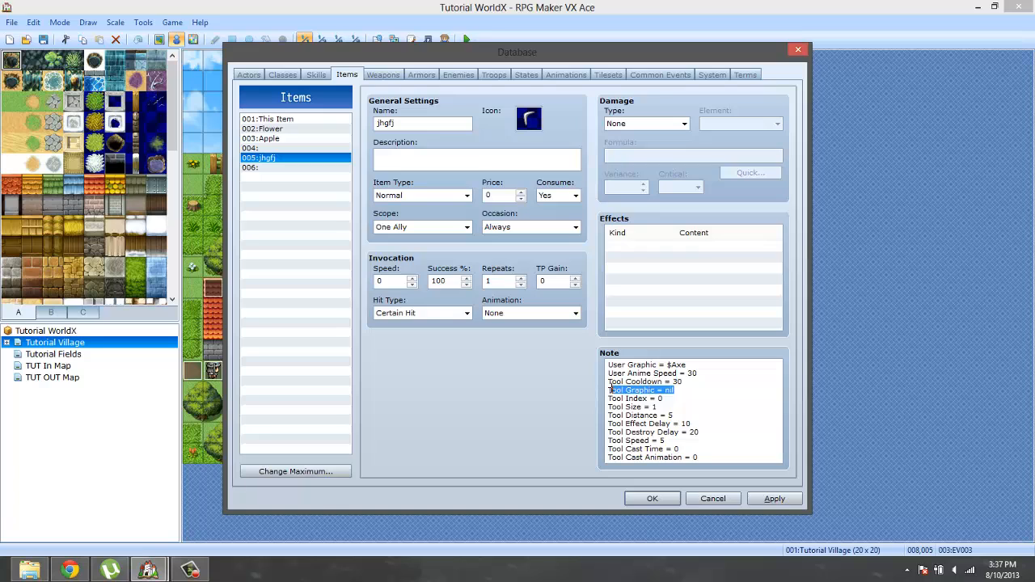
left_click(693, 394)
left_click_drag(692, 391, 608, 390)
right_click(608, 391)
left_click(643, 267)
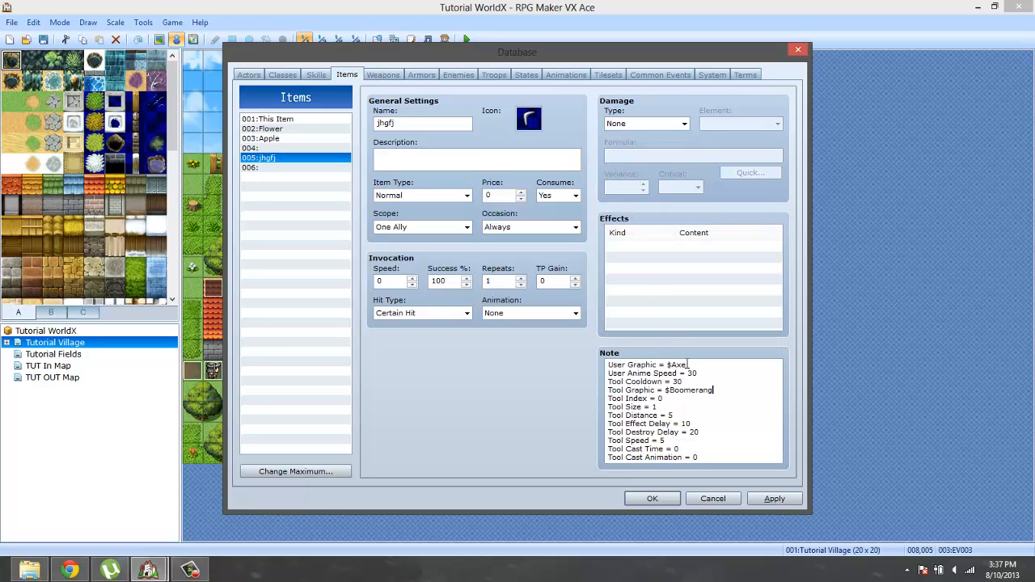
Look through the rest of item 005's note tags, down to Tool Combo Tool
left_click(714, 379)
key("Down")
key("Down")
key("Down")
key("Down")
key("Down")
key("Down")
key("Down")
key("Down")
key("Down")
key("Down")
key("Down")
key("Down")
key("Down")
key("Down")
key("Down")
key("Down")
key("Down")
key("Down")
key("Down")
key("Down")
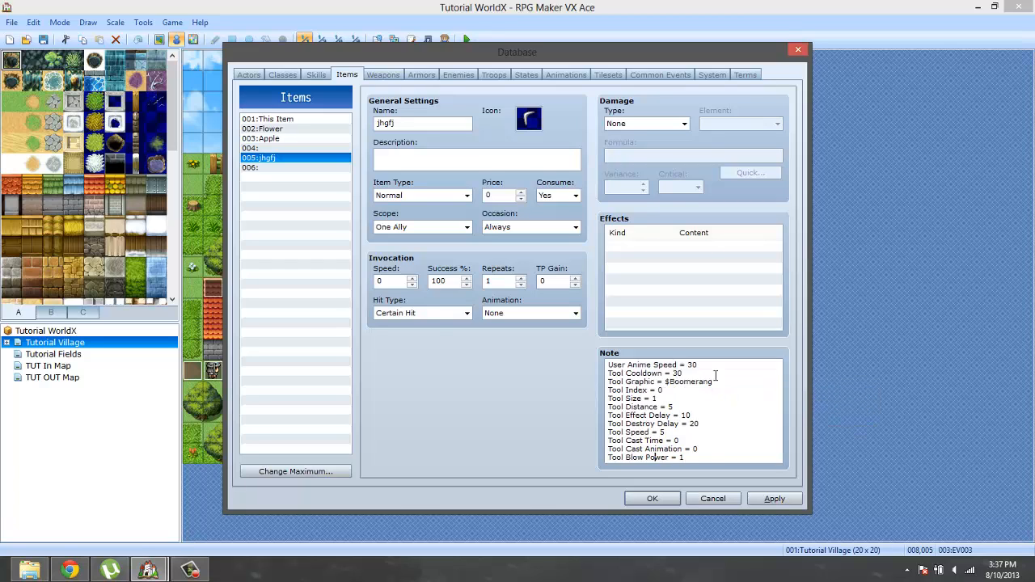
key("Down")
key("Down")
key("Down")
key("Down")
key("Down")
key("Down")
key("Down")
key("Down")
key("Down")
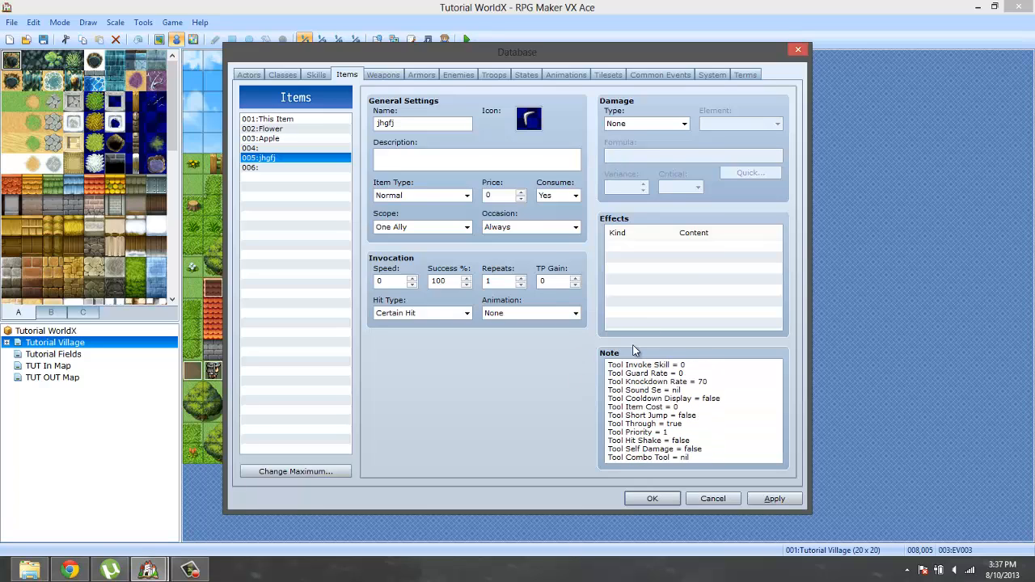
Keep item 005's type as Normal, set its scope to None, and save the database changes
left_click(424, 197)
left_click(424, 208)
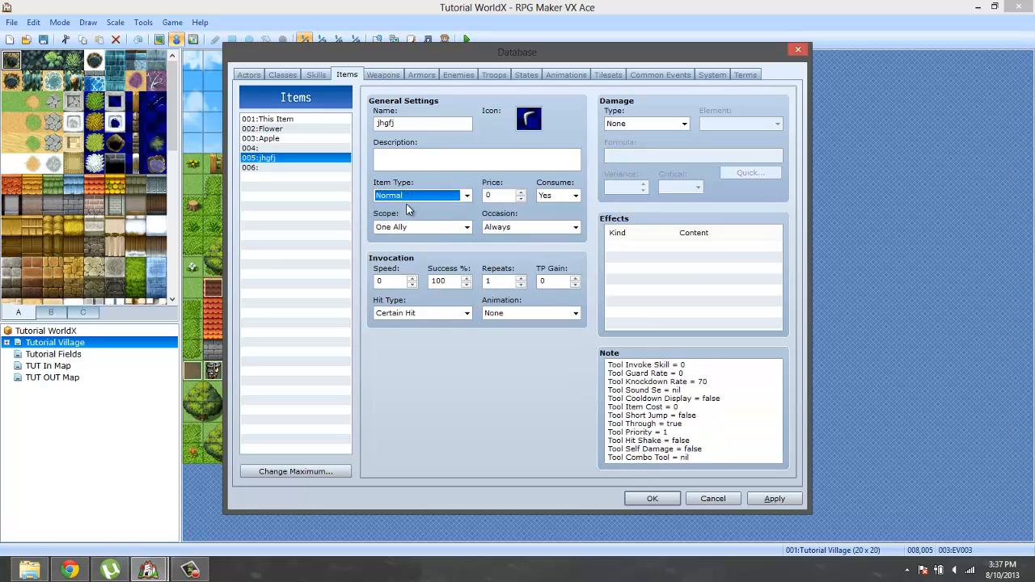
left_click(397, 226)
left_click(402, 238)
left_click(677, 499)
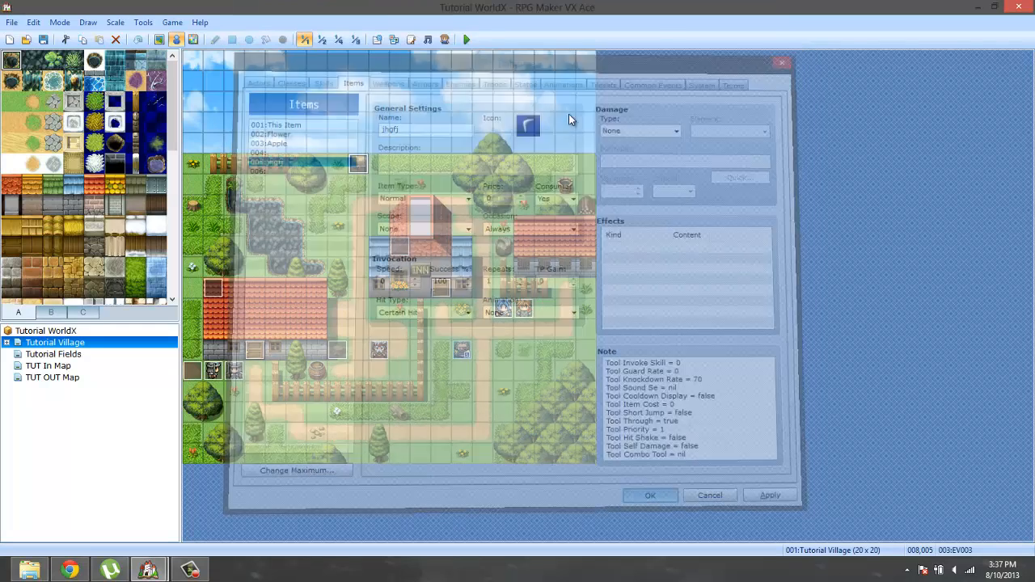
left_click(466, 39)
left_click(472, 312)
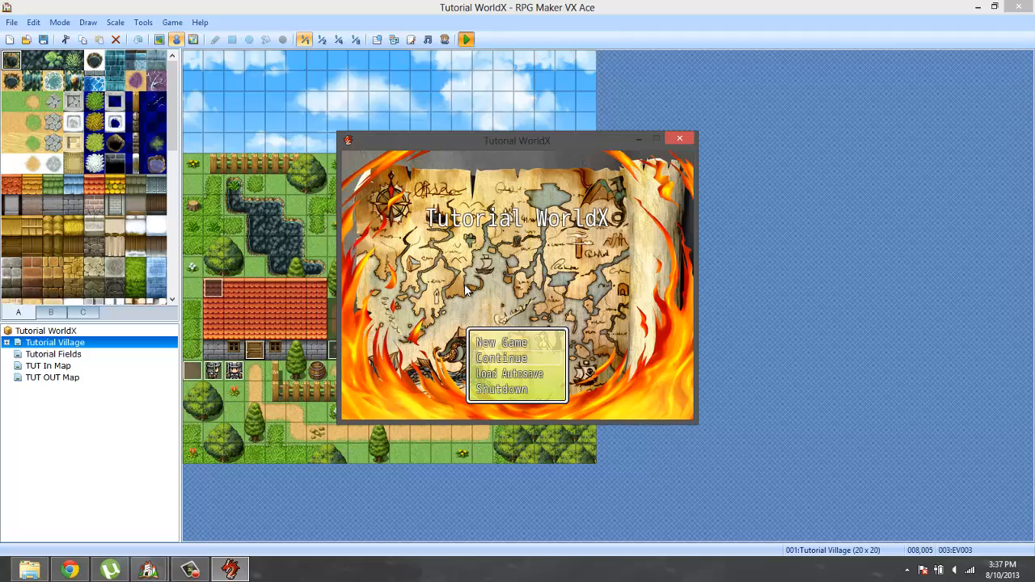
key("Return")
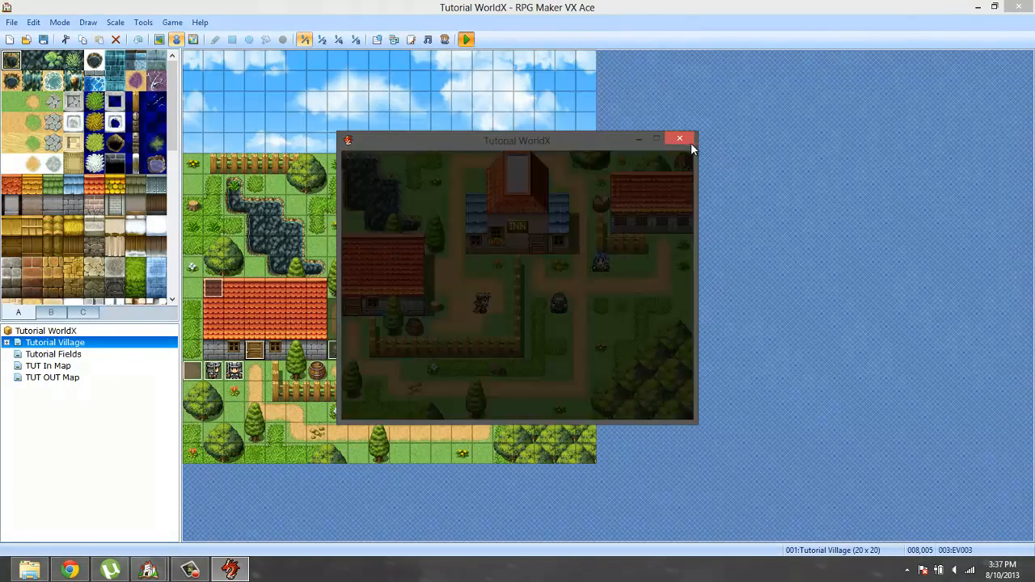
left_click(679, 138)
Start a playtest and load the saved game from File 1
left_click(465, 39)
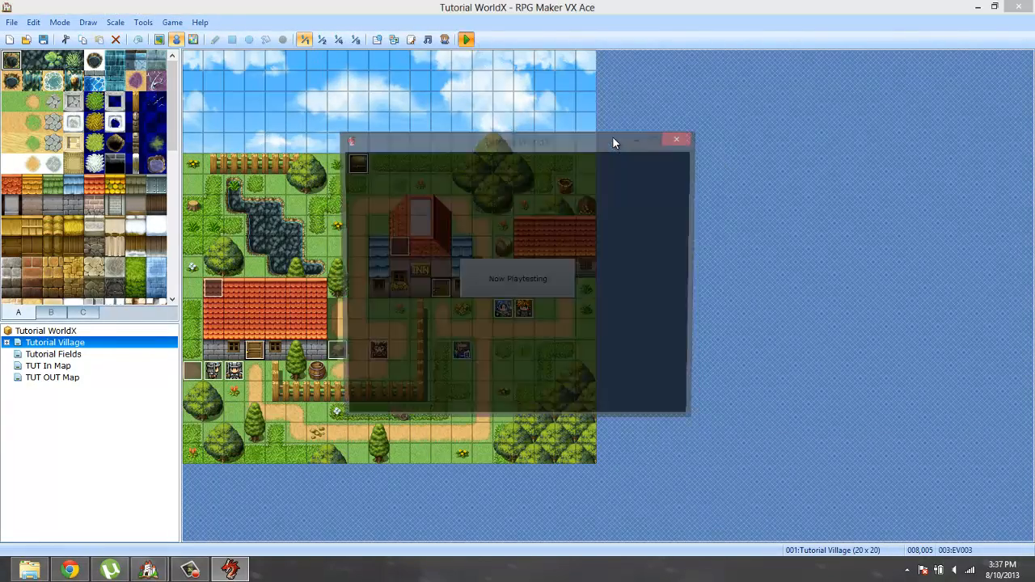
key("Return")
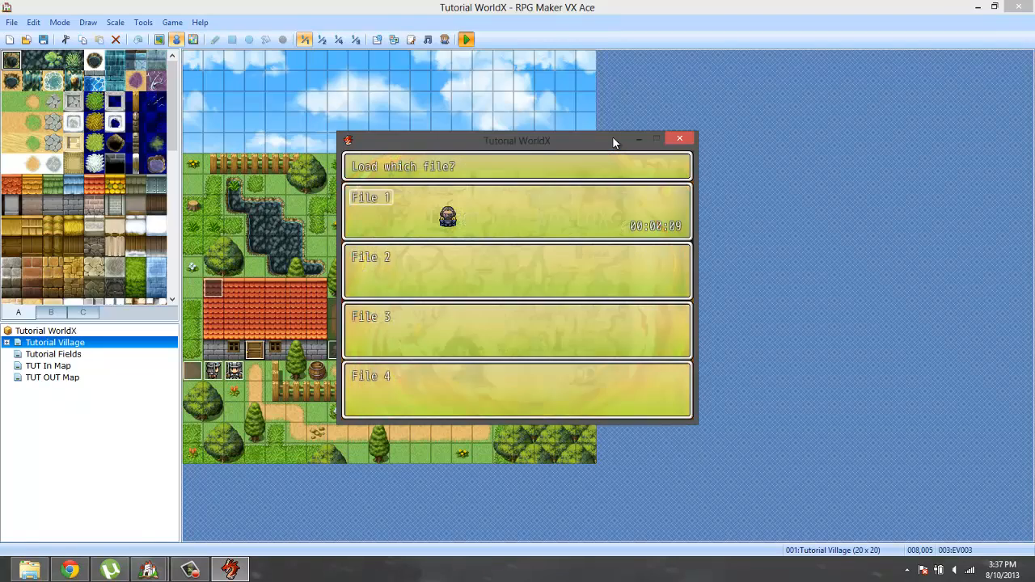
key("Return")
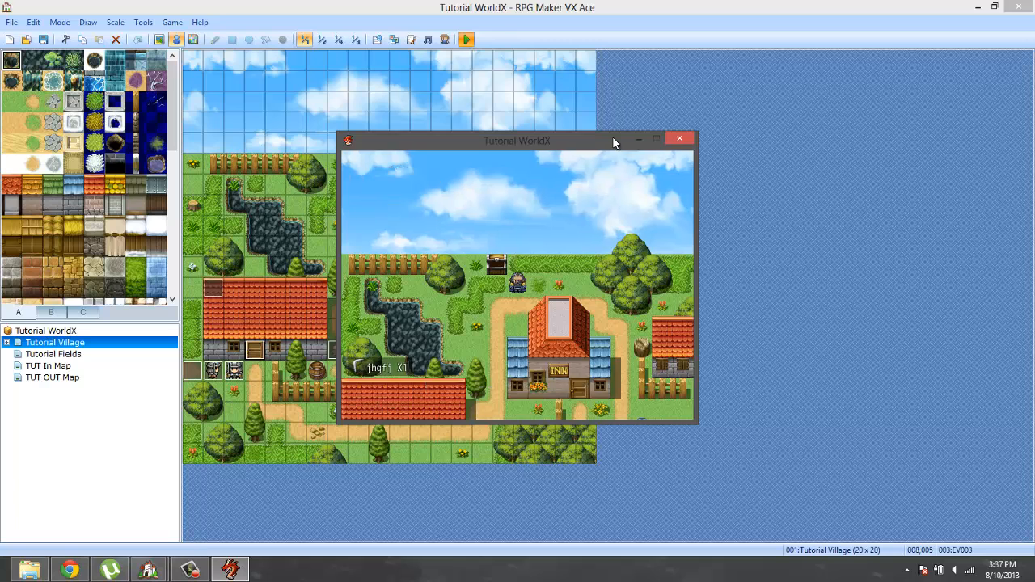
Equip the item jhgfj from the Items category of the in-game equipment menu and return to the map
key("Escape")
key("Right")
key("Right")
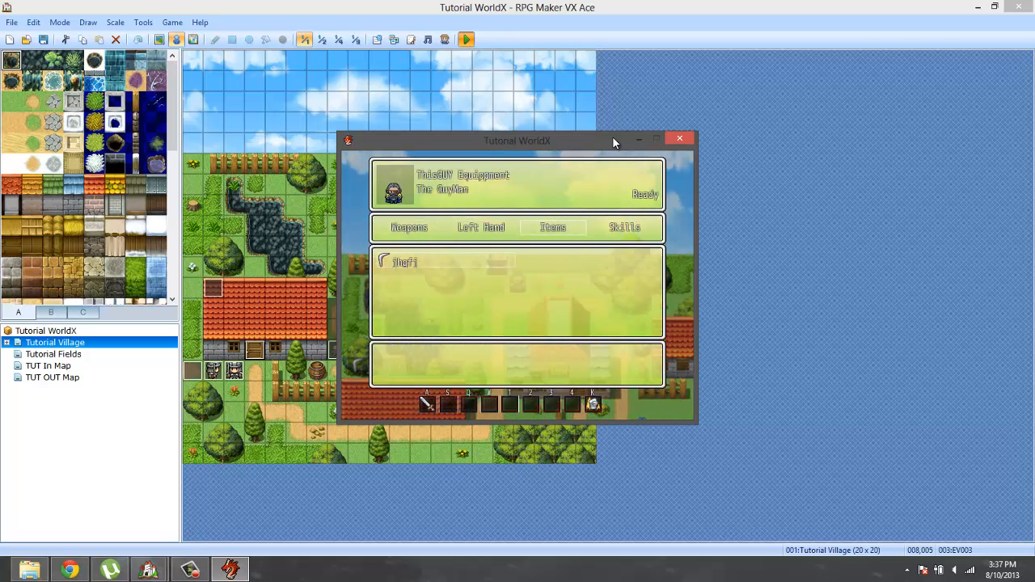
key("Return")
key("Return")
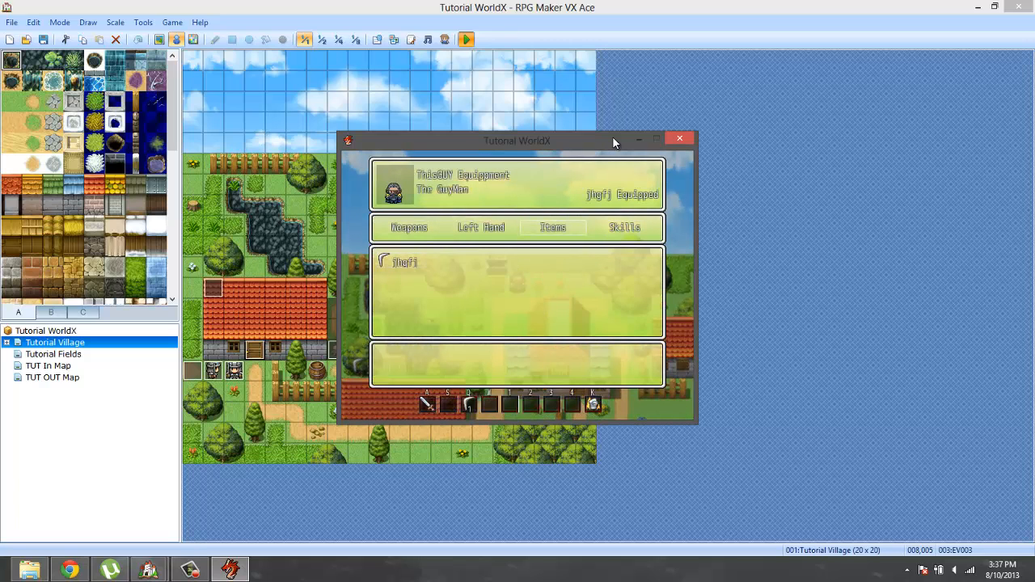
key("Escape")
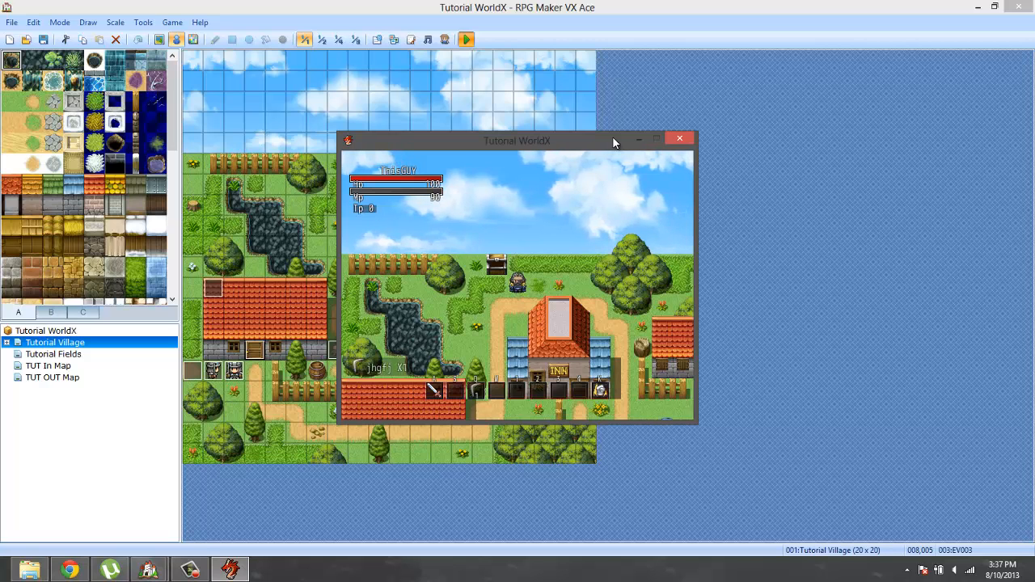
Walk the hero around the inn and down to the path crossing southeast of it
key("Right")
key("Right")
key("Right")
key("Down")
key("Down")
key("Down")
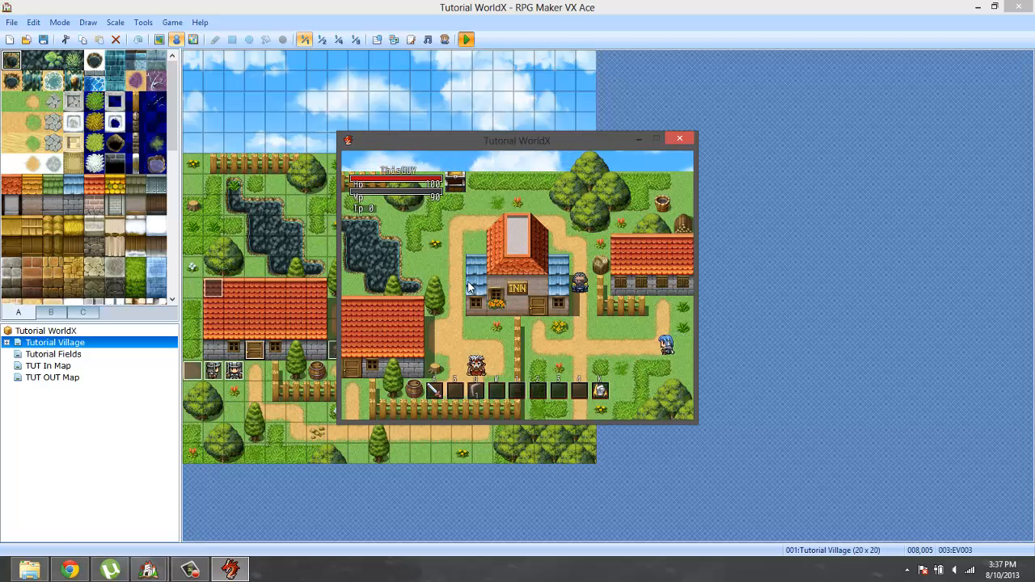
key("Right")
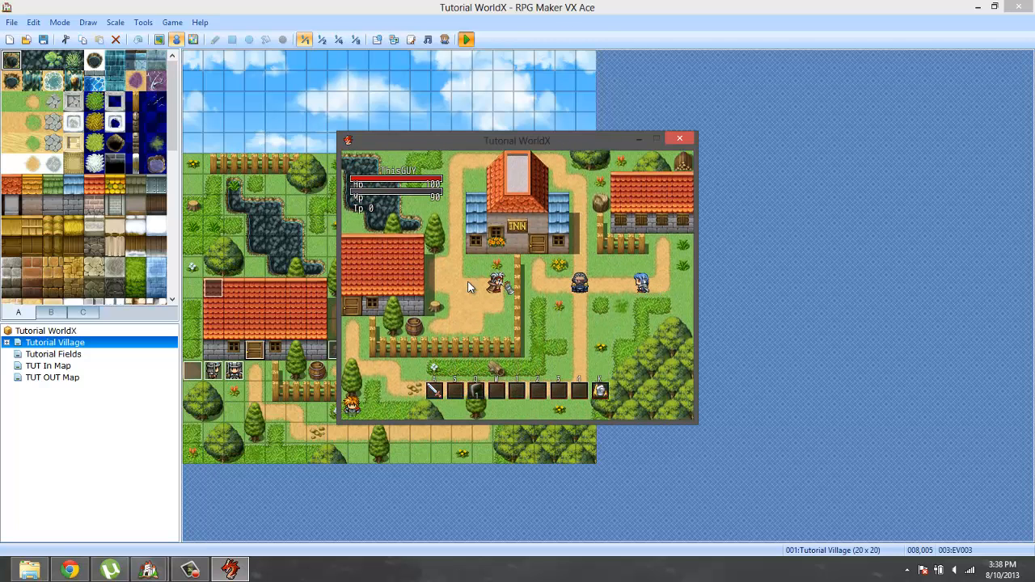
Try out the equipped tool repeatedly on the path near the villagers, and close the playtest
key("a")
key("a")
key("a")
key("a")
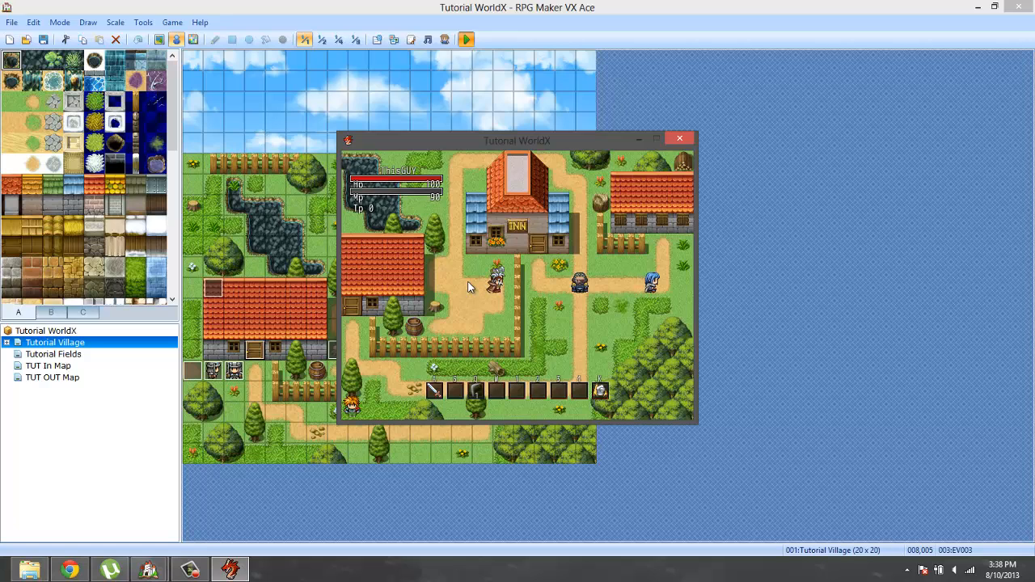
key("a")
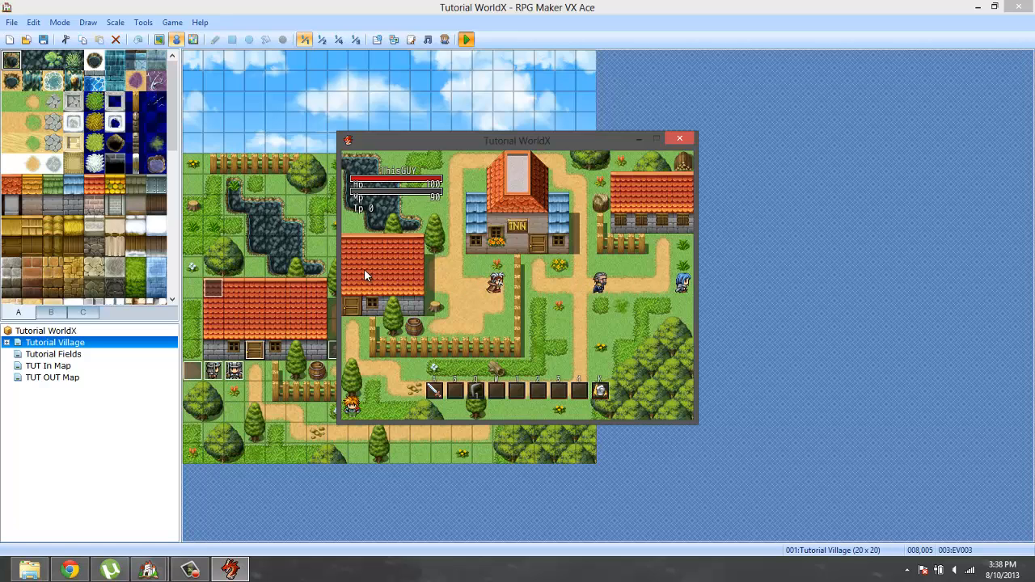
key("a")
key("a")
key("a")
left_click(677, 135)
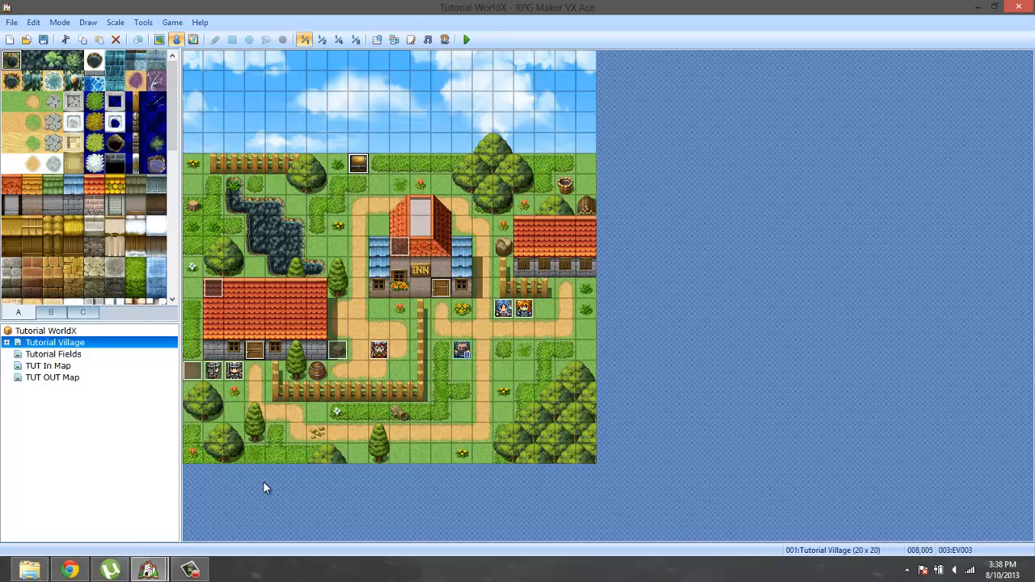
left_click(189, 570)
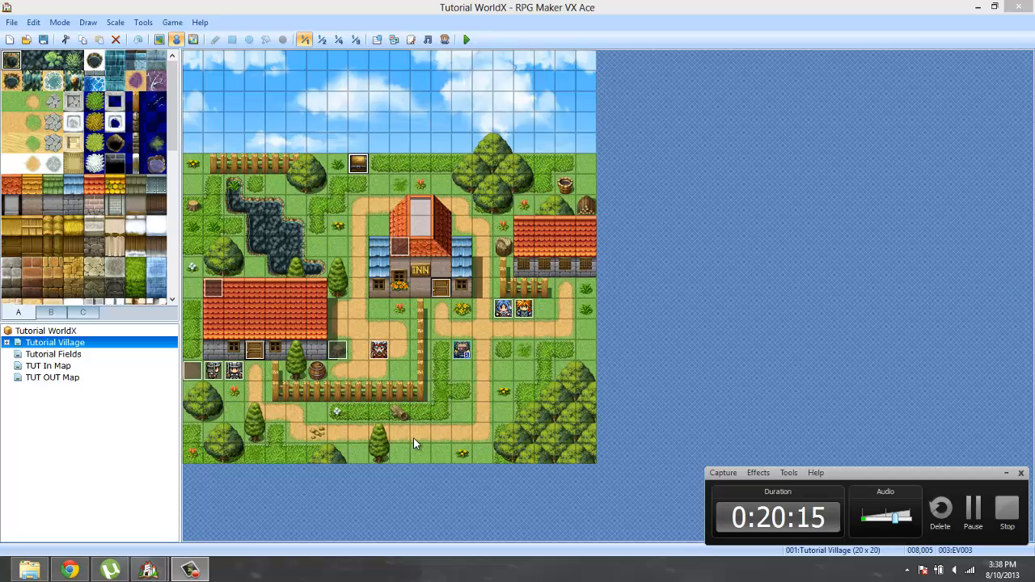